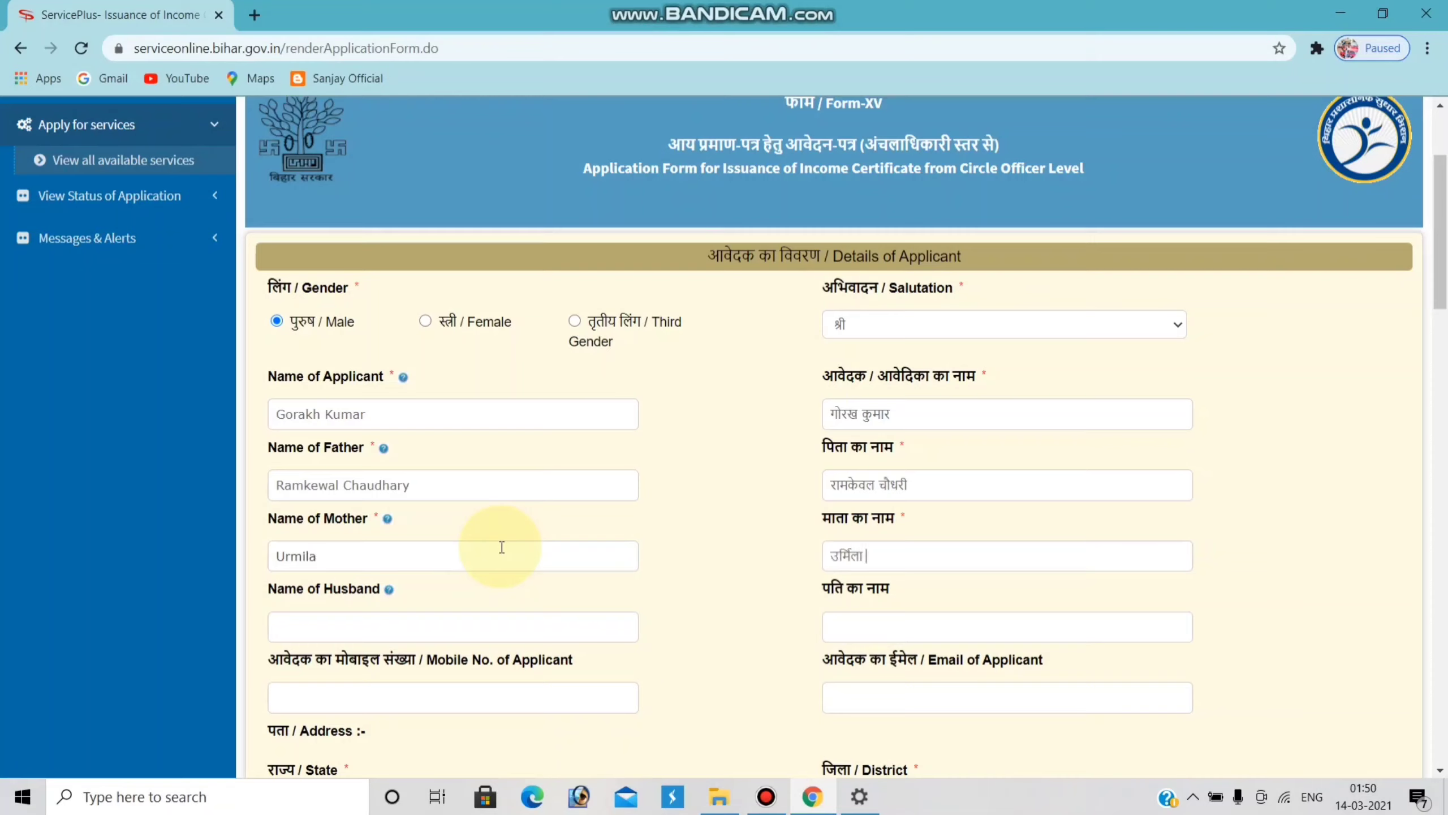
- Correct the typo and complete the Name of Mother field
type("d")
key("BackSpace")
type("Devi")
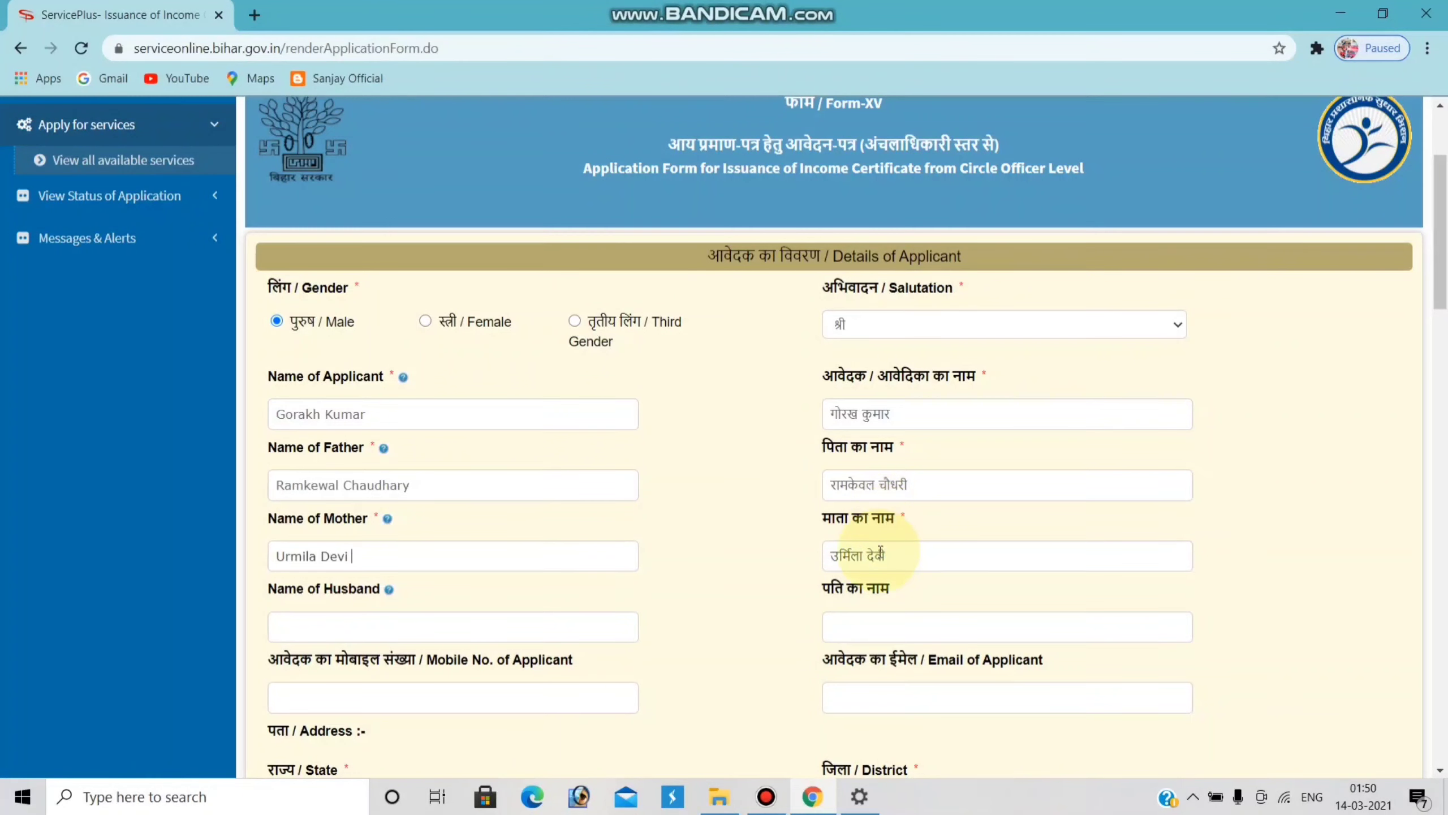
scroll(892, 536, "down", 2)
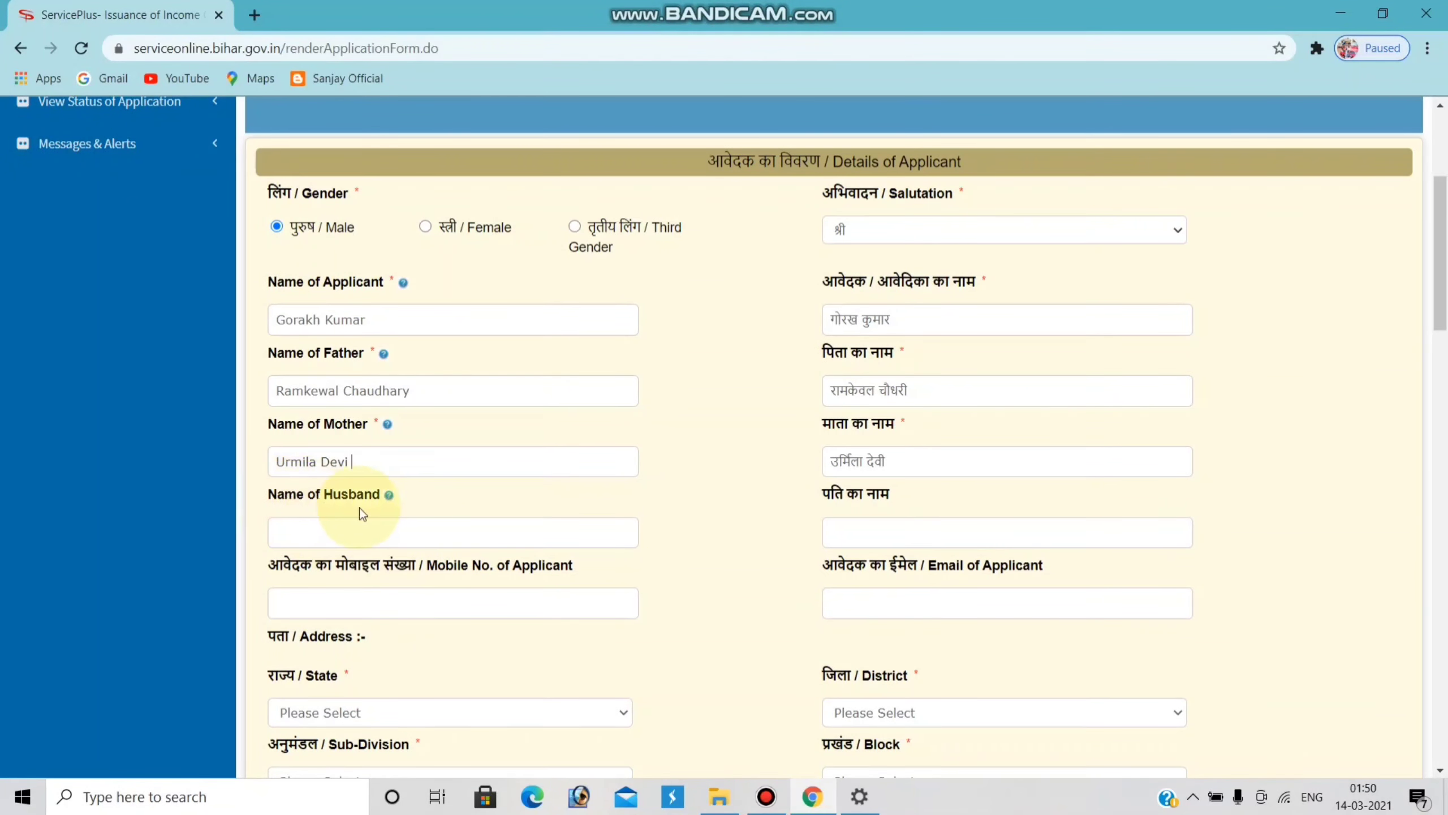
left_click(376, 533)
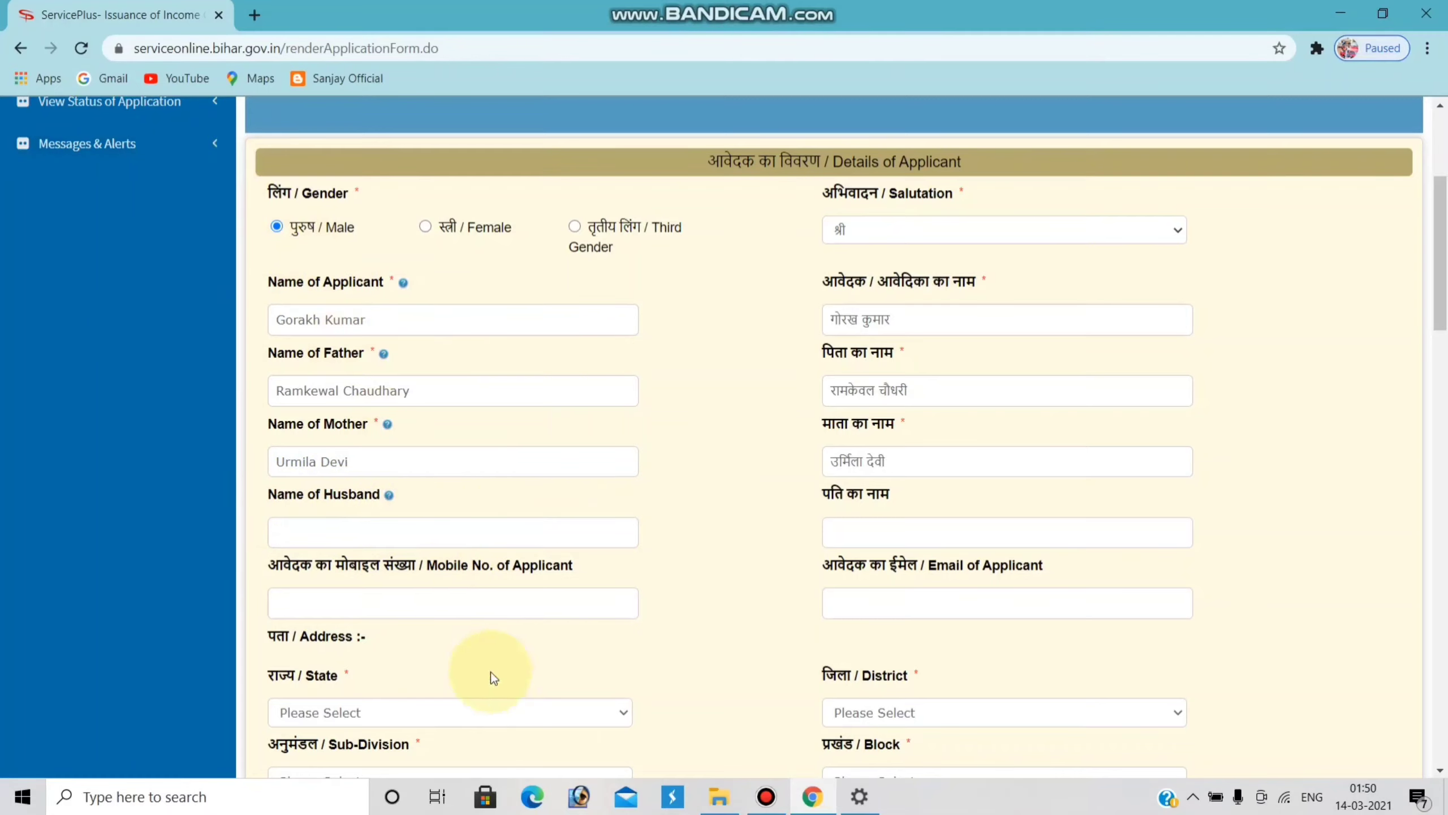
- Enter the applicant's mobile number and e-mail address
left_click(361, 603)
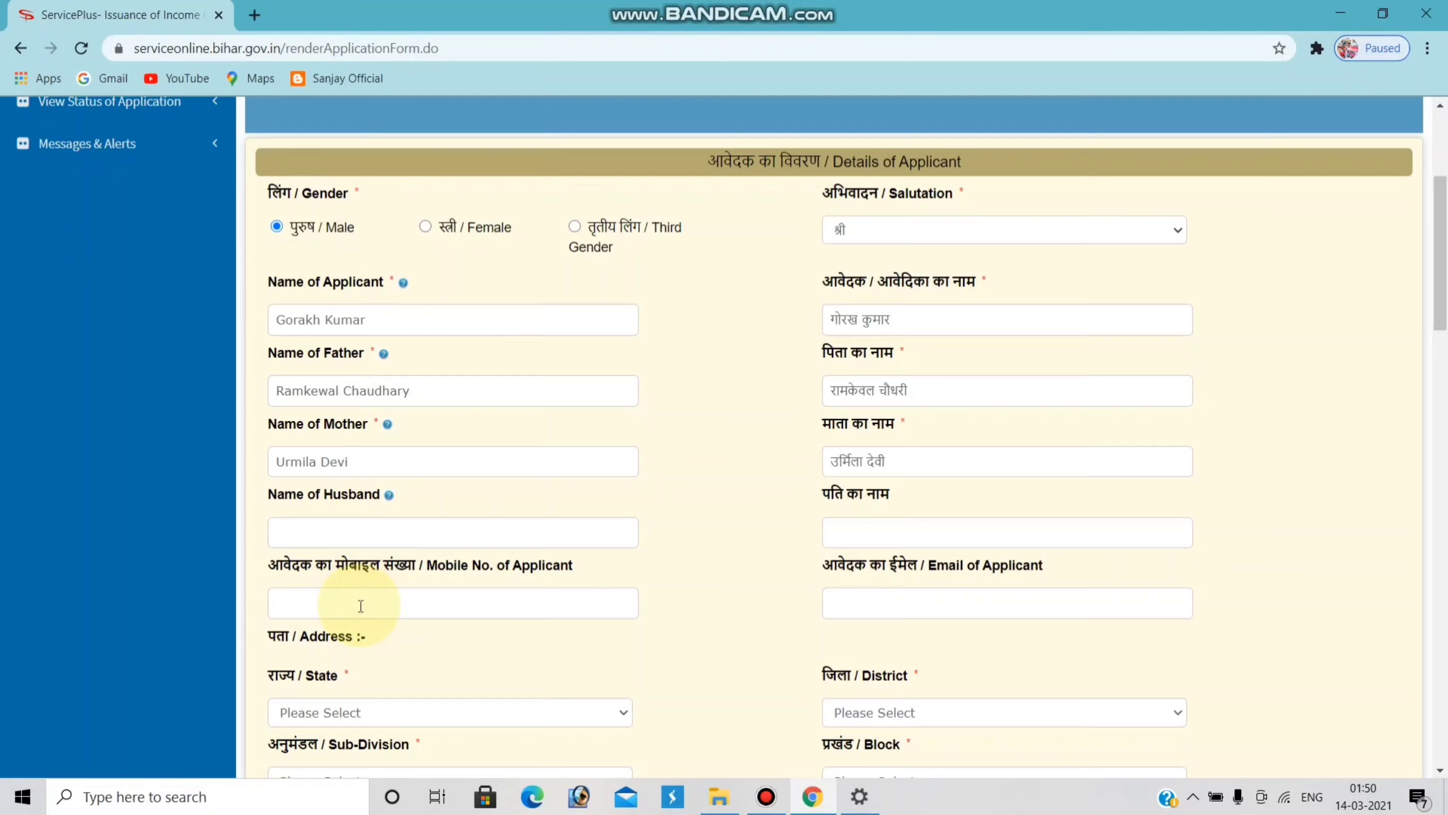
left_click(936, 610)
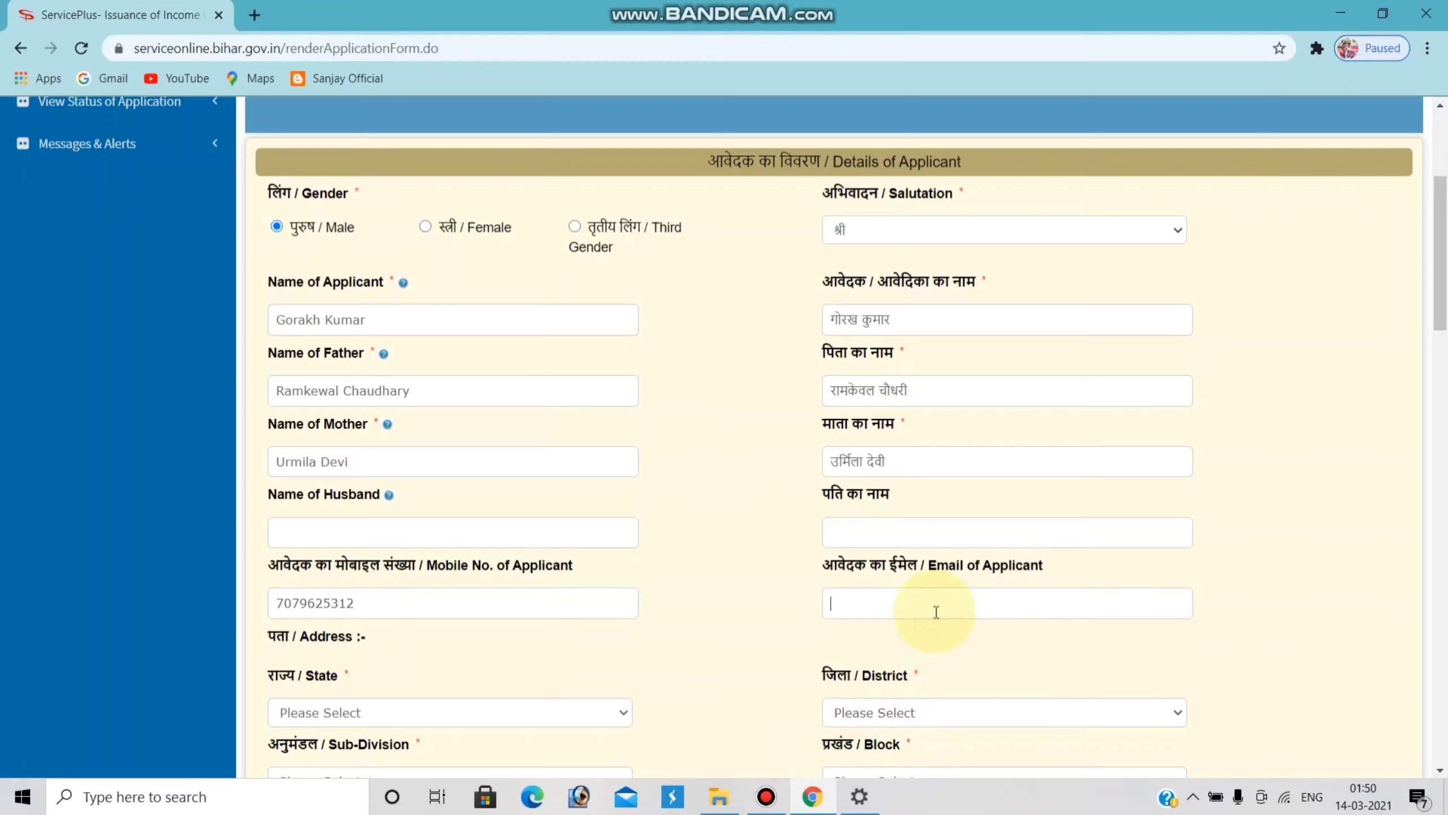
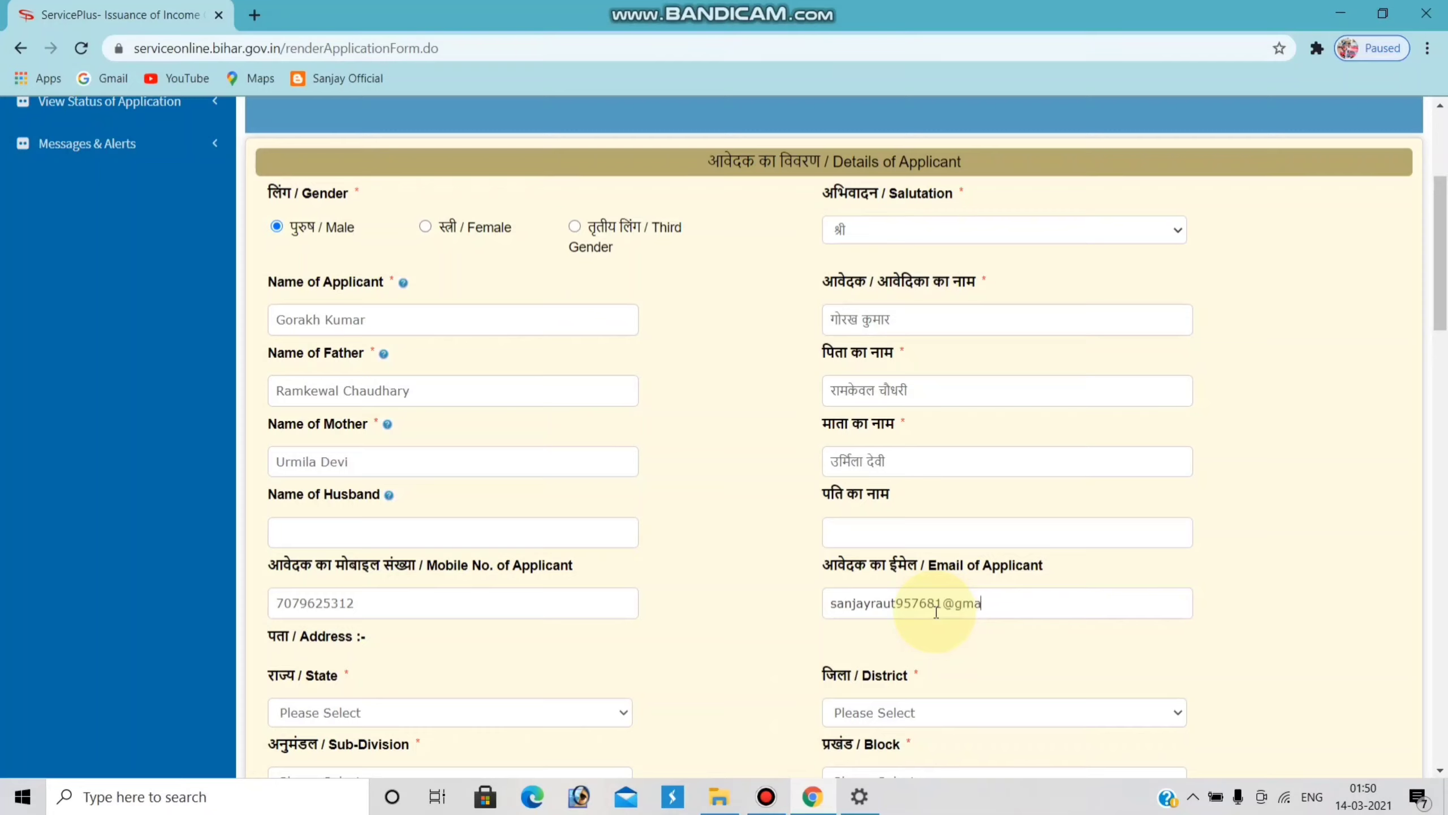
scroll(935, 613, "down", 3)
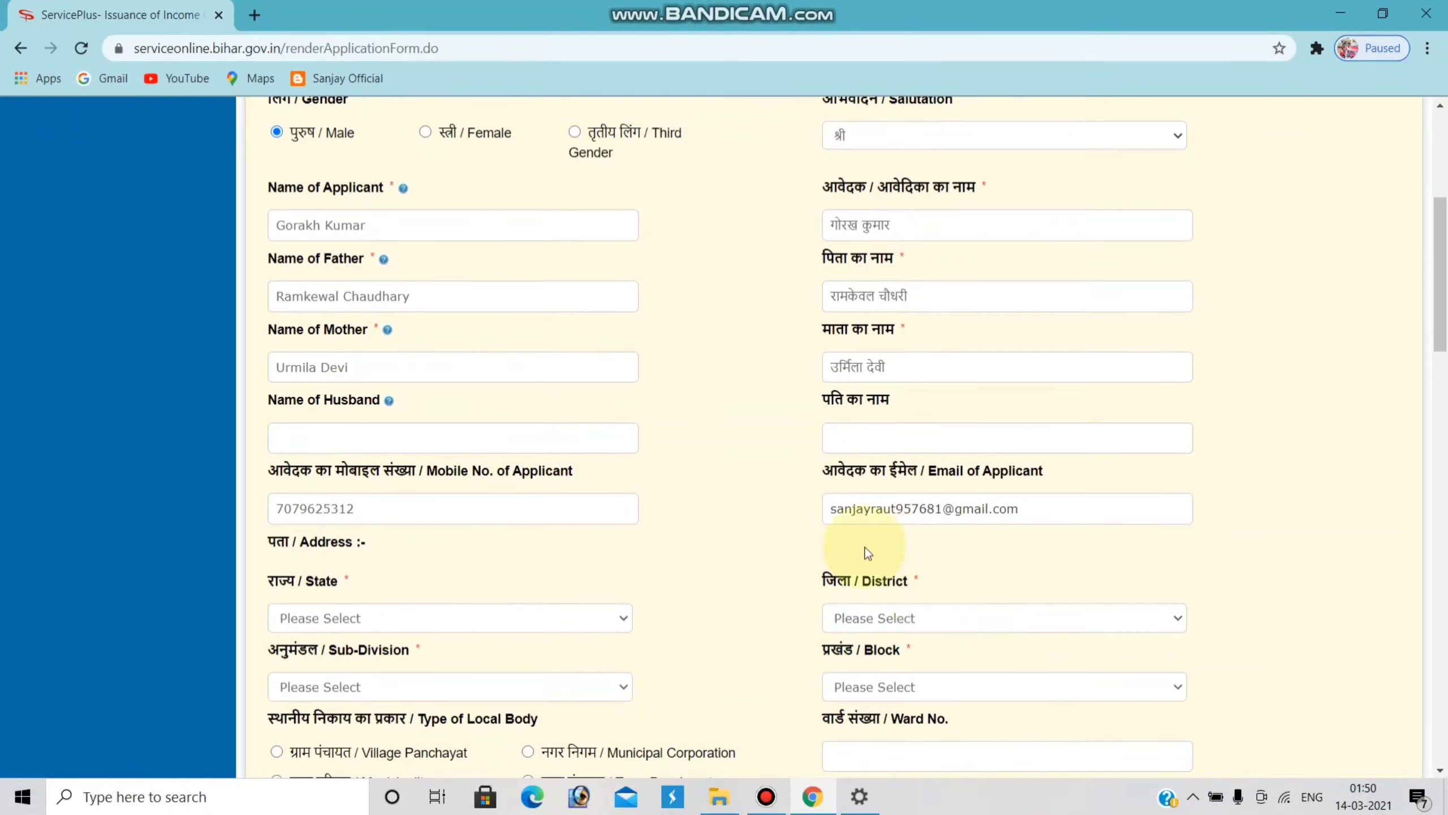
- Set the address state to BIHAR and pick the applicant's district, sub-division and block
left_click(621, 522)
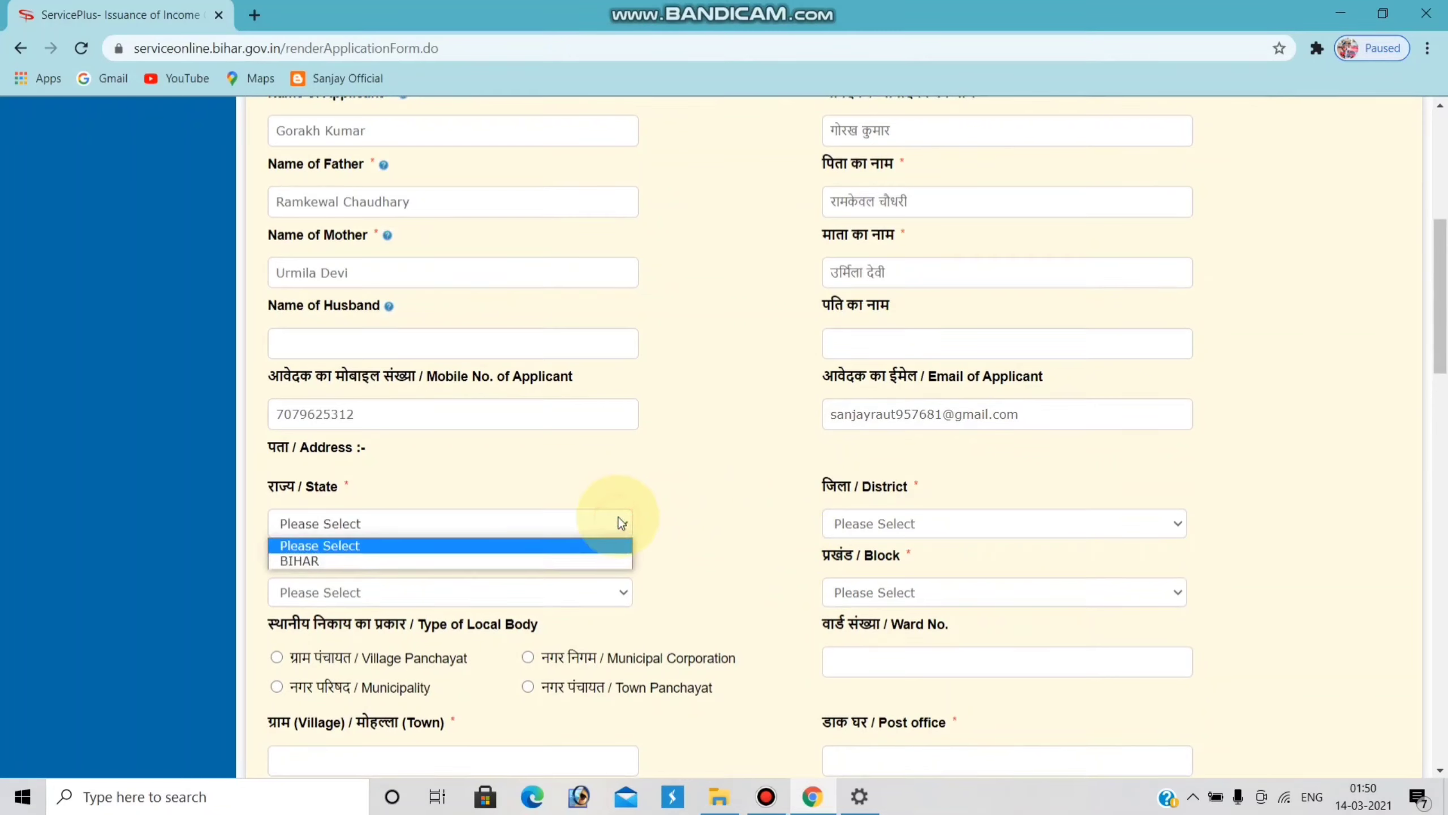
left_click(582, 556)
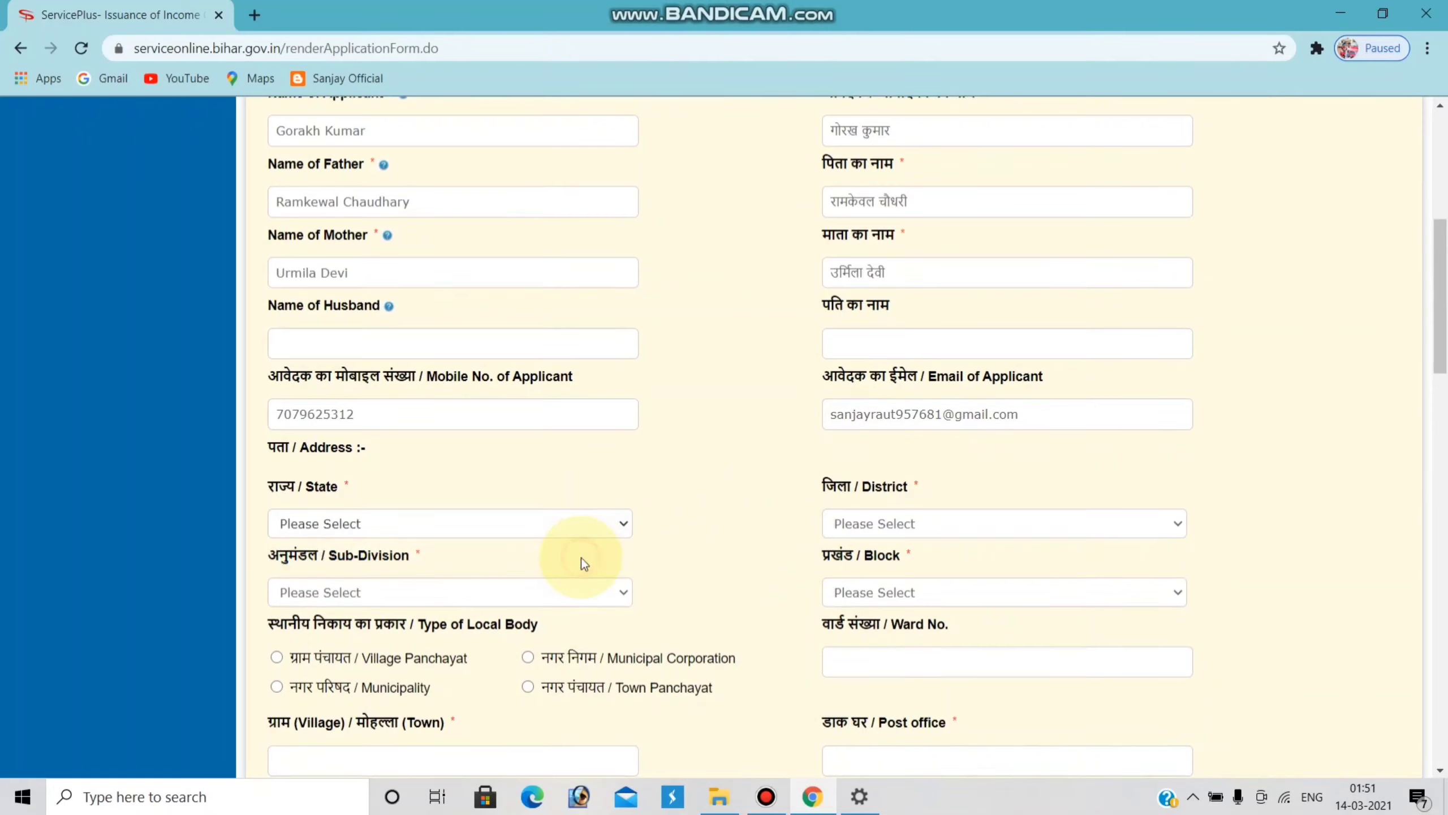
left_click(961, 525)
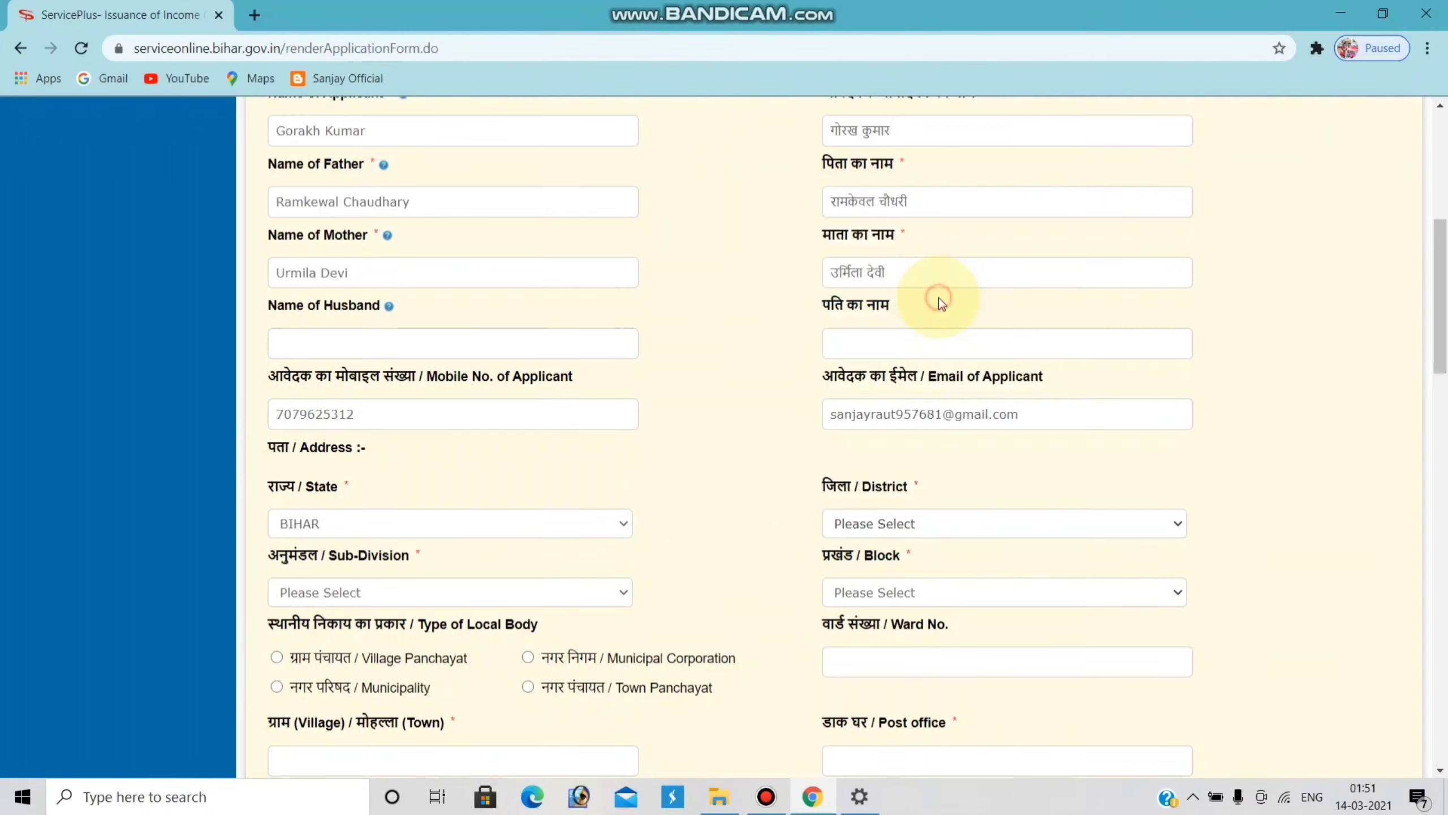
left_click(915, 447)
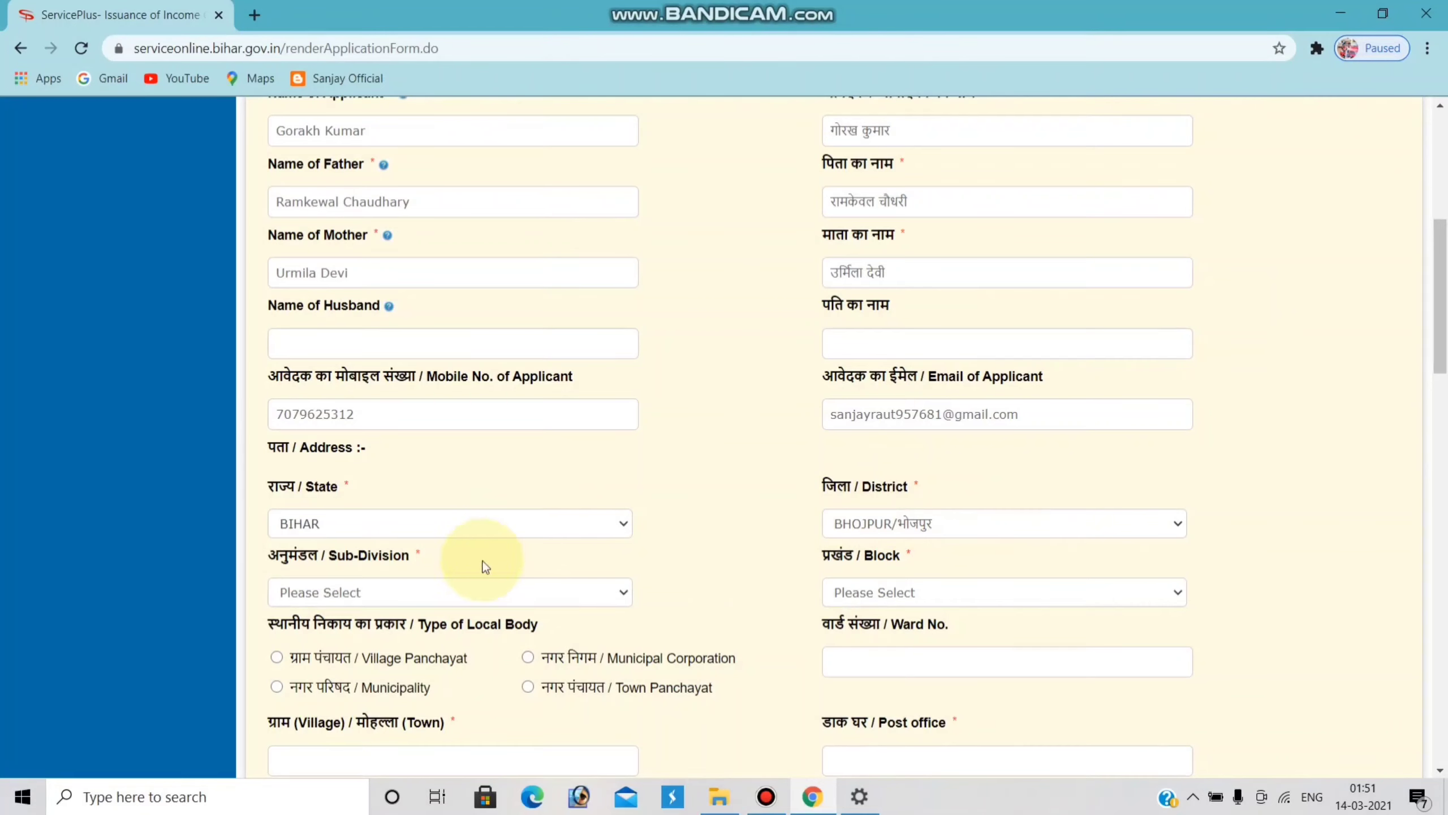
left_click(612, 592)
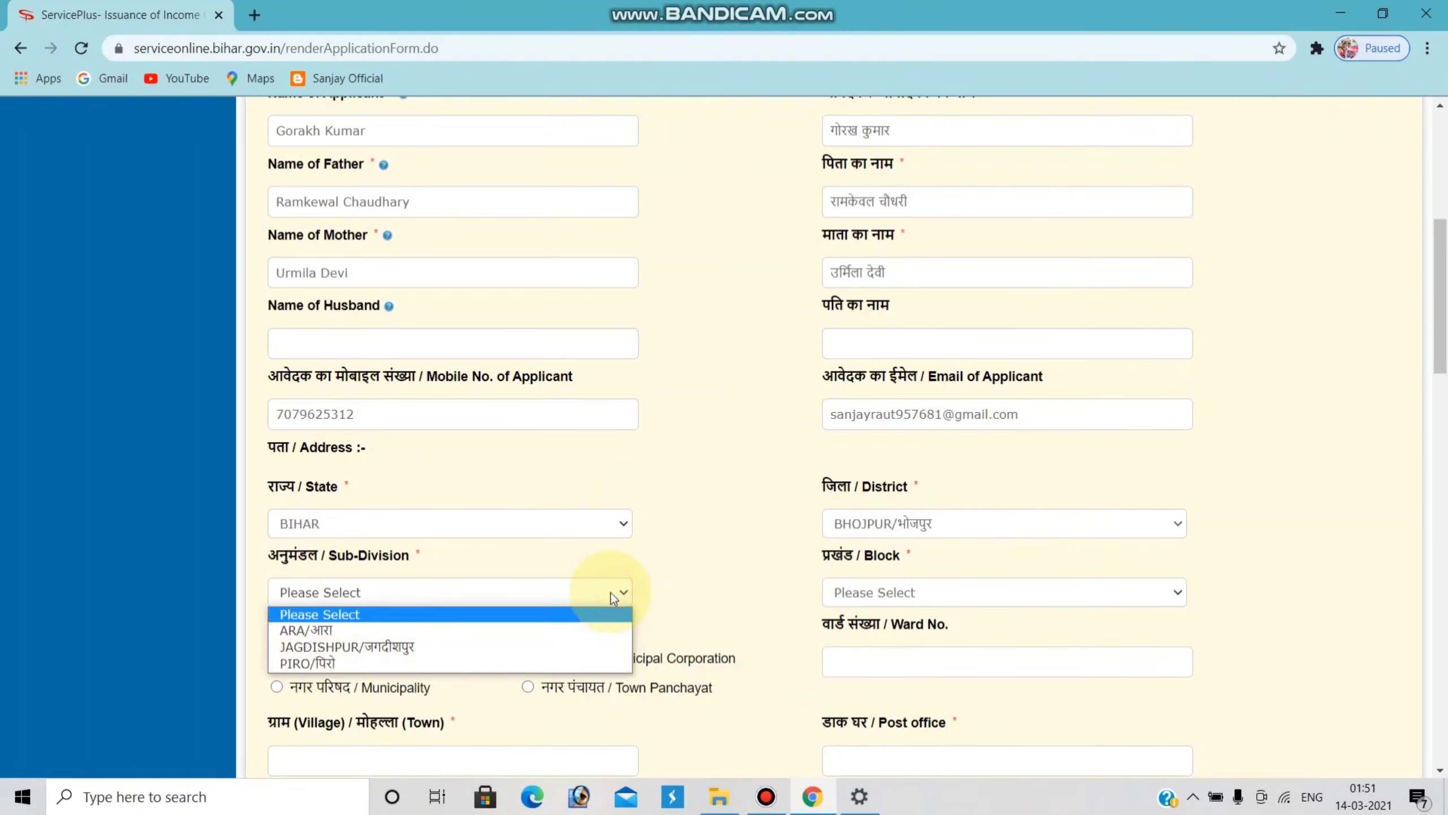
left_click(539, 627)
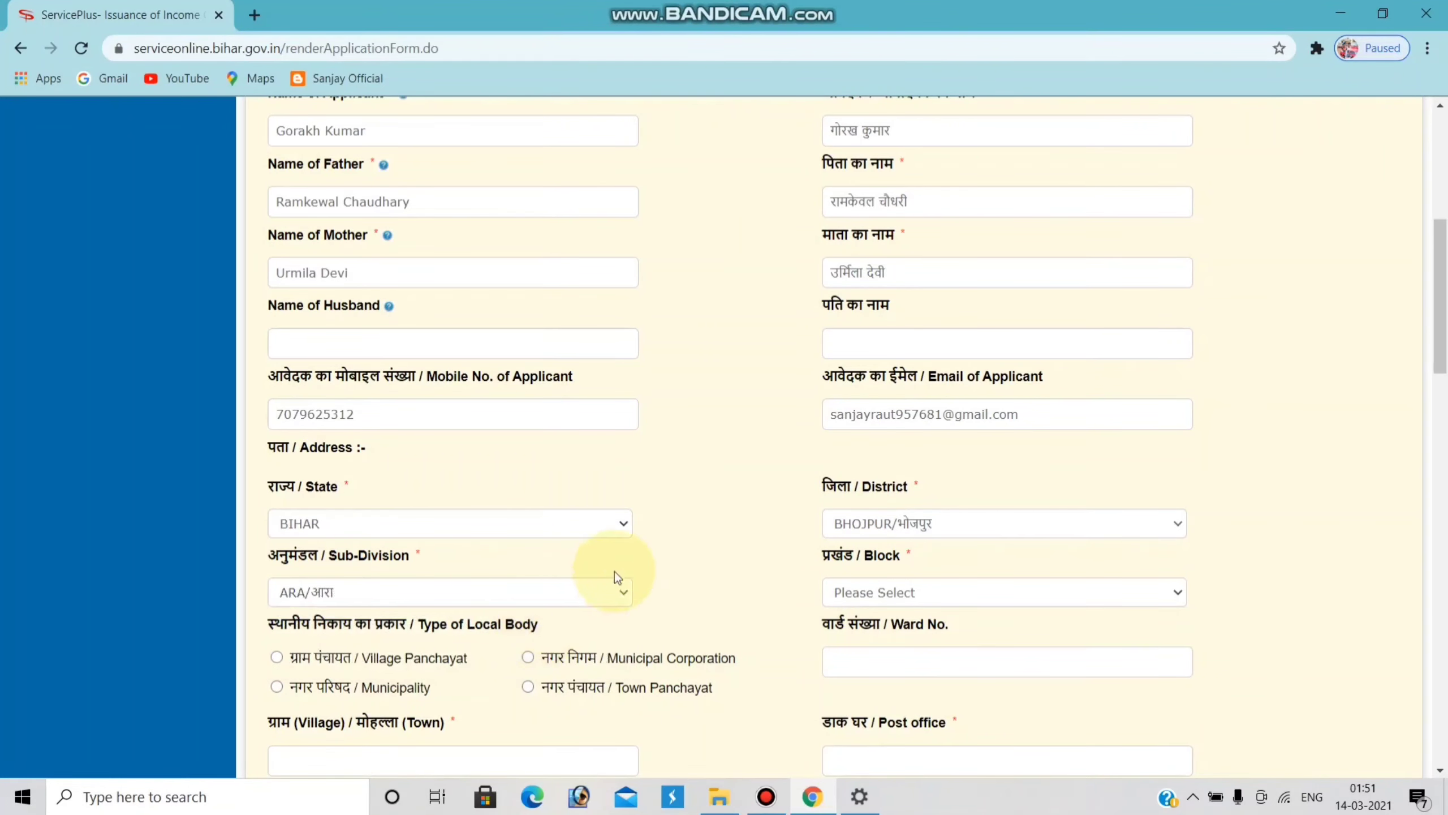
scroll(621, 565, "down", 2)
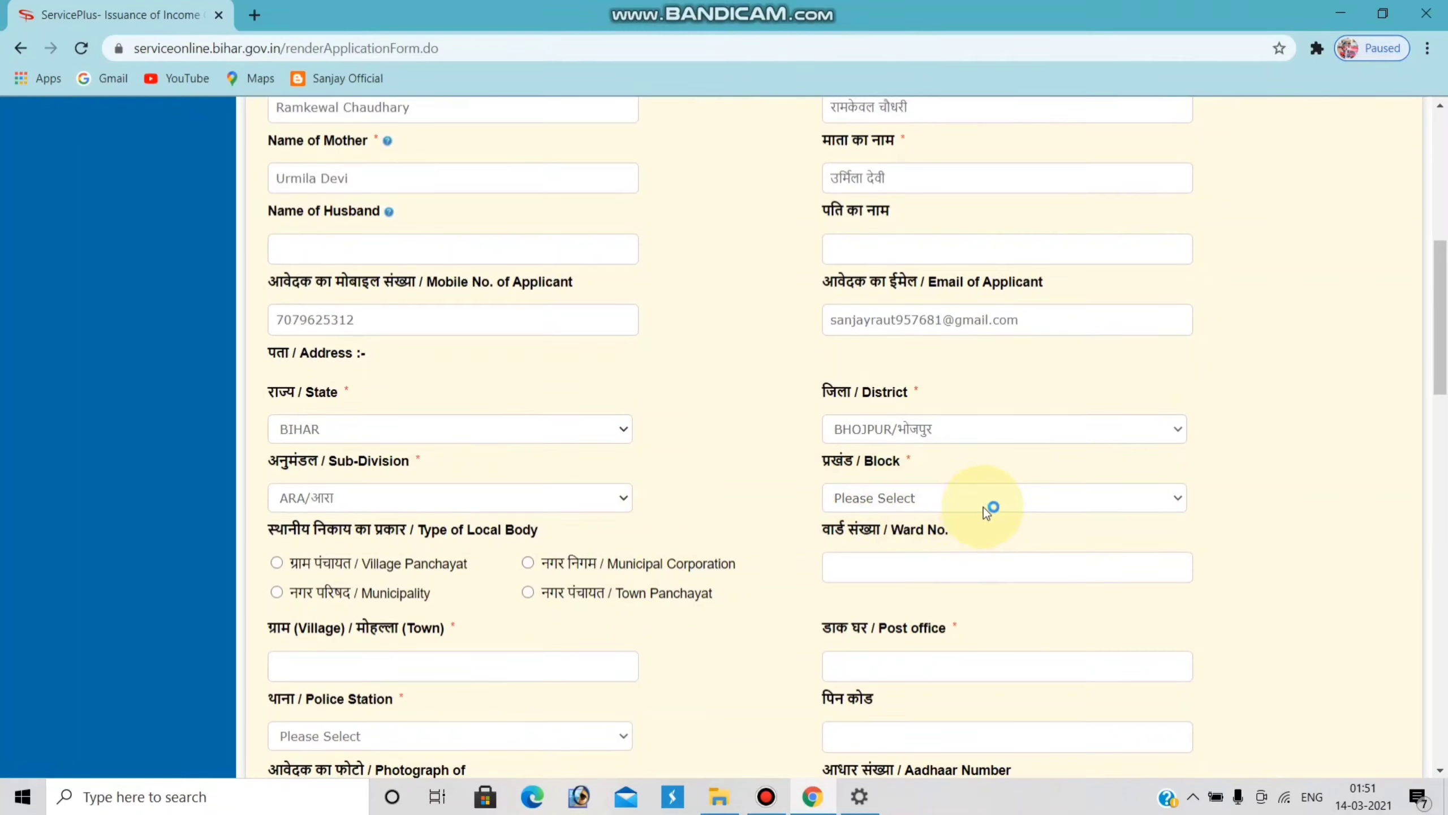
left_click(1170, 495)
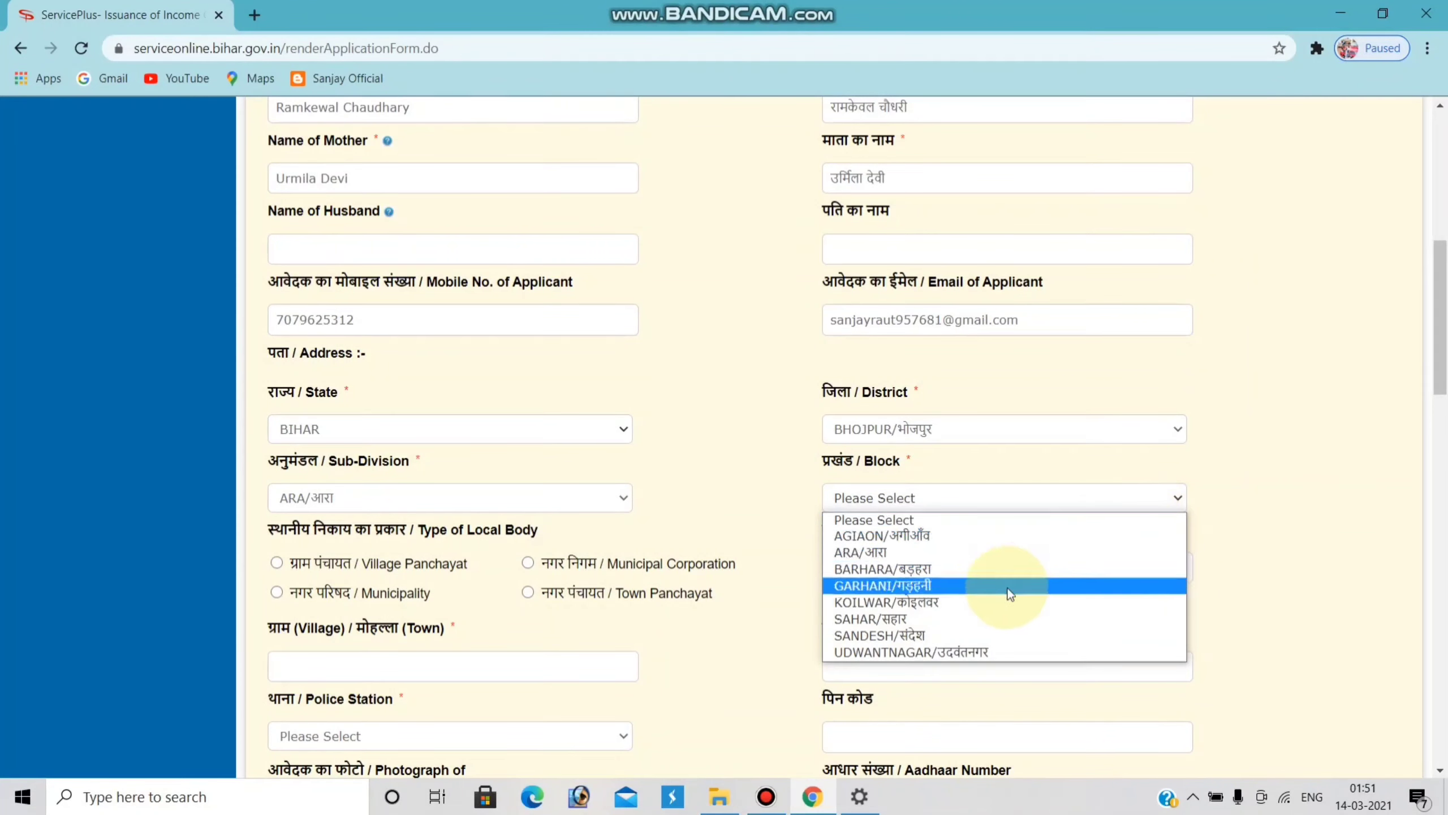
left_click(952, 616)
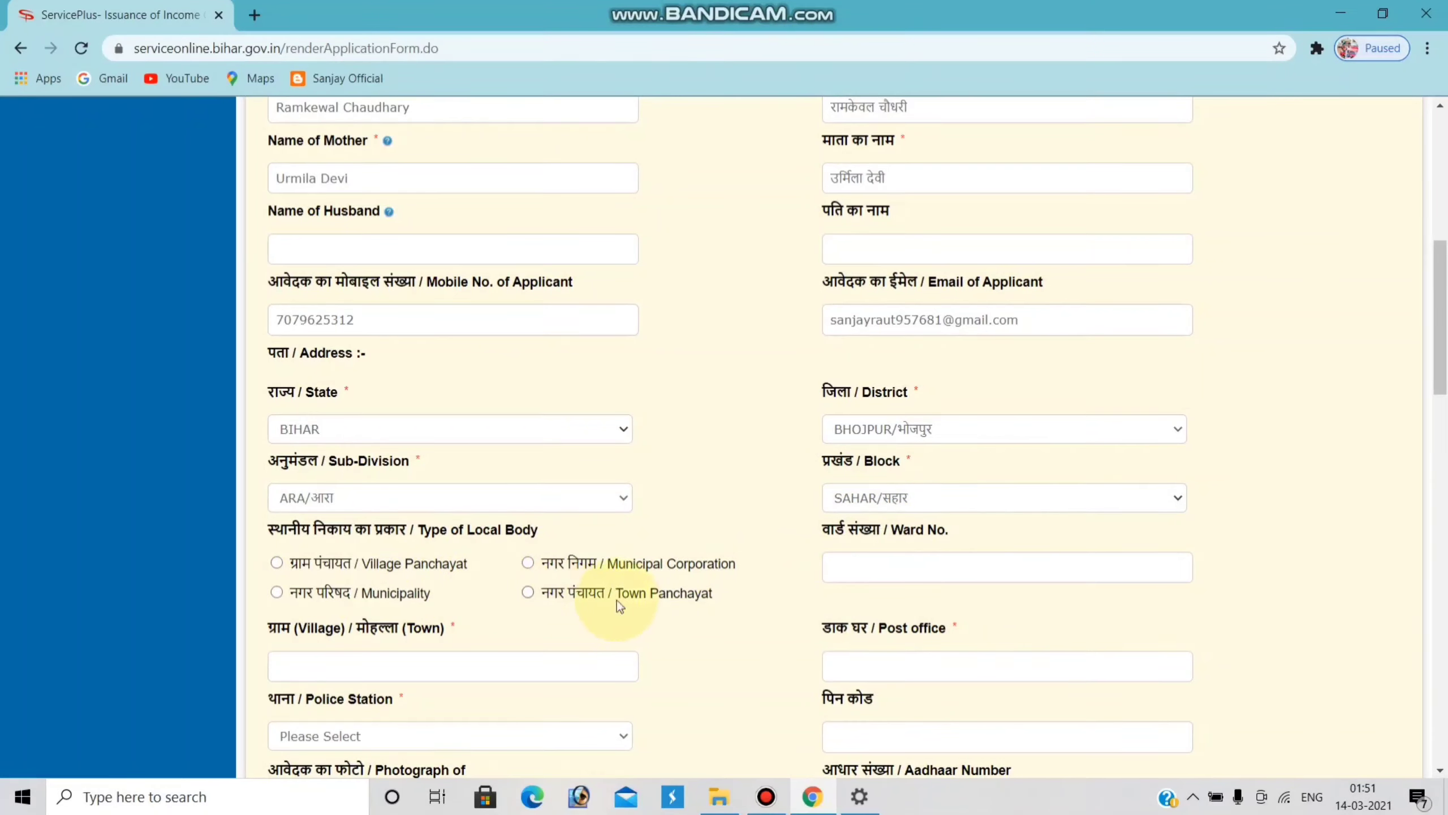
- Mark the local body as Village Panchayat, then fill in ward, panchayat and village
double_click(276, 562)
scroll(527, 592, "down", 1)
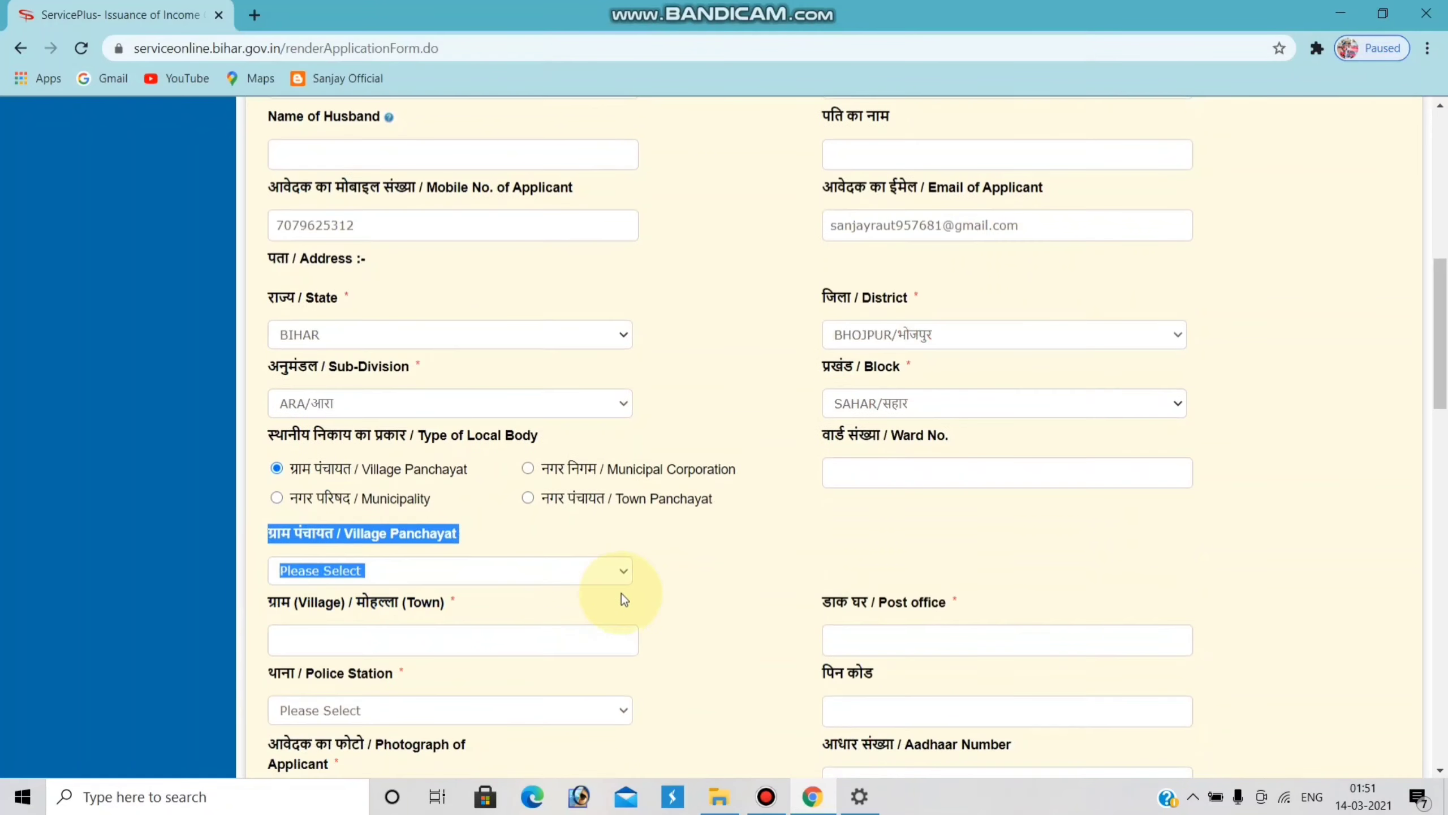
left_click(678, 534)
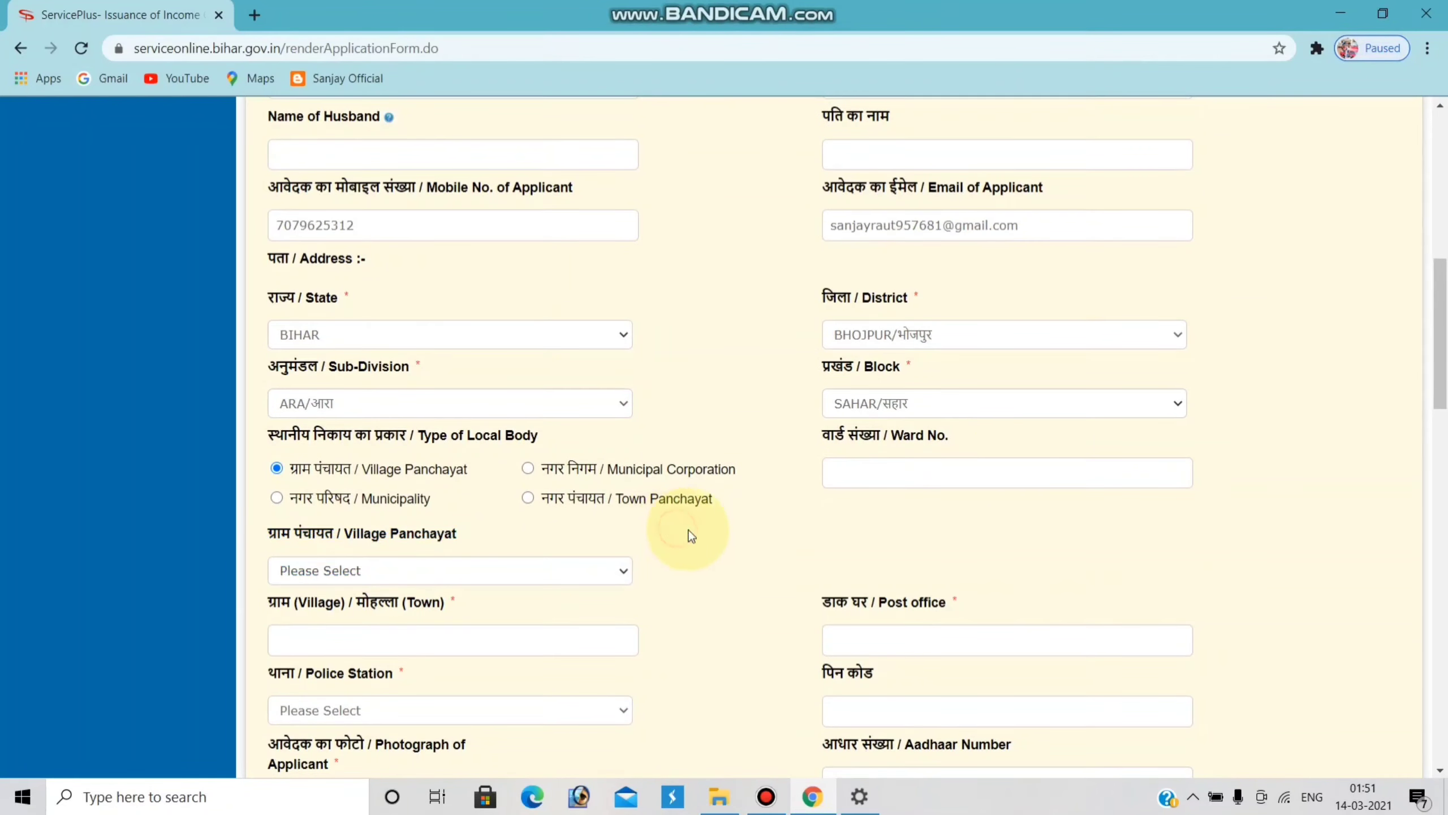
left_click(915, 475)
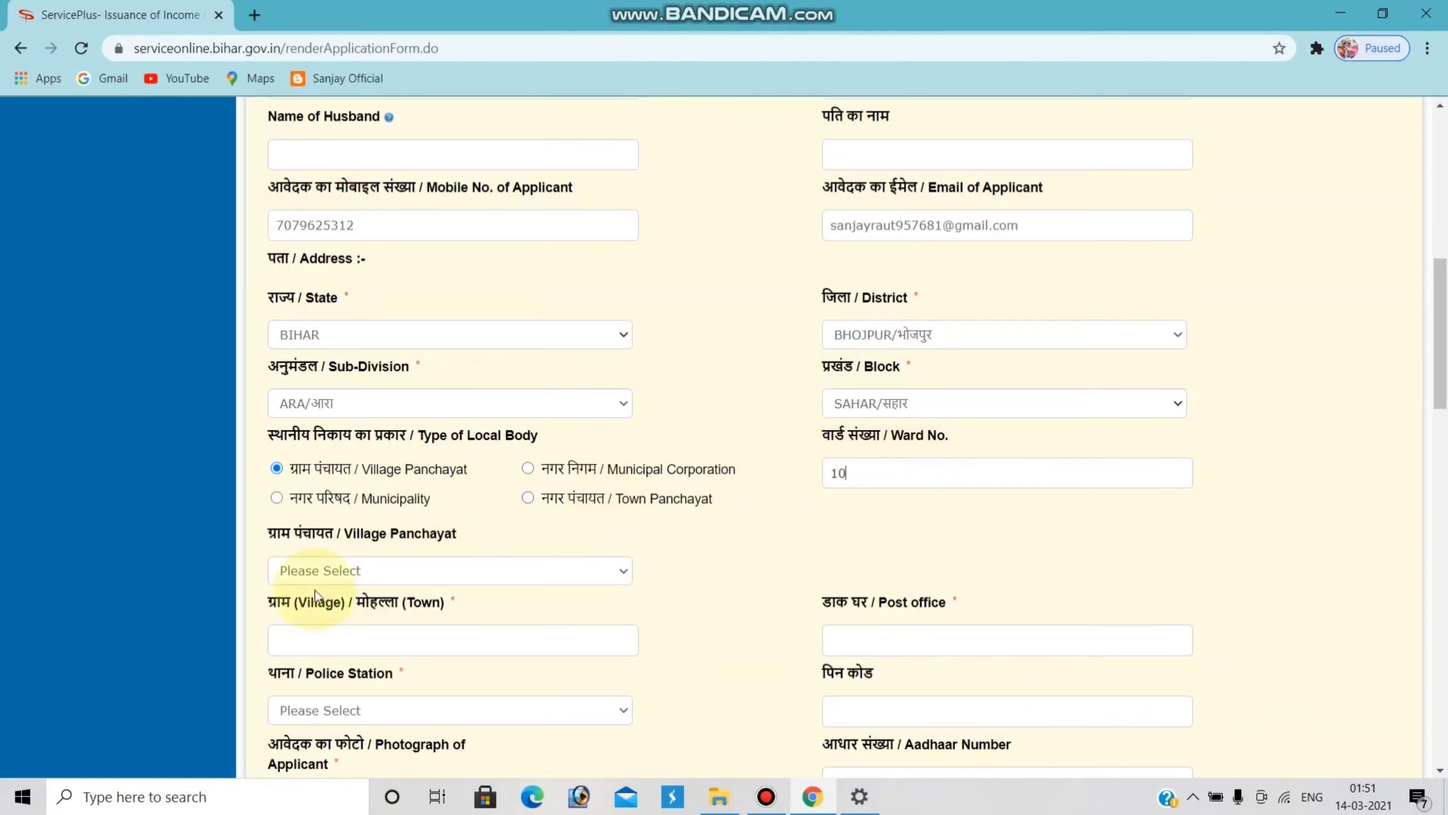
left_click(622, 572)
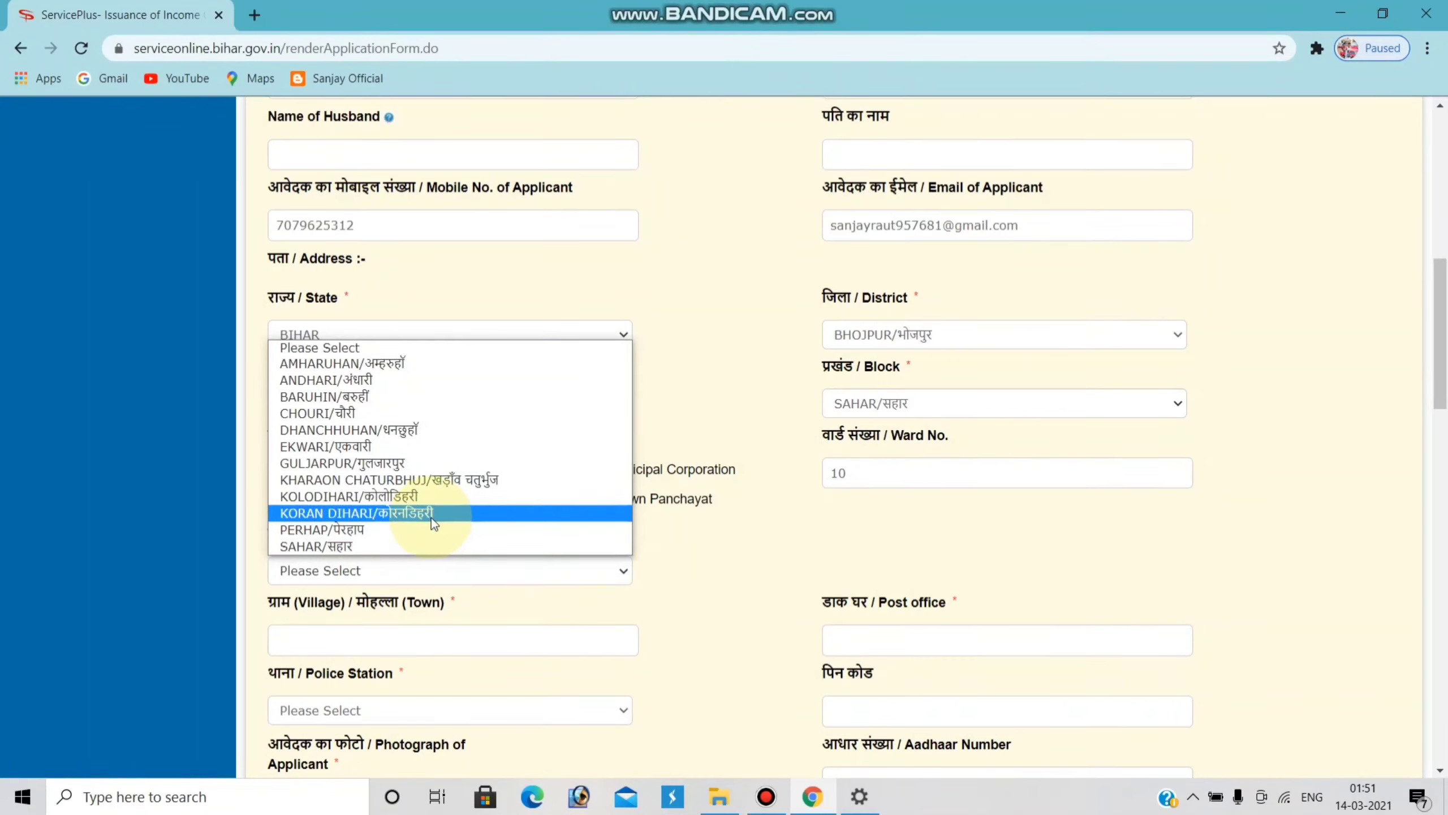
left_click(518, 624)
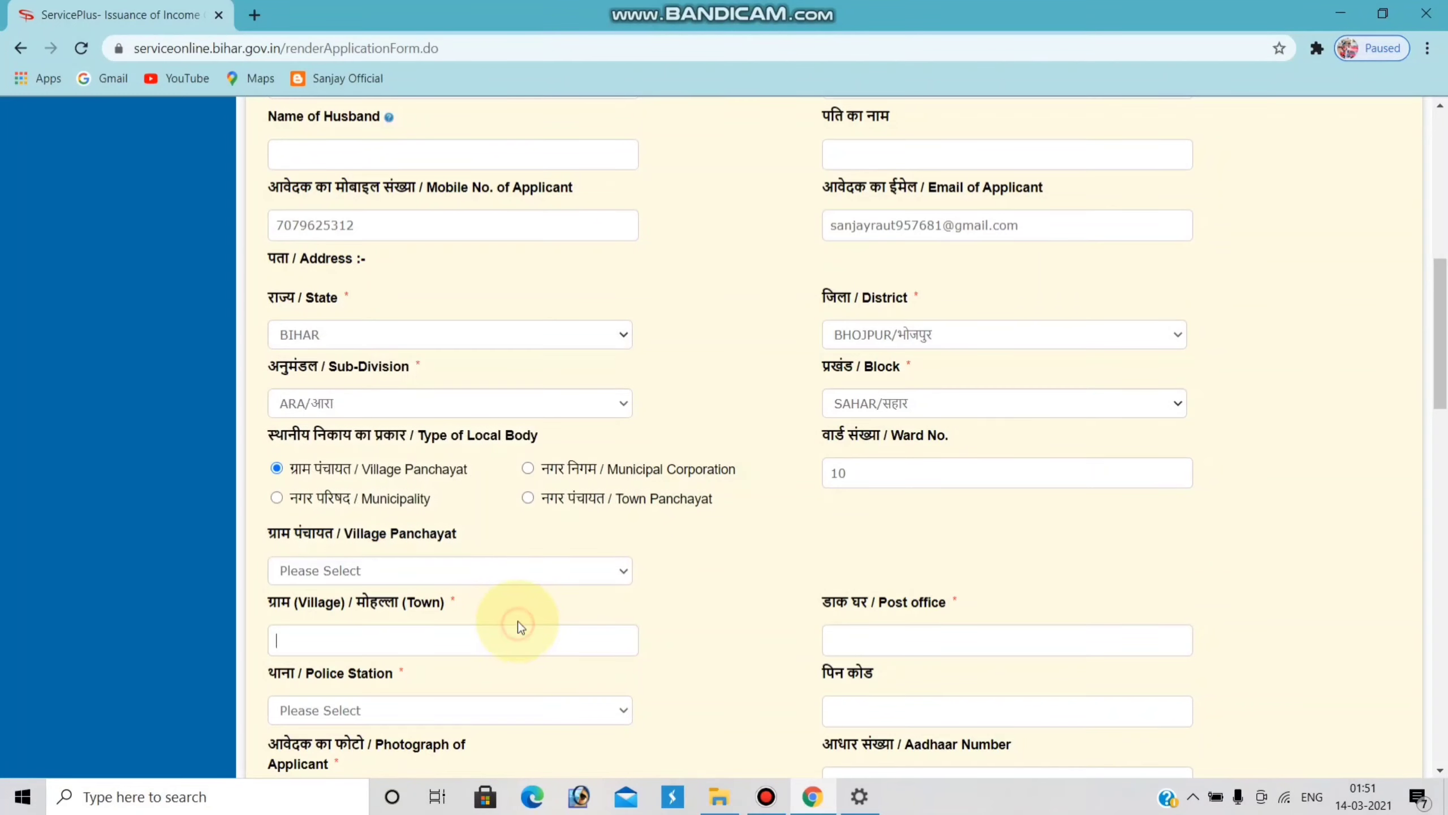
left_click(612, 570)
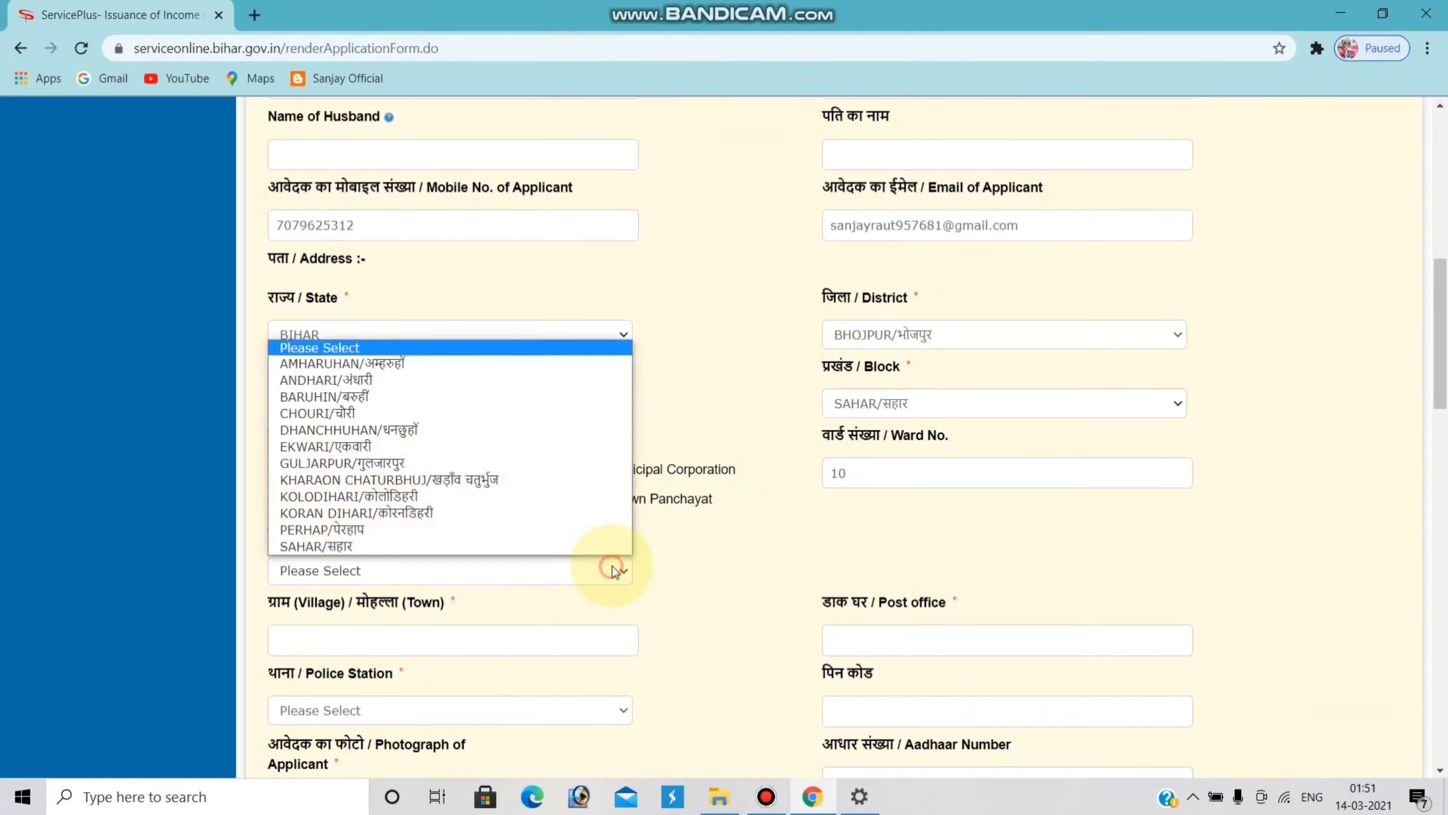
left_click(483, 511)
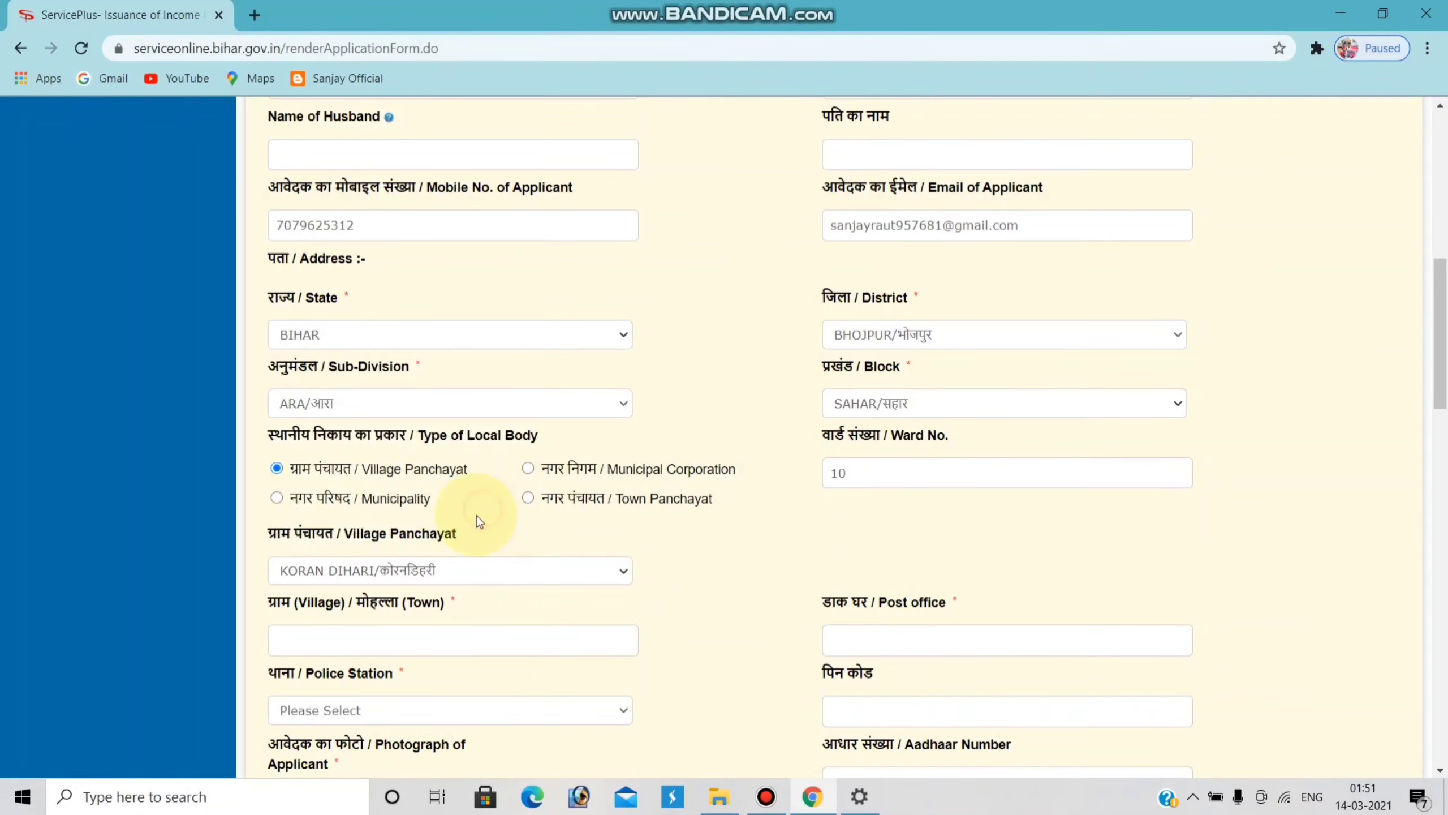
left_click(412, 639)
type("पेउर")
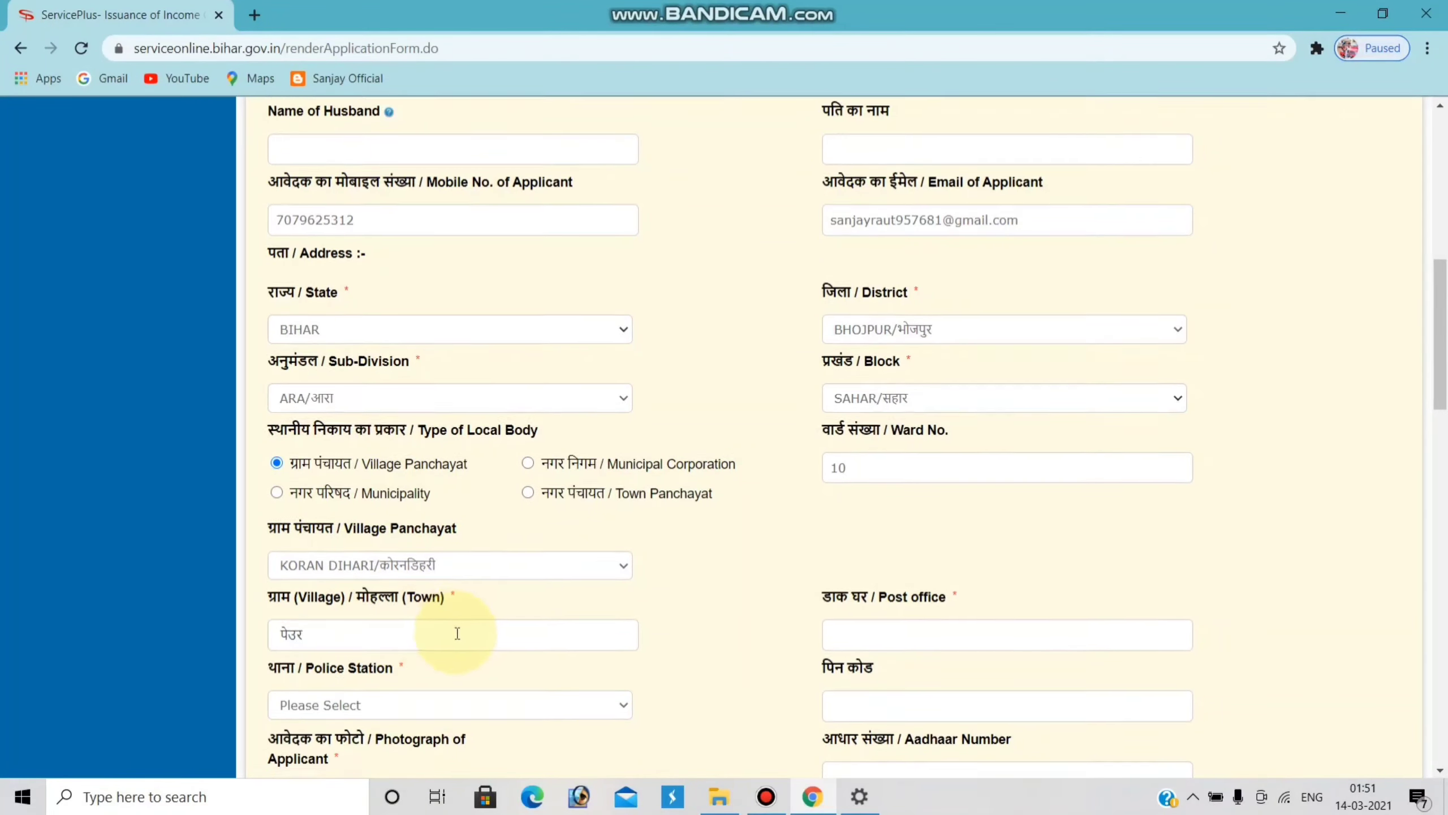
- Enter the applicant's post office and choose the police station from the list
scroll(484, 616, "down", 1)
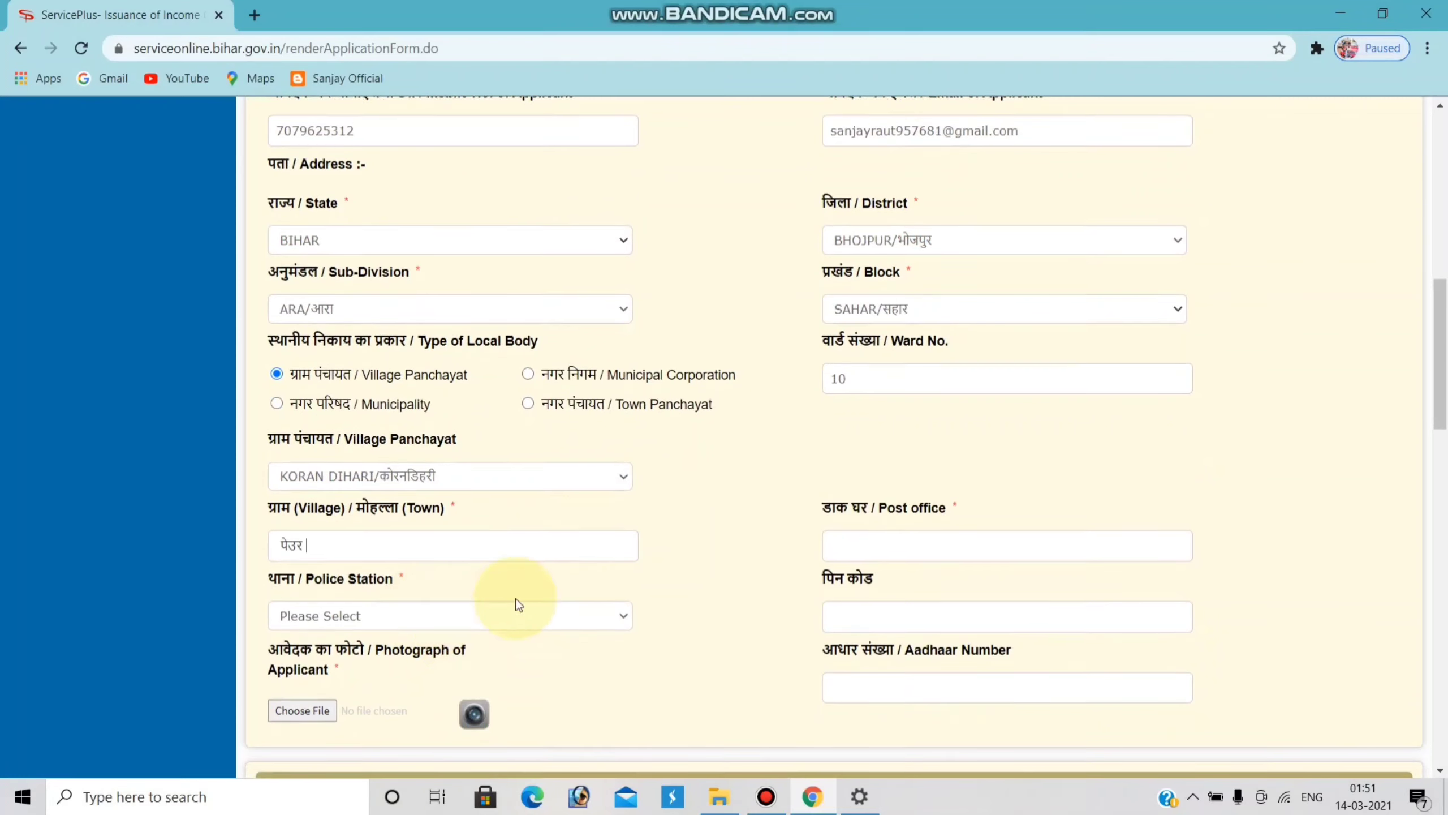
left_click(985, 543)
type("पेउर")
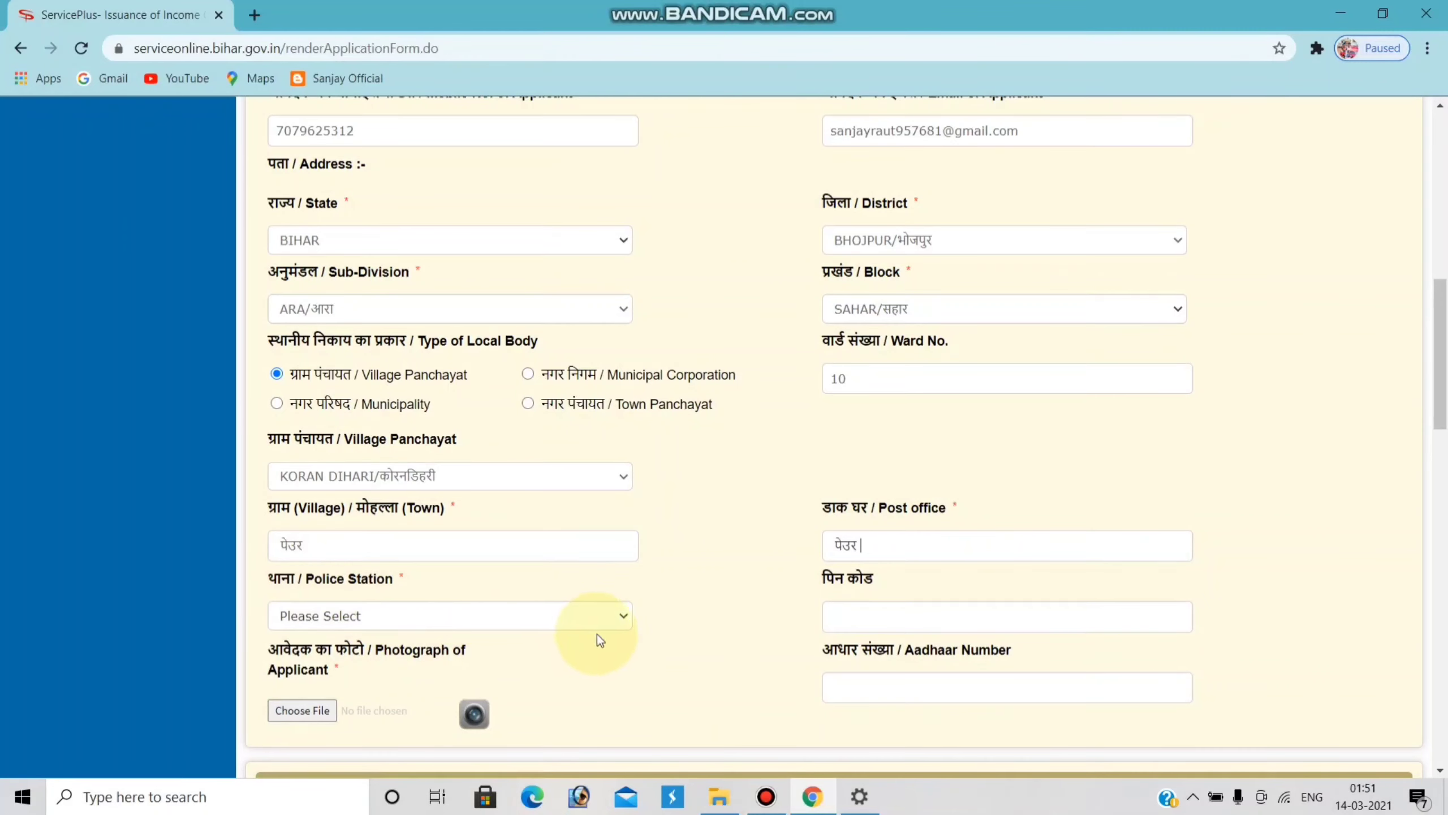
left_click(619, 623)
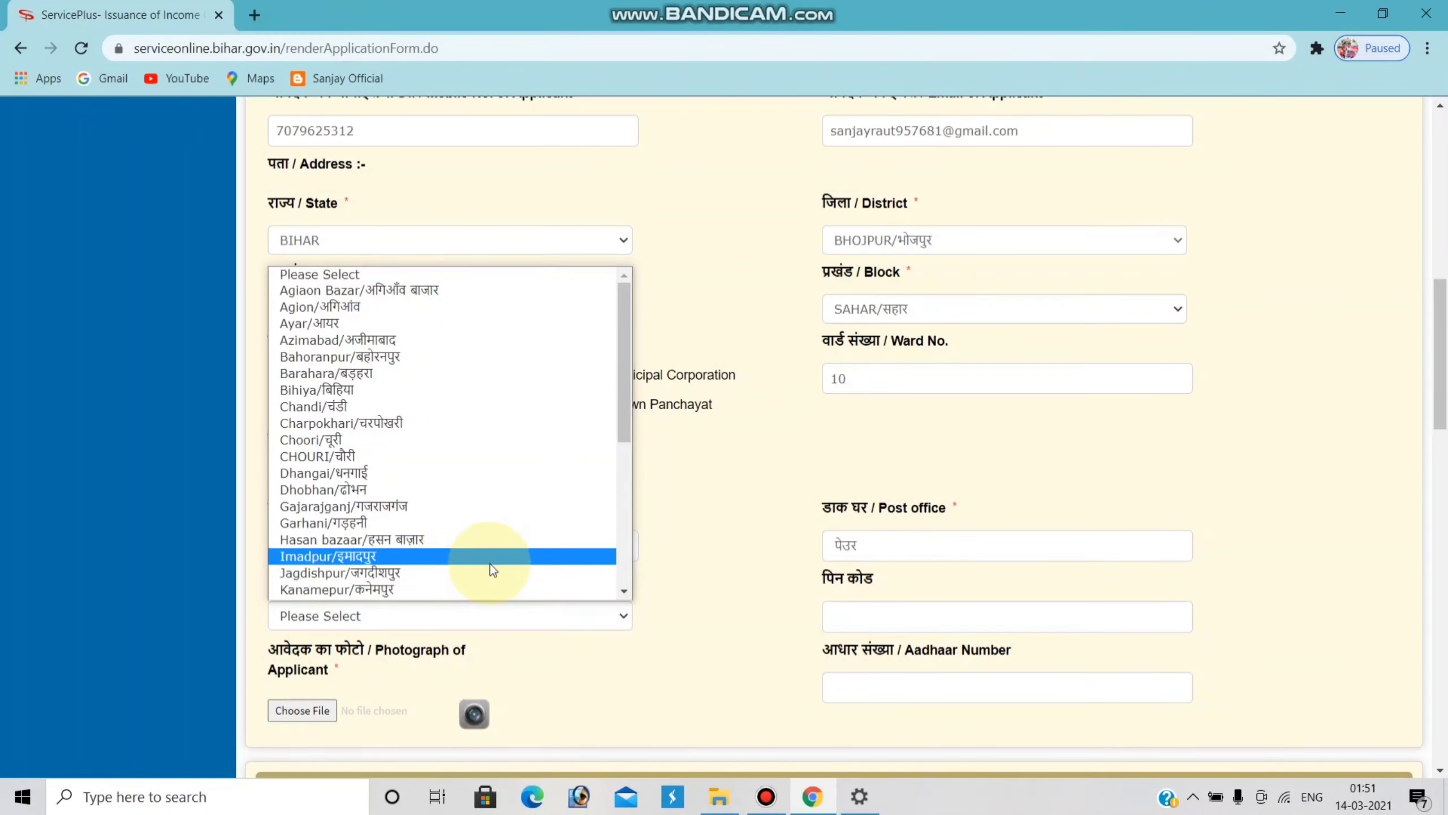
key("s")
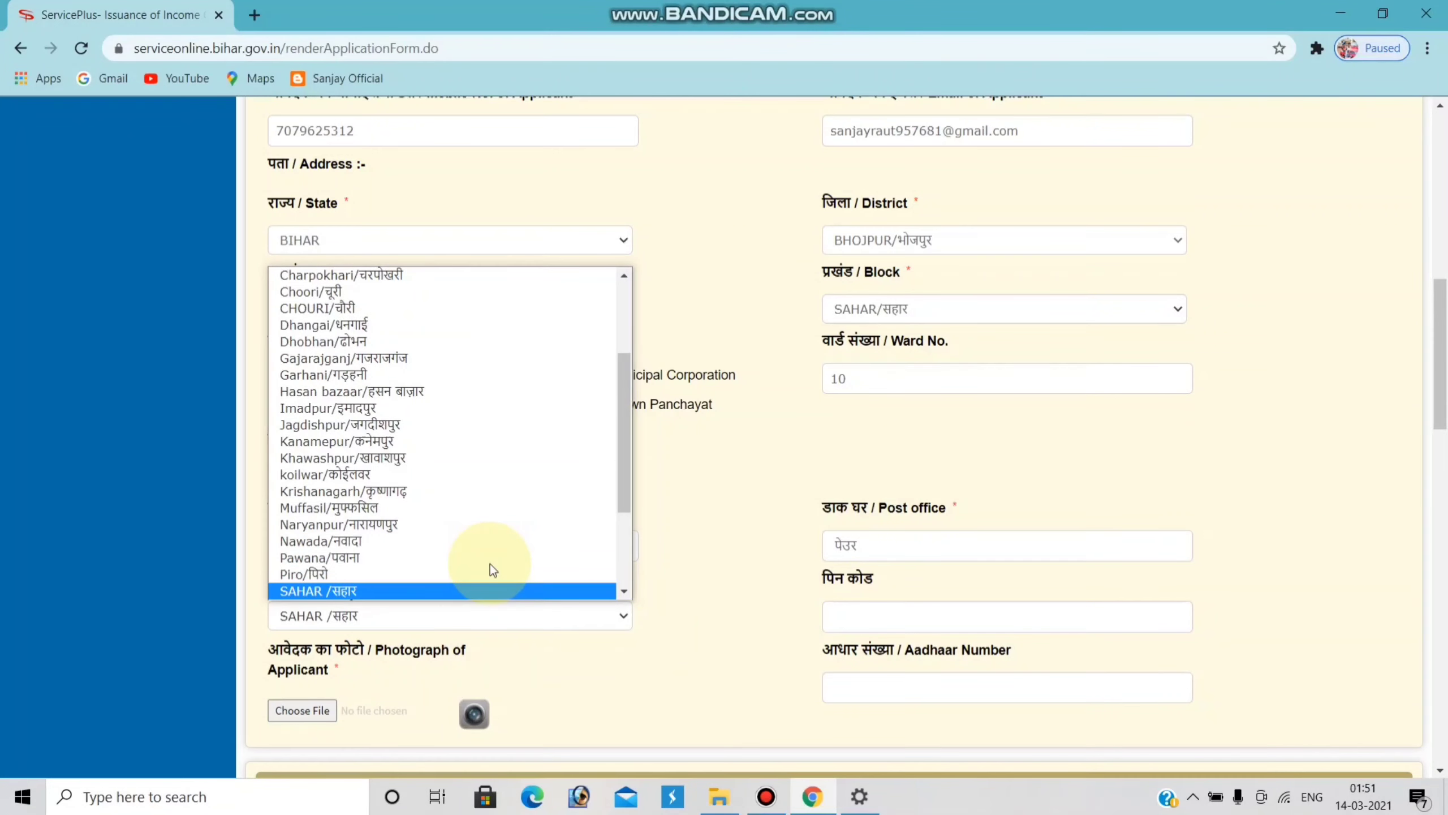
key("Return")
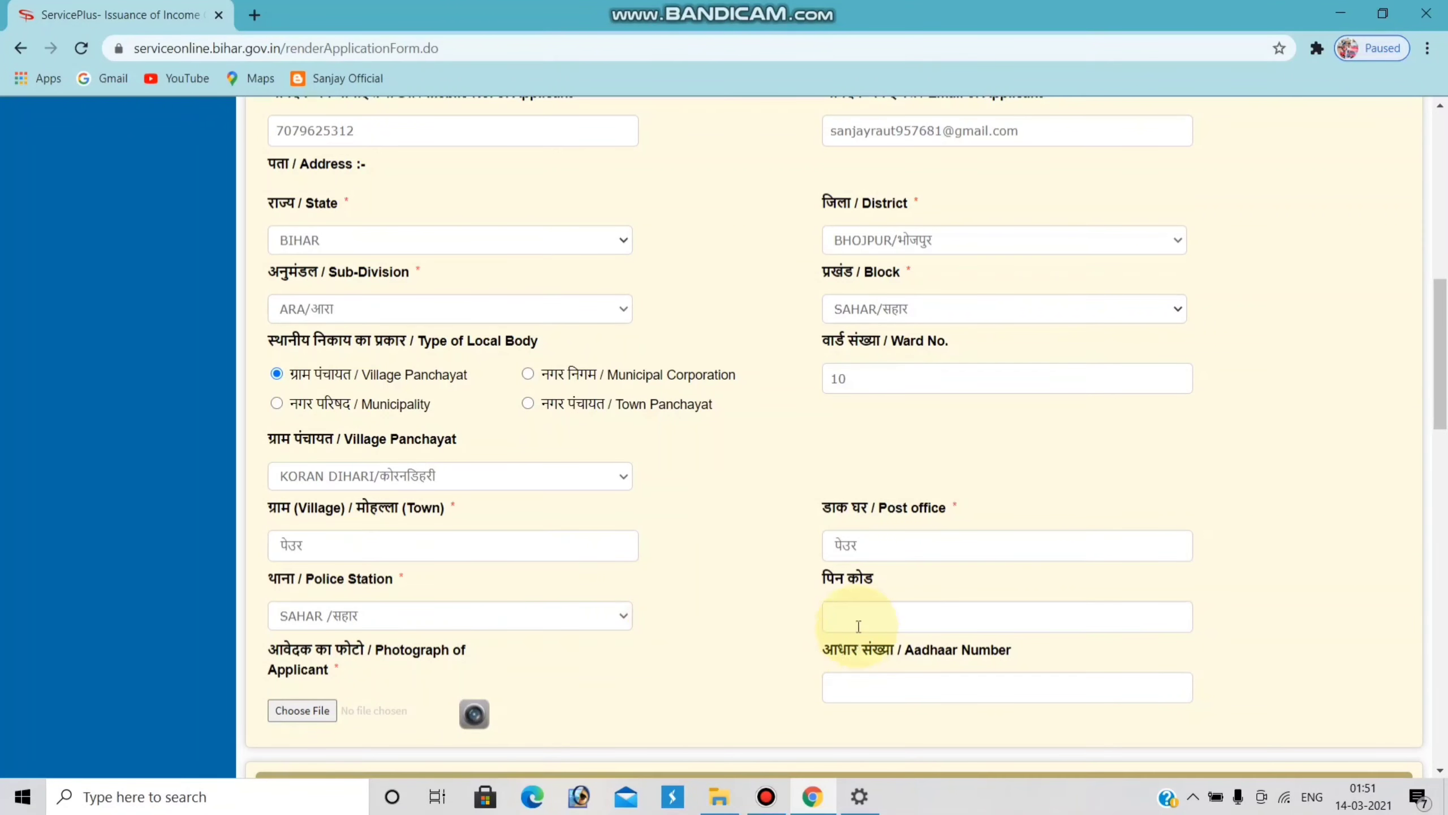
- Type the applicant's PIN code into the PIN code box
left_click(873, 612)
type("8")
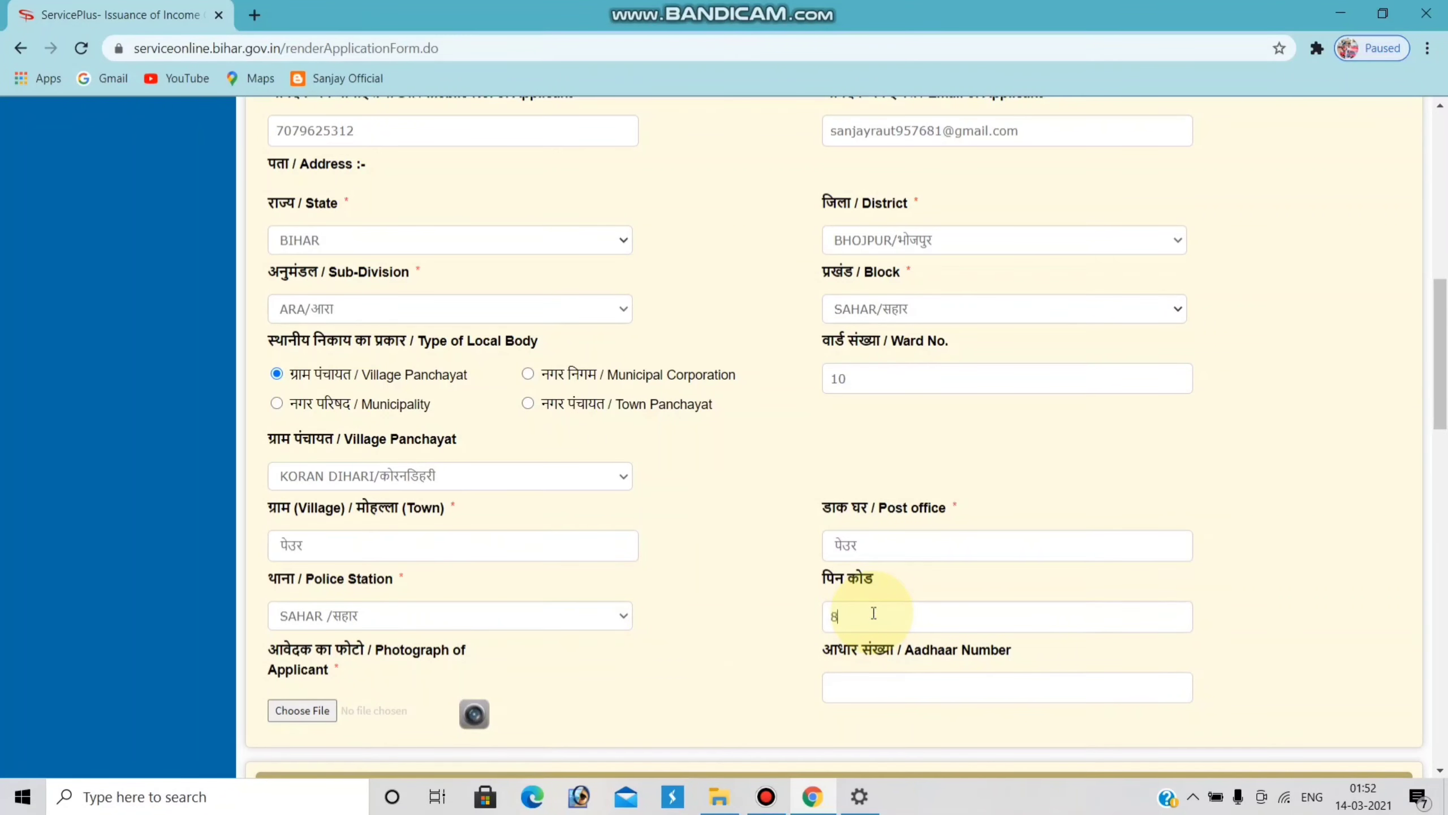
type("02208")
scroll(709, 587, "down", 1)
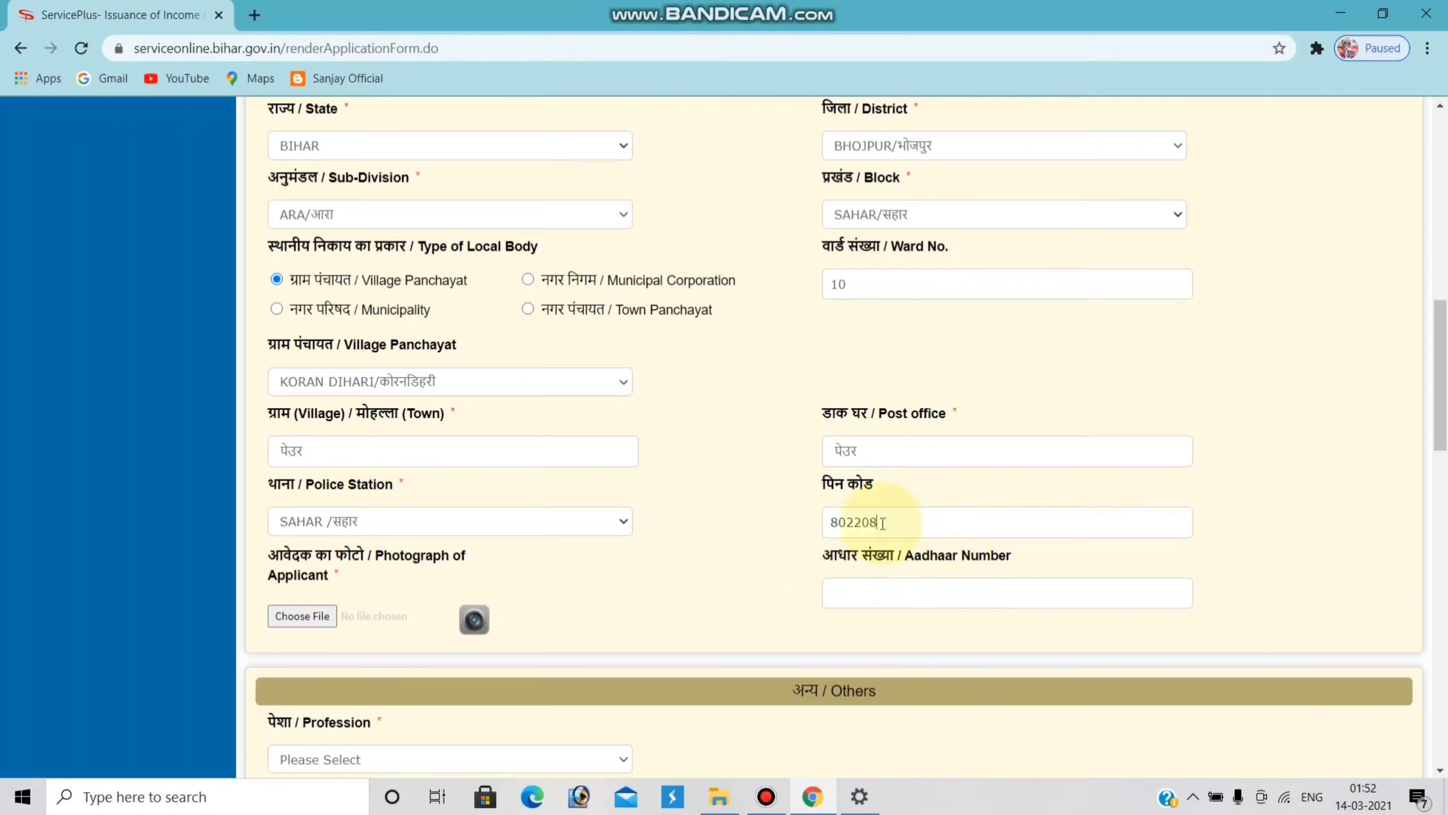
- Upload the applicant's photo JPG under Photograph of Applicant
left_click(312, 617)
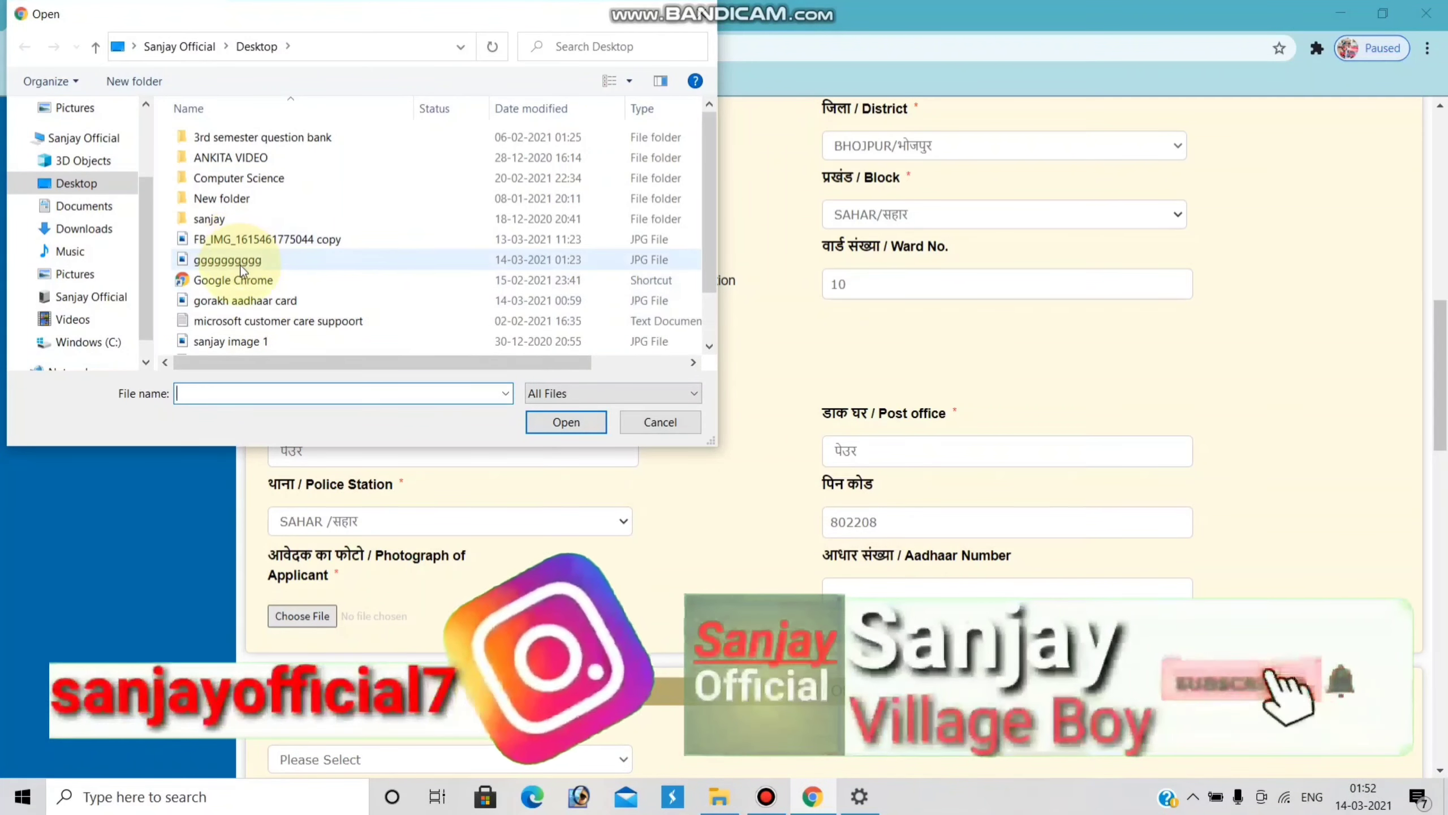
double_click(244, 260)
scroll(456, 507, "down", 8)
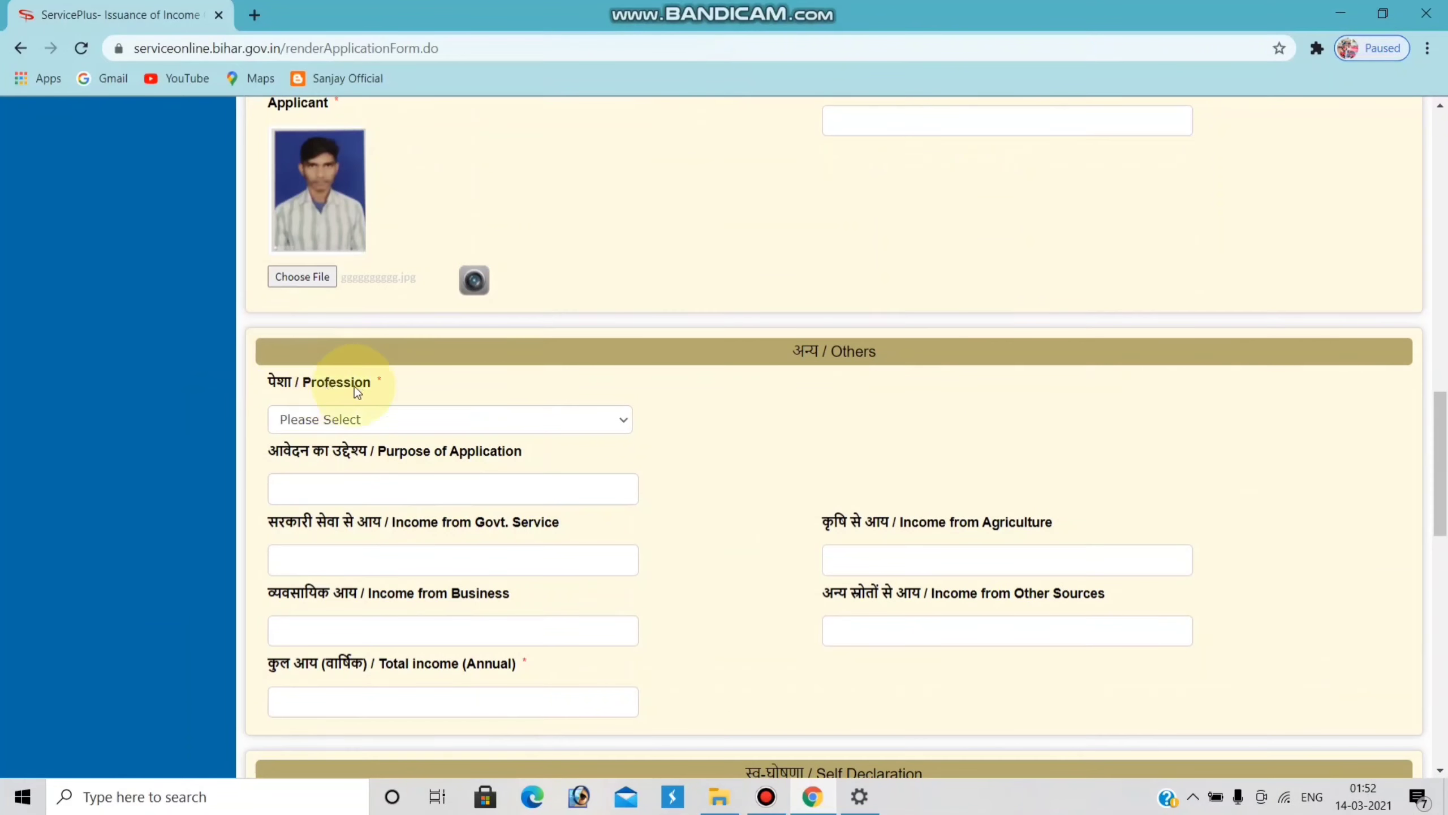
- Set the profession to Student and the purpose to 'aay praman pratra'
left_click(622, 419)
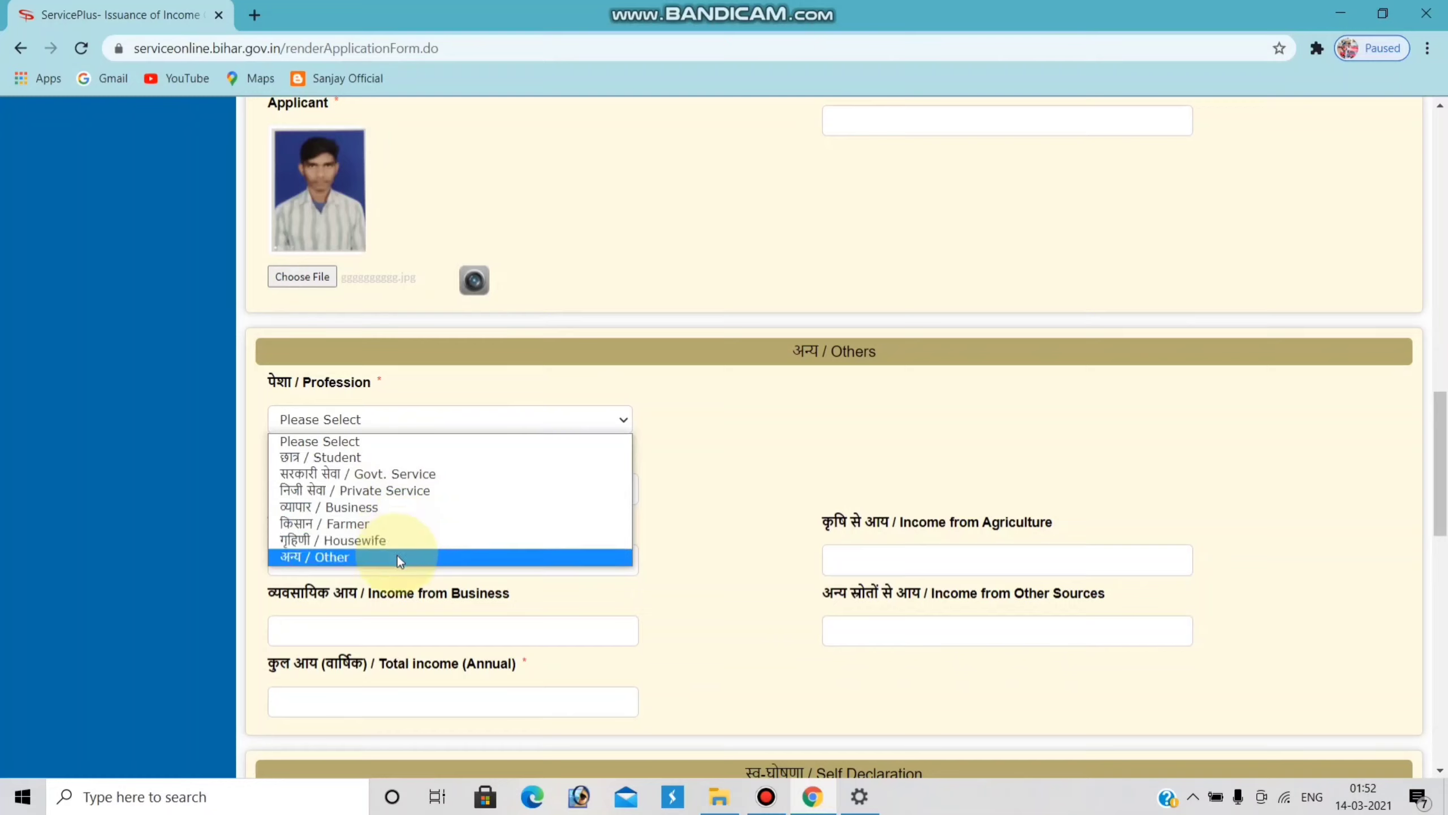
left_click(371, 457)
left_click(376, 487)
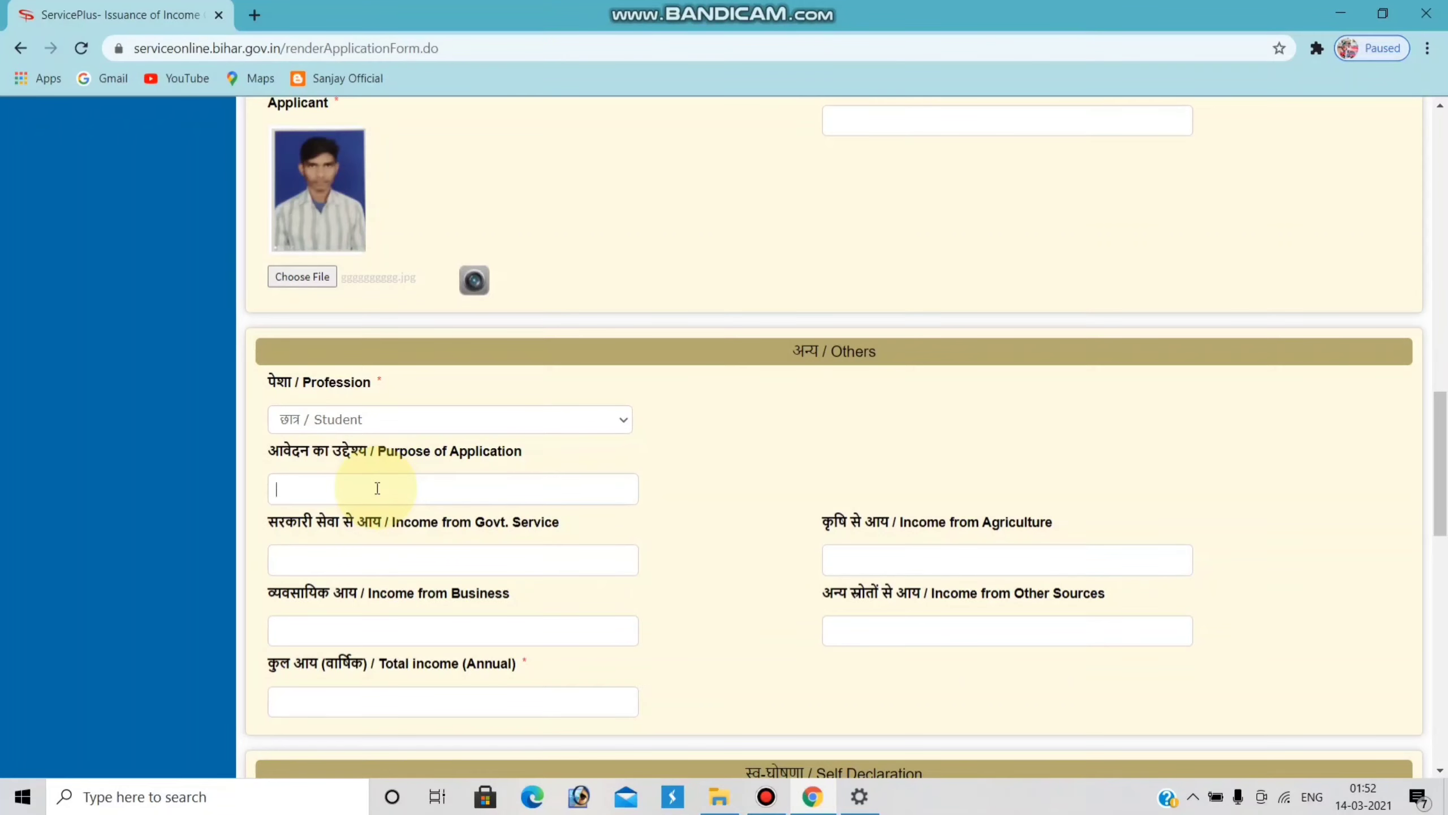
scroll(354, 484, "up", 15)
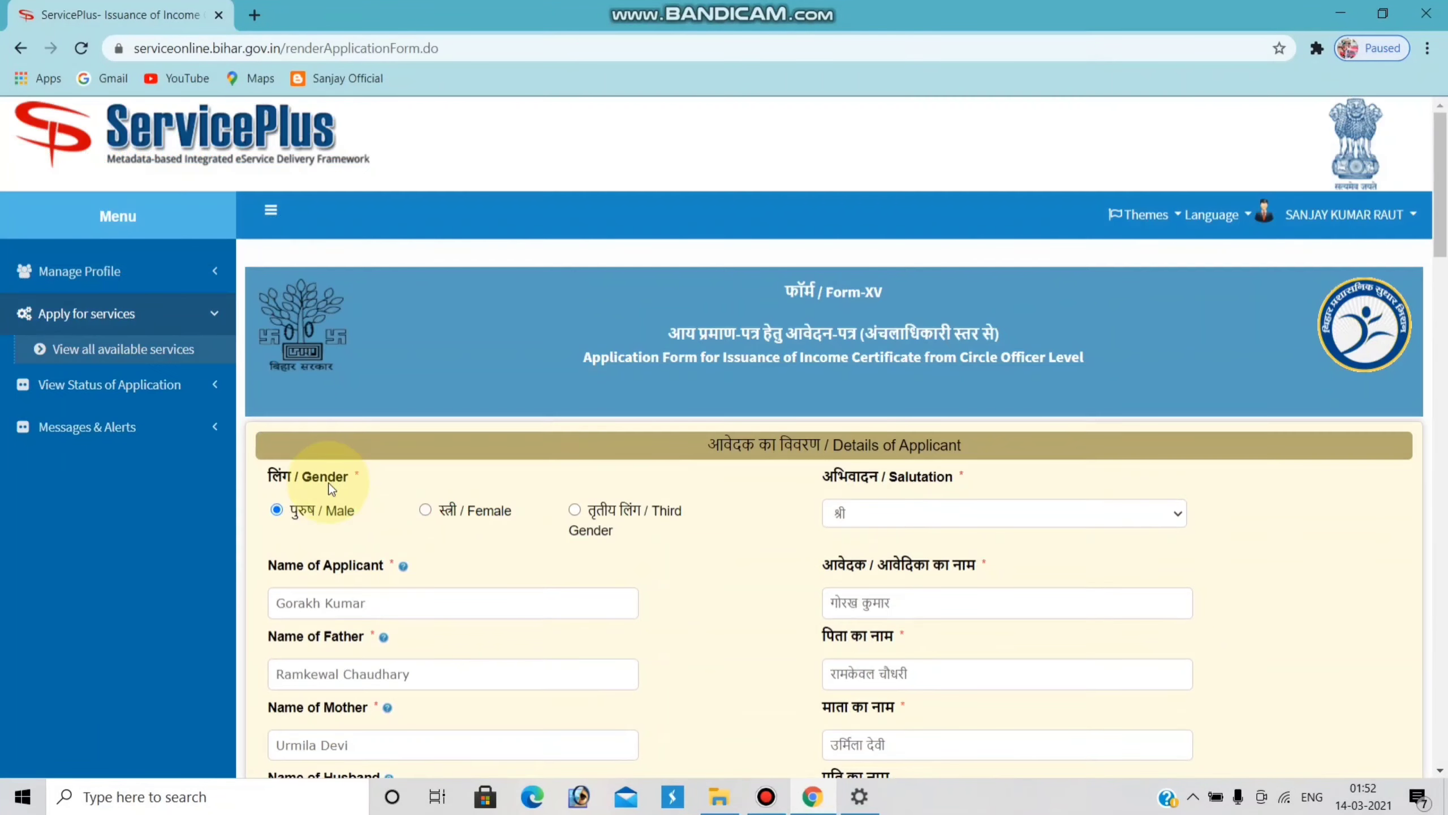
scroll(331, 488, "down", 15)
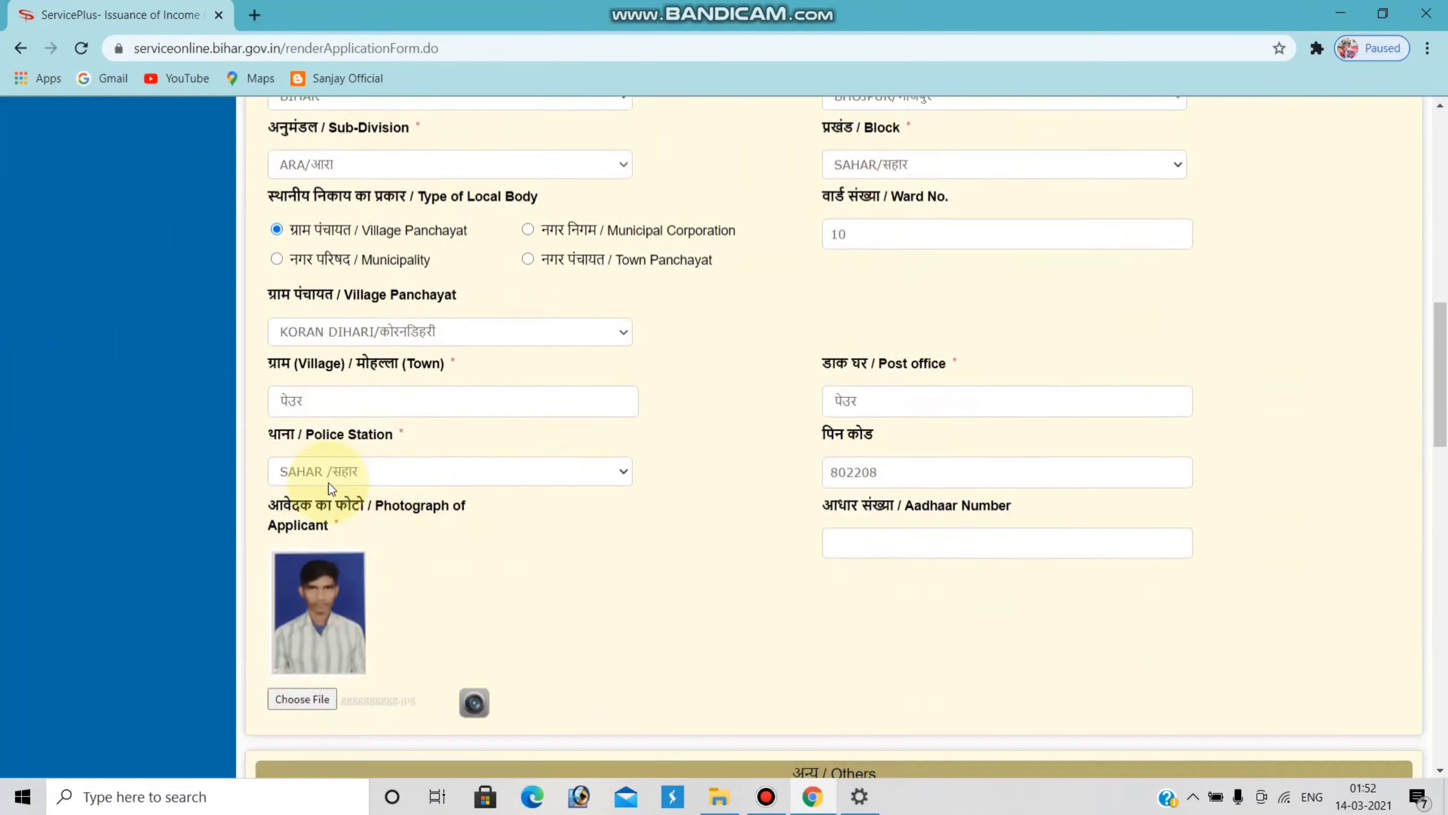
left_click(312, 491)
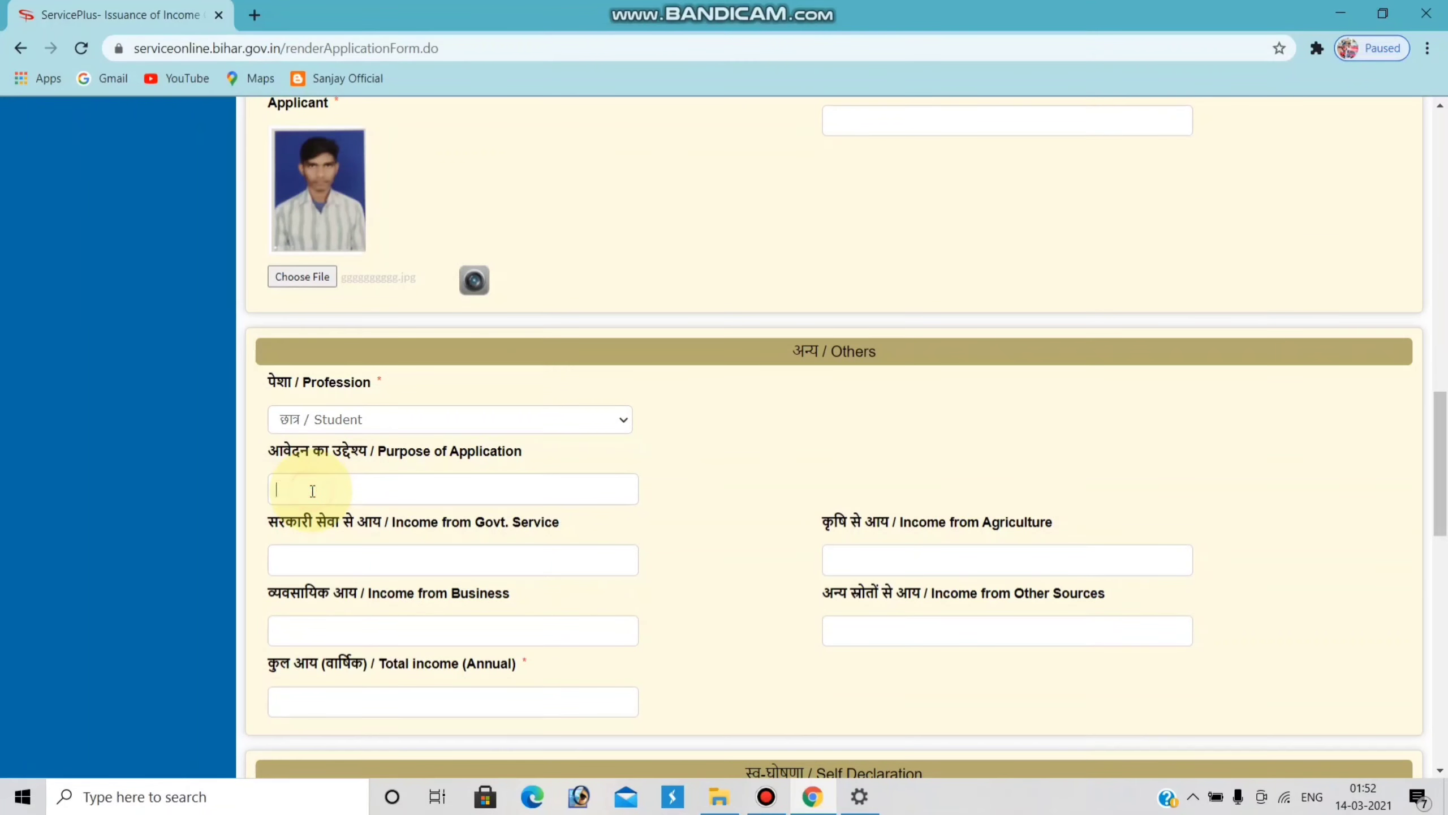
type("aay praman pratra")
- Enter incomes: 00 government service, 20000 business, 50000 agriculture, 10000 other sources
left_click(342, 559)
type("00")
left_click(381, 643)
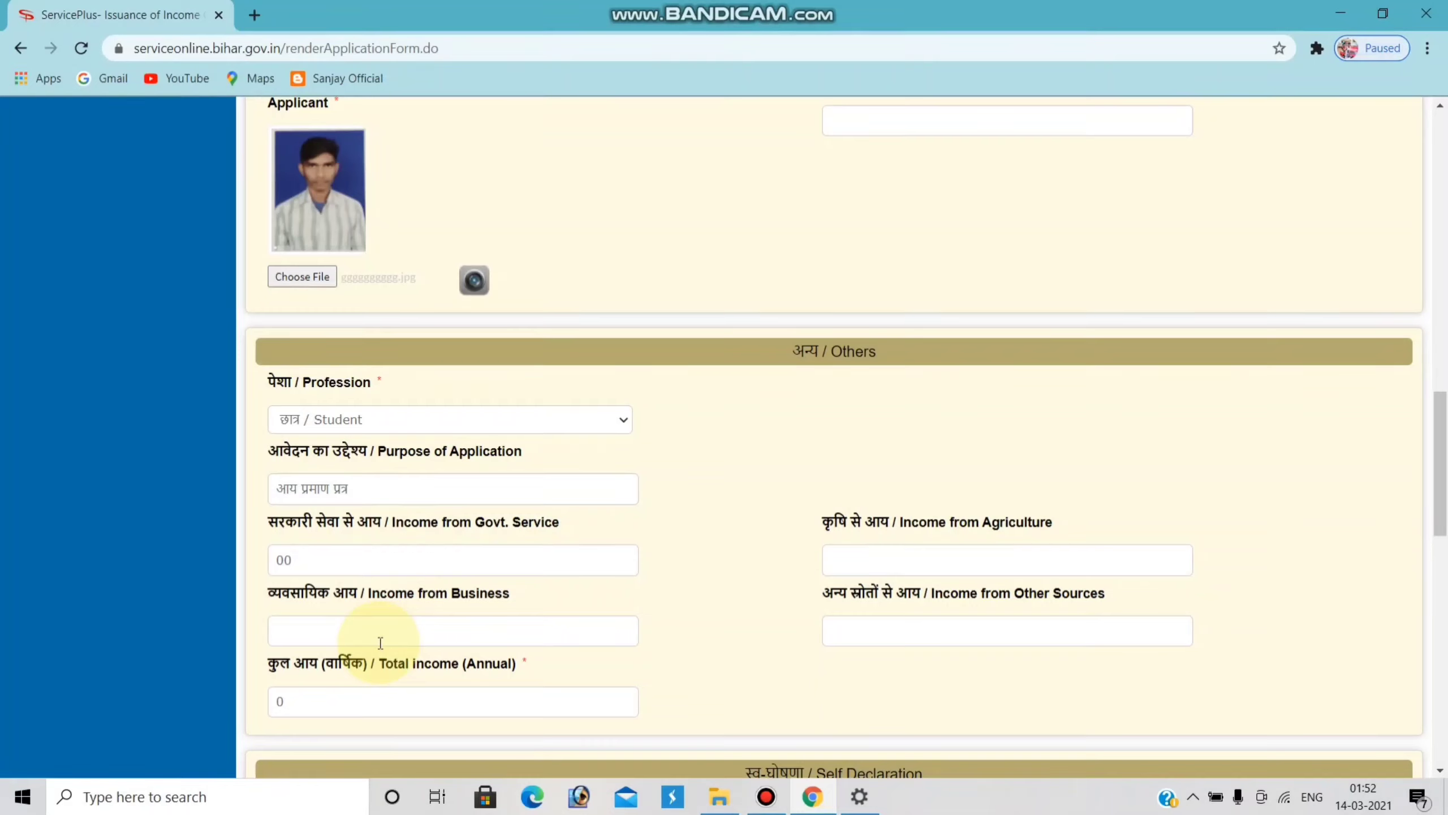
type("20000")
left_click(898, 557)
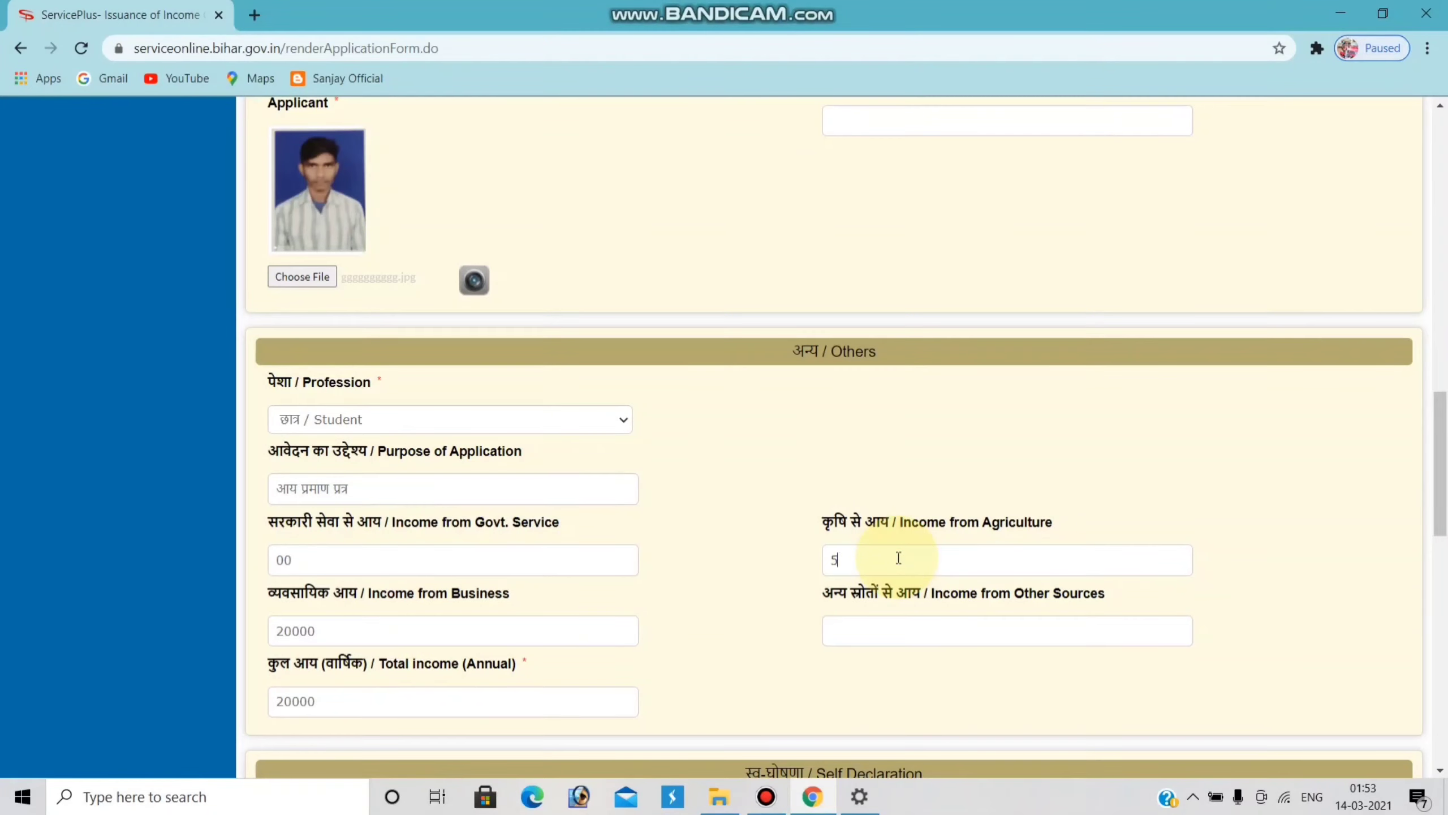
type("50000")
scroll(898, 557, "down", 3)
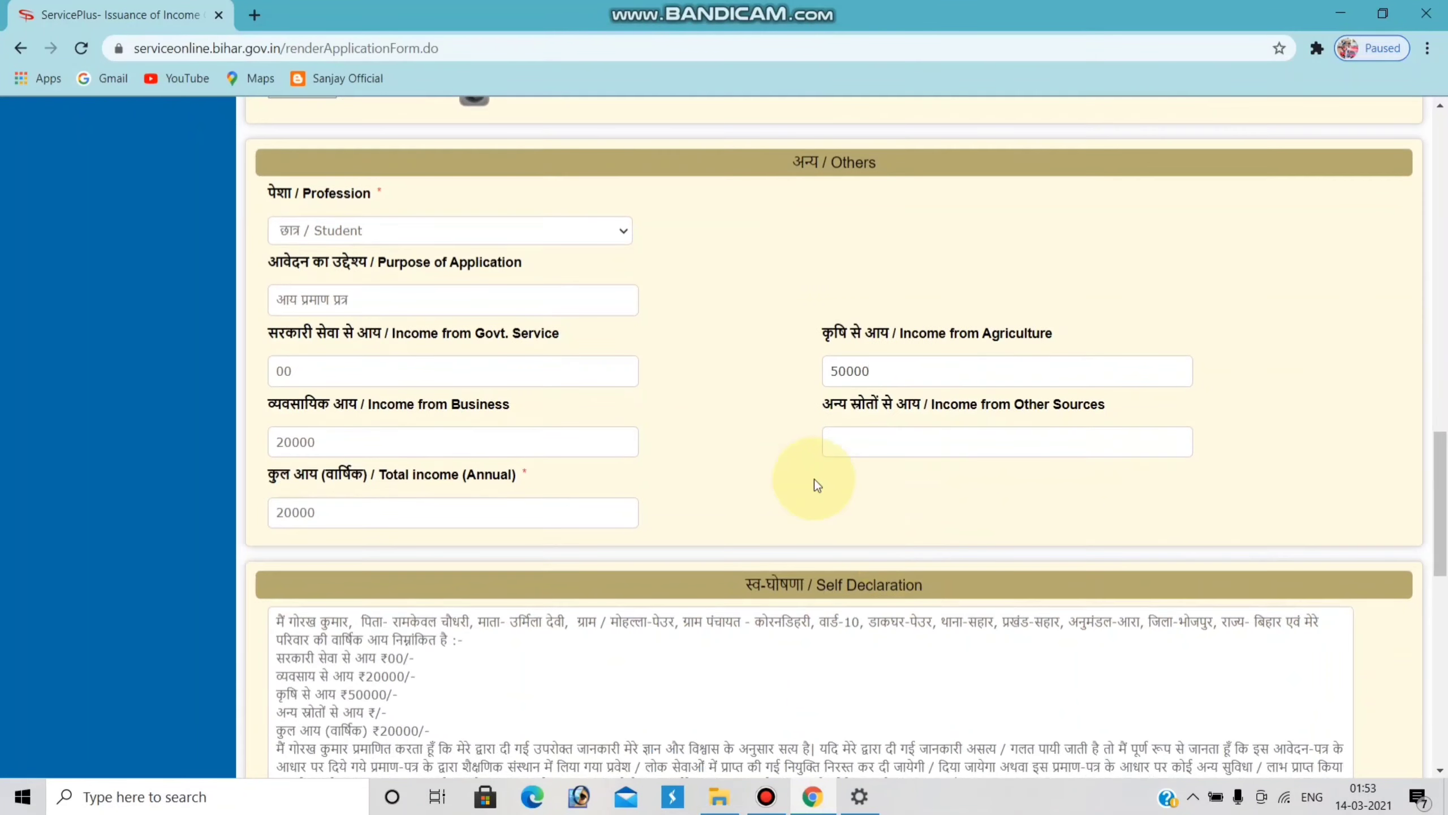
left_click(923, 441)
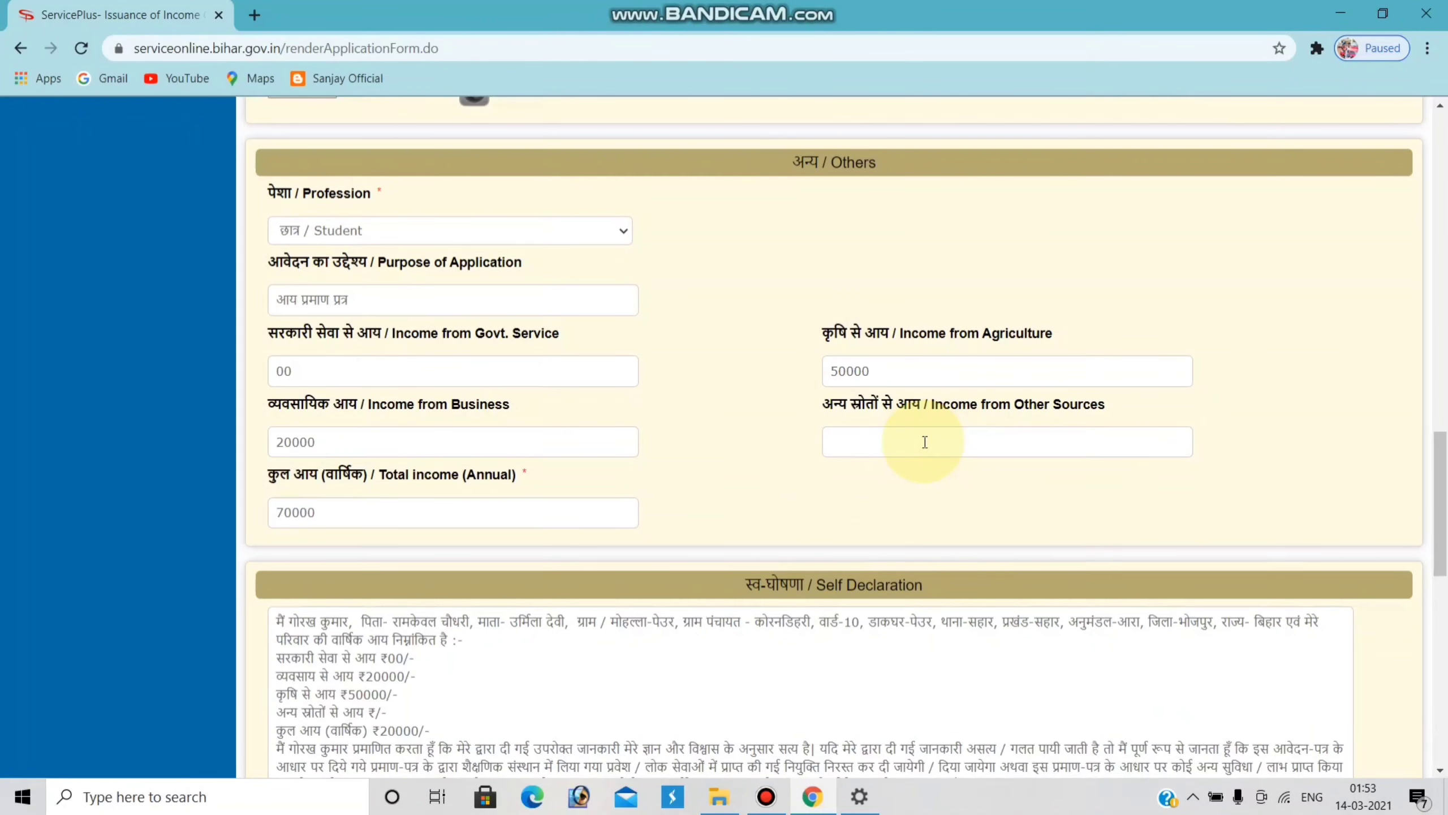
type("10000")
- Confirm the 10000 other-sources income so the total becomes 80000, then start word verification
left_click(882, 476)
scroll(802, 446, "down", 2)
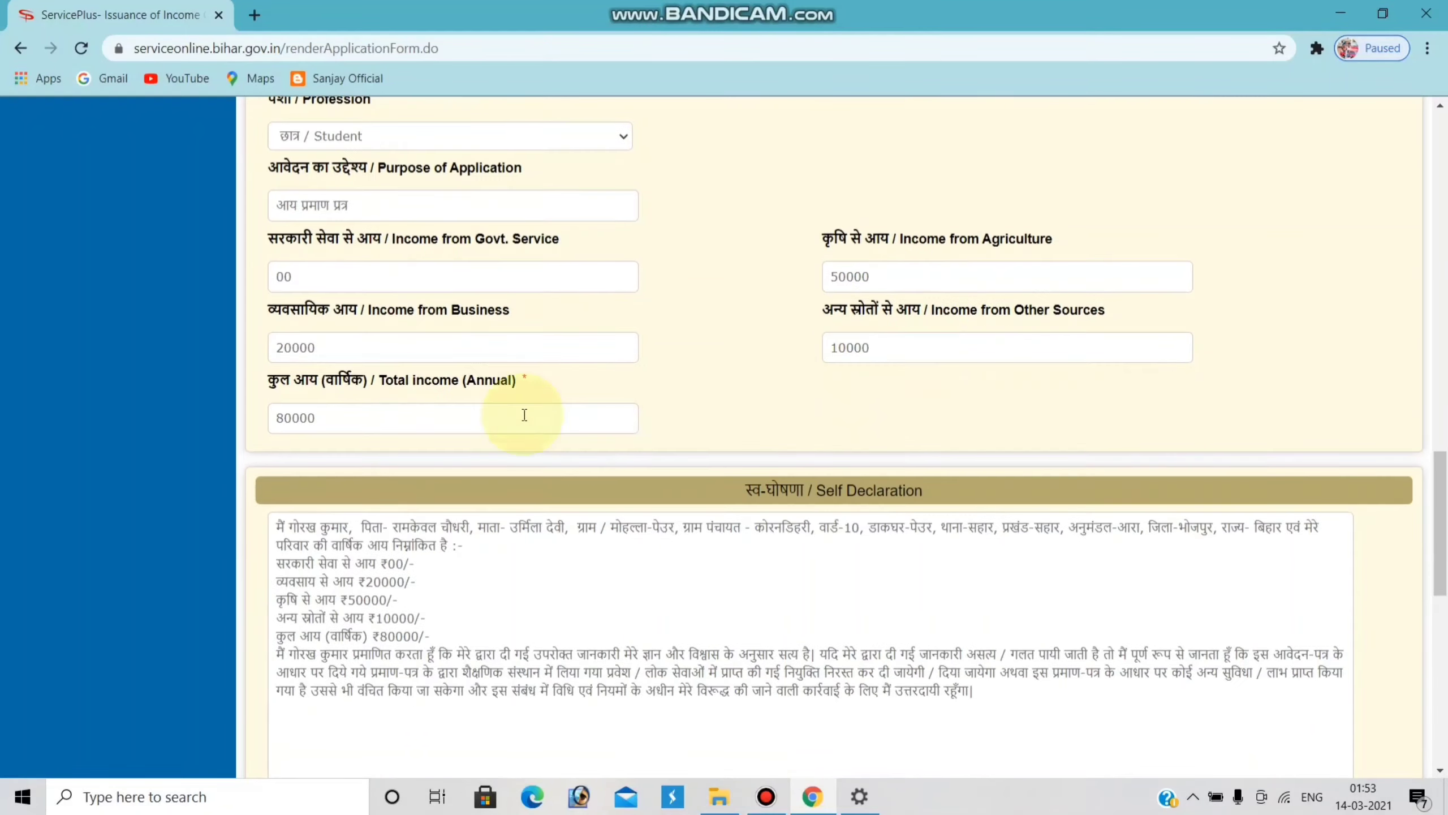
scroll(856, 384, "up", 2)
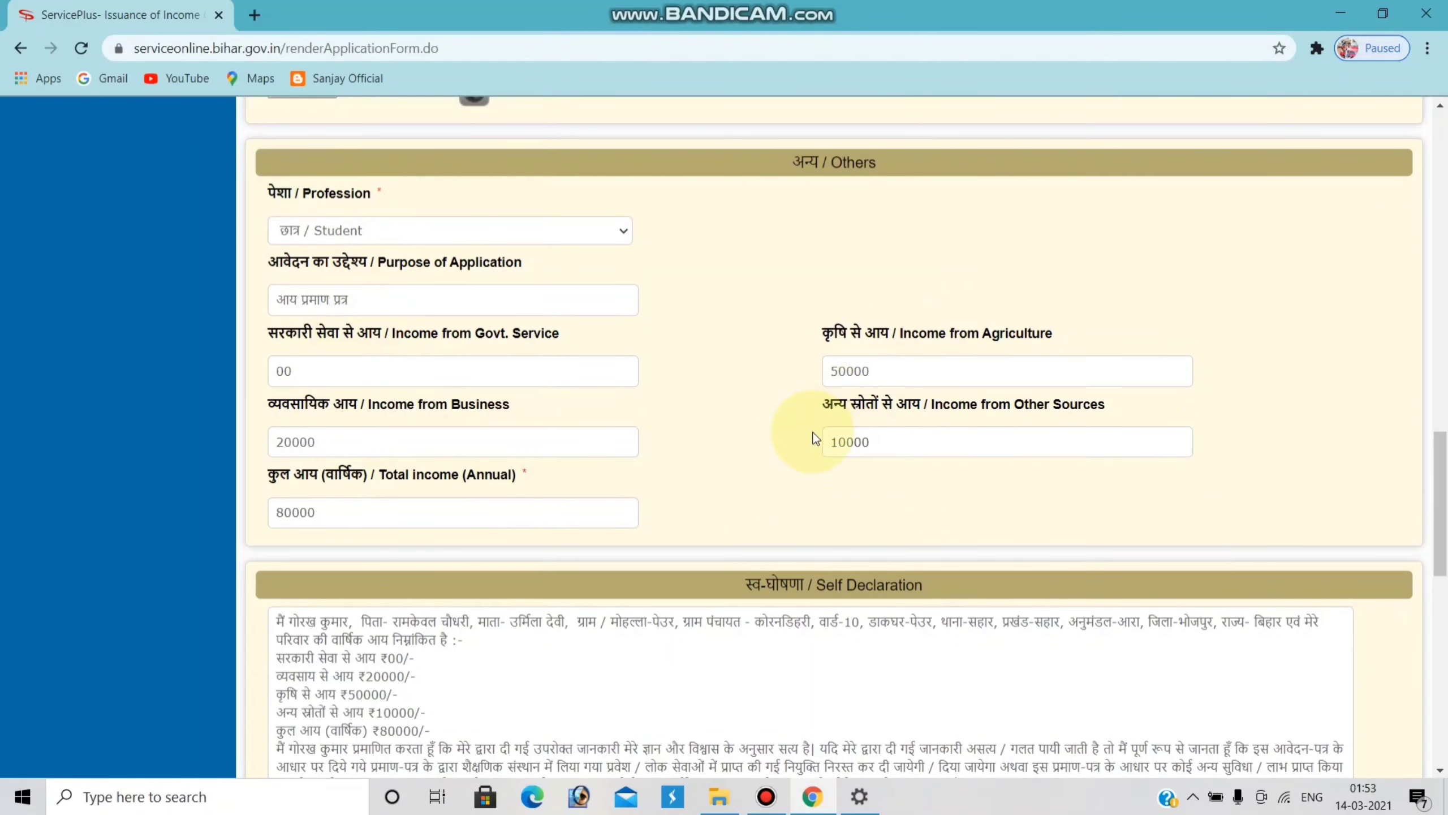
scroll(814, 443, "down", 7)
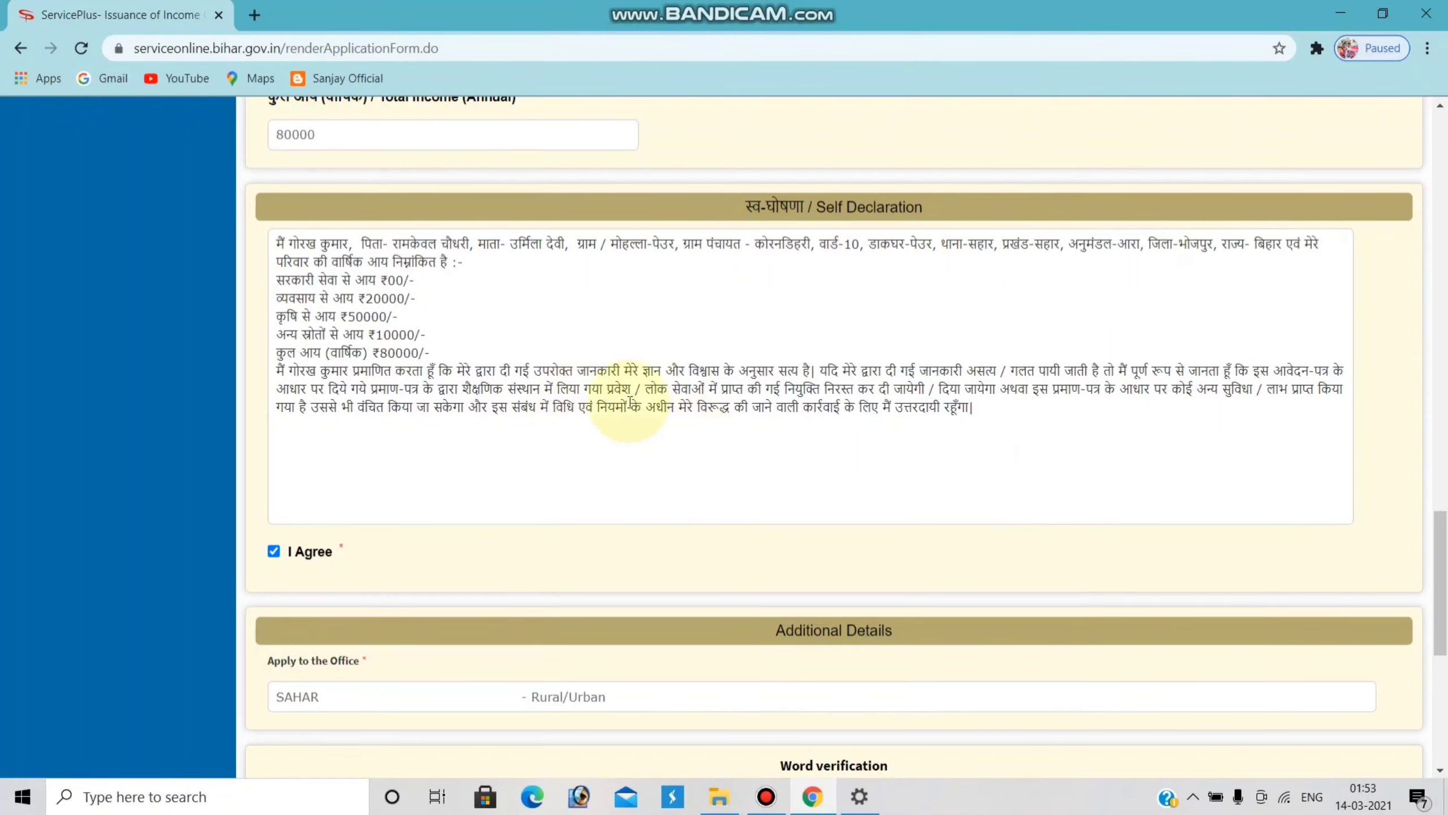
scroll(743, 414, "down", 7)
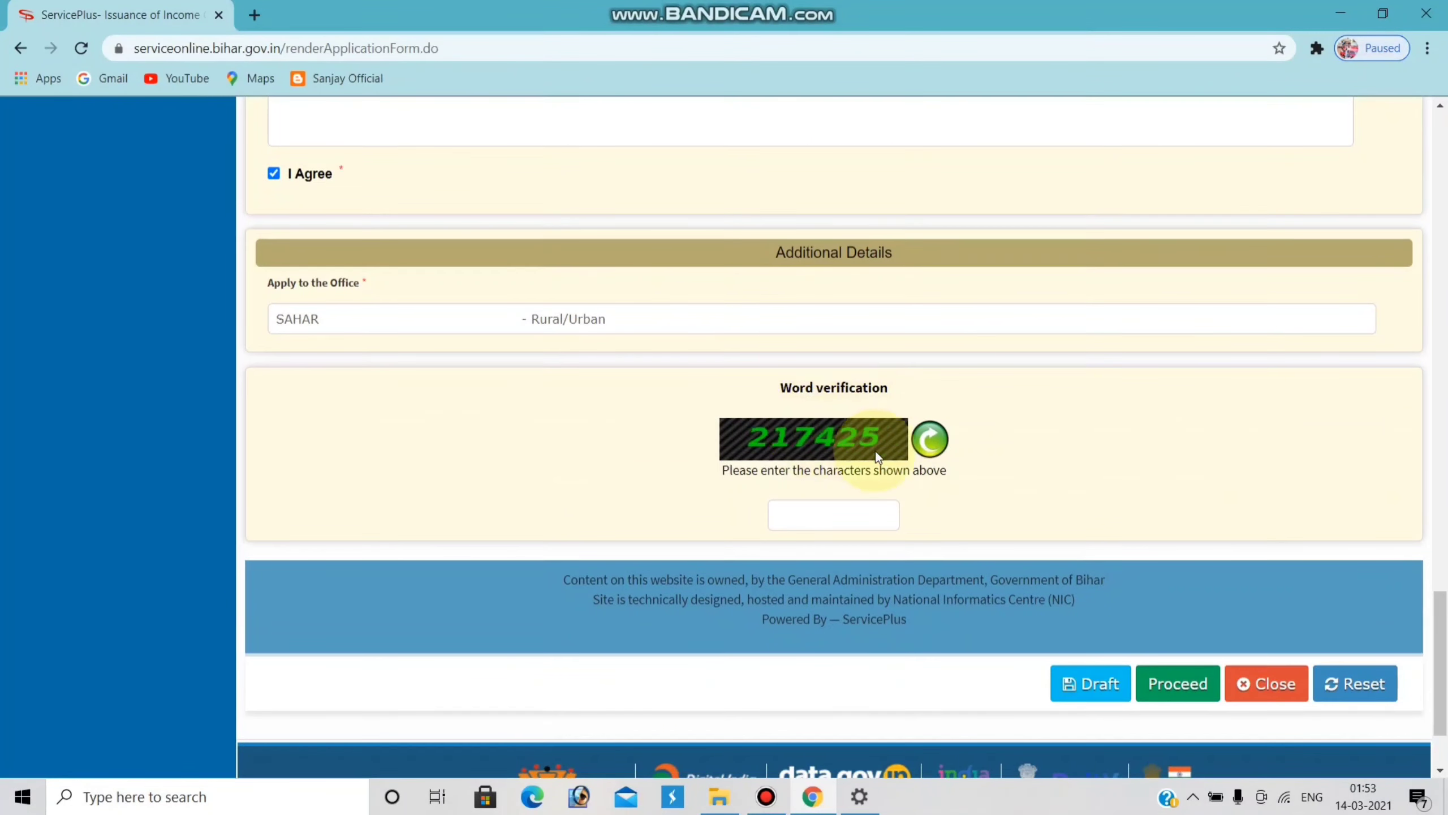
left_click(838, 518)
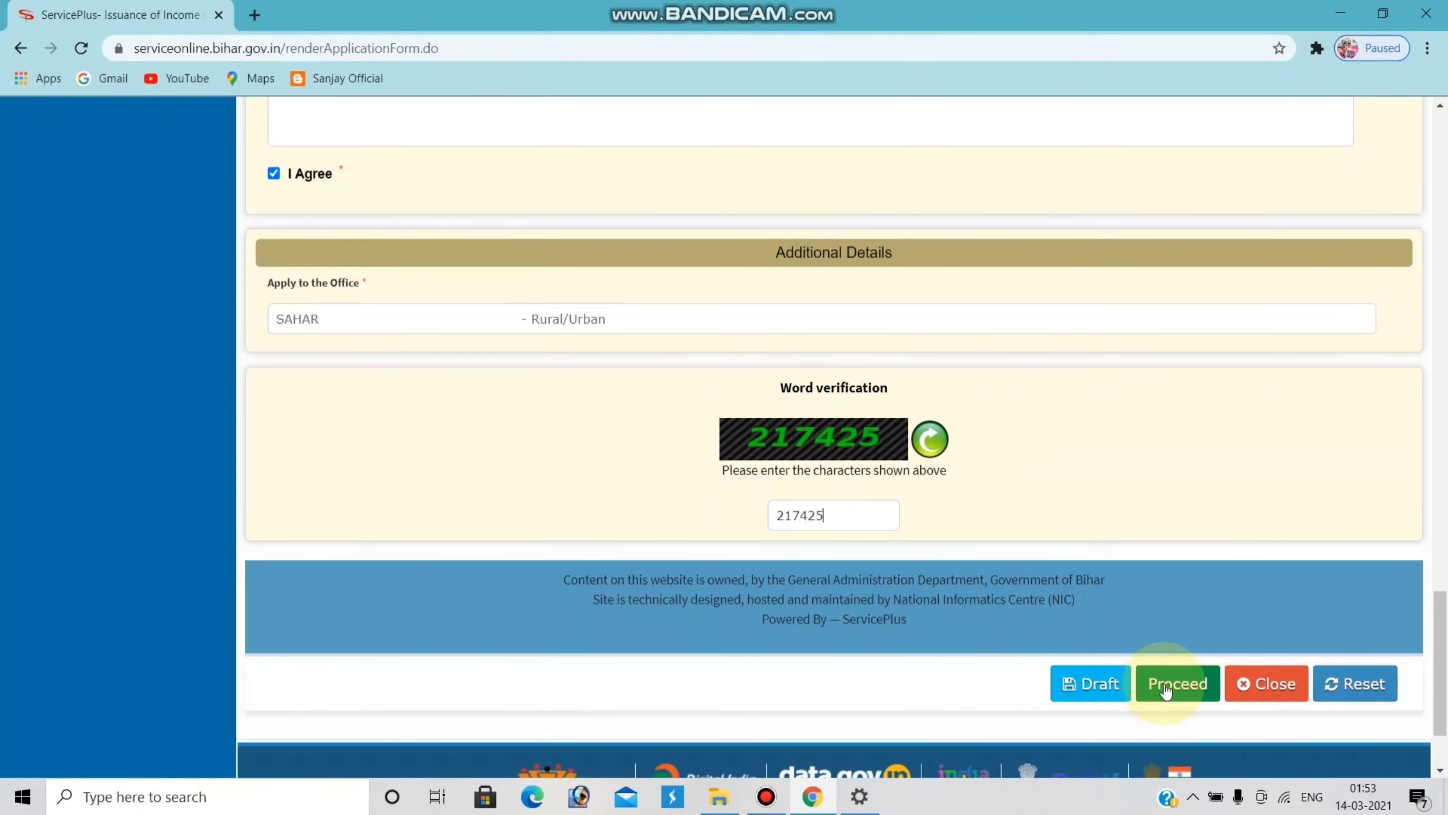
scroll(971, 490, "up", 15)
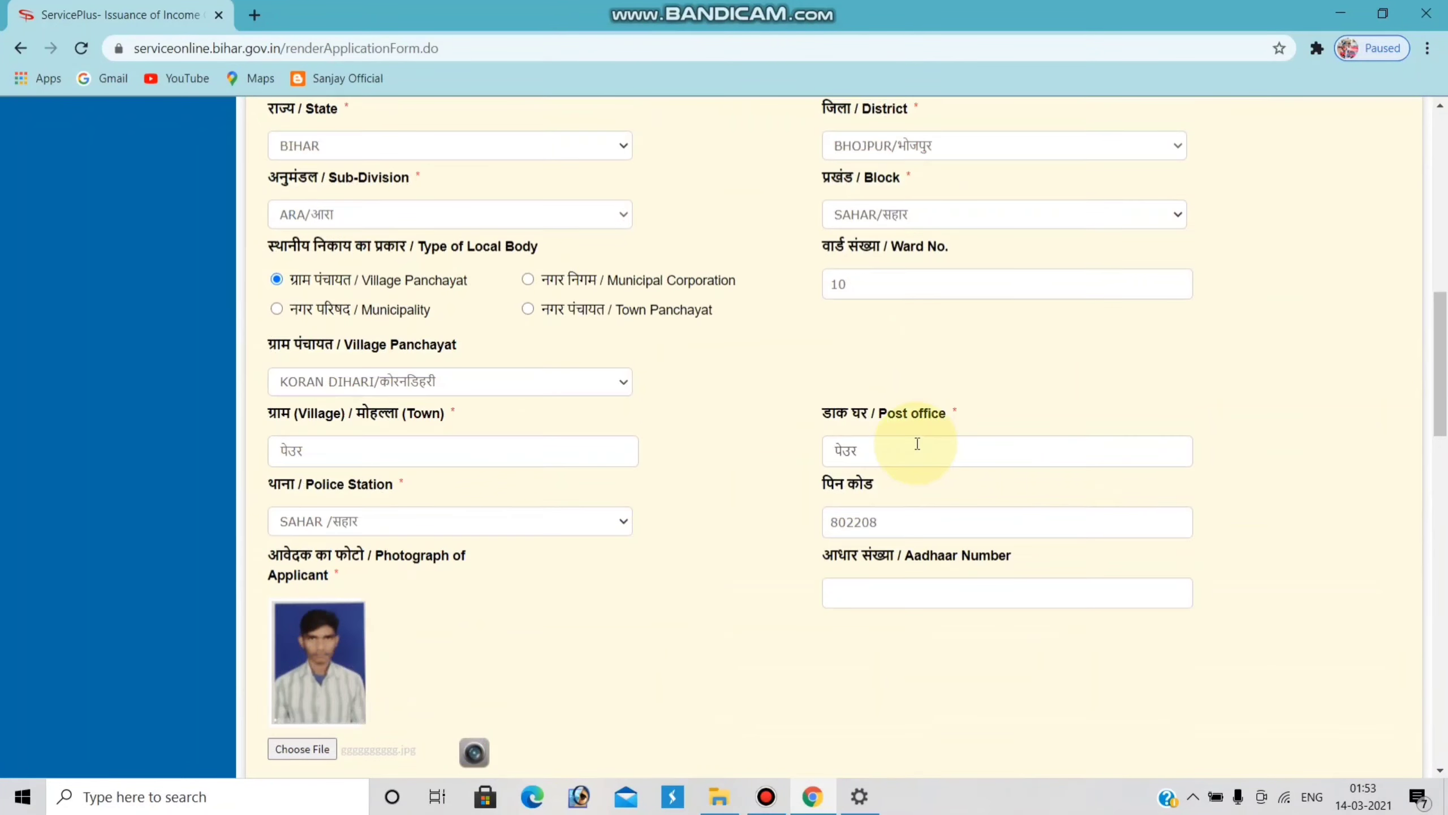
scroll(916, 444, "up", 10)
scroll(916, 444, "down", 3)
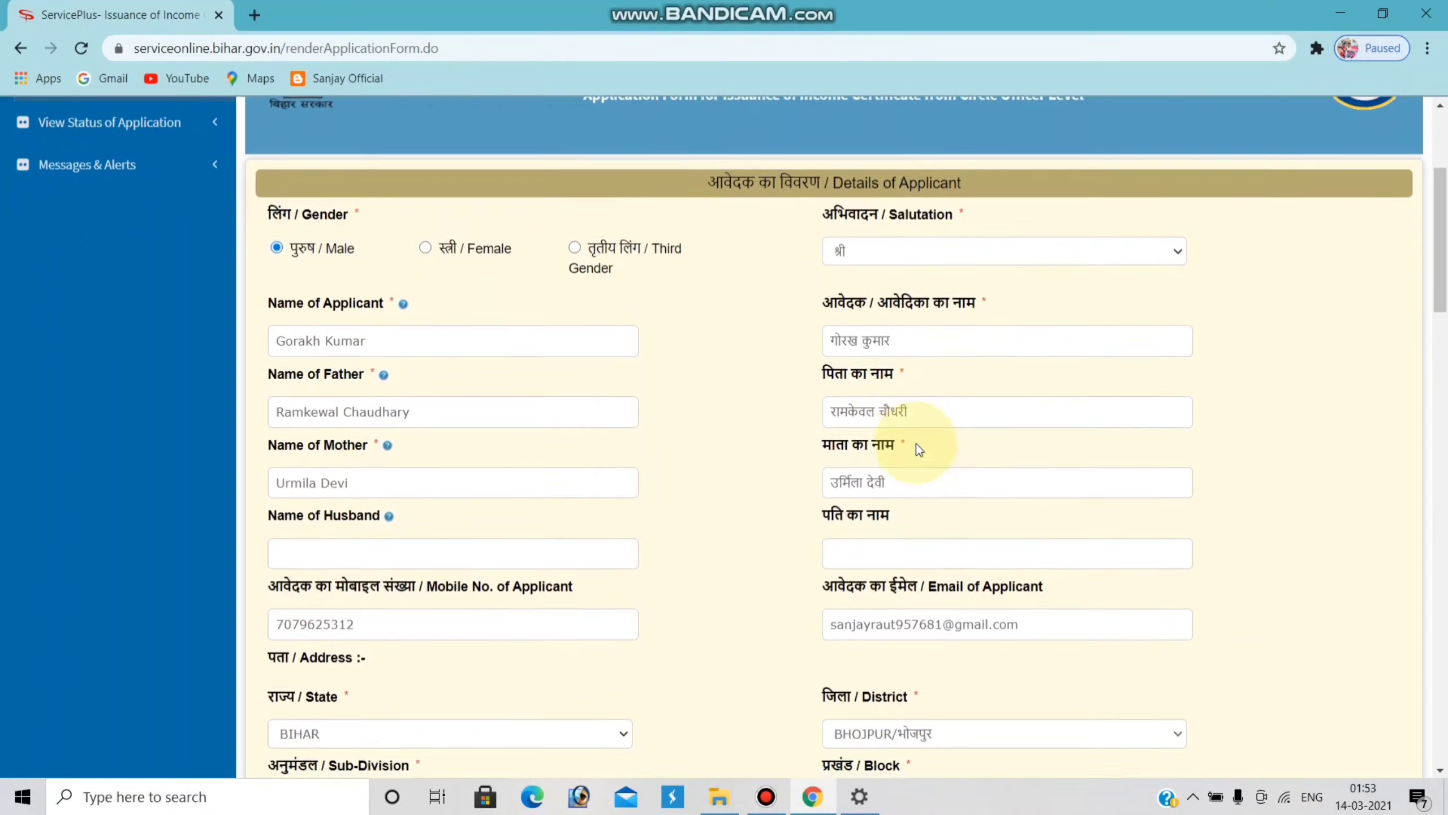
scroll(916, 444, "up", 2)
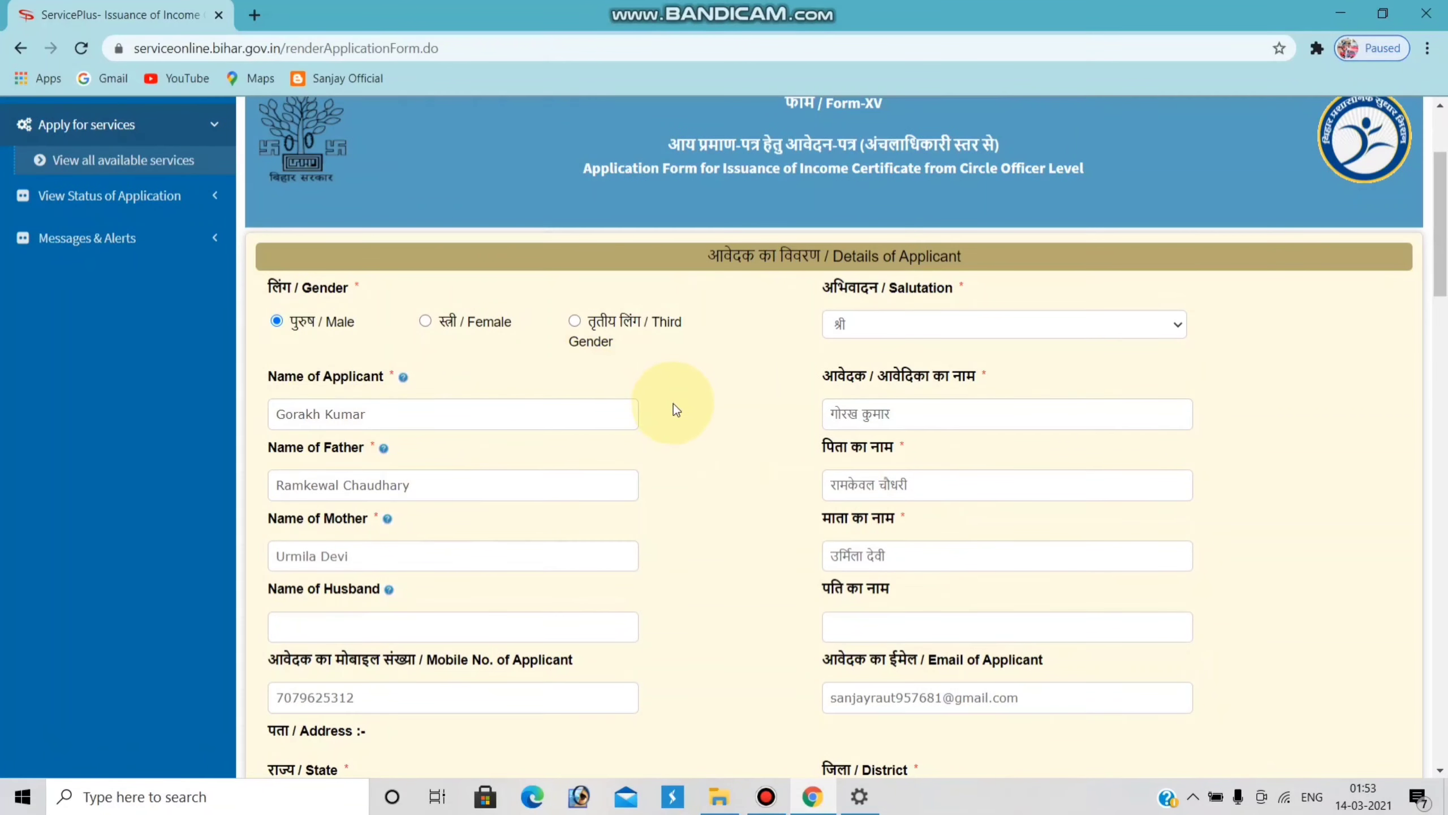
scroll(673, 403, "down", 4)
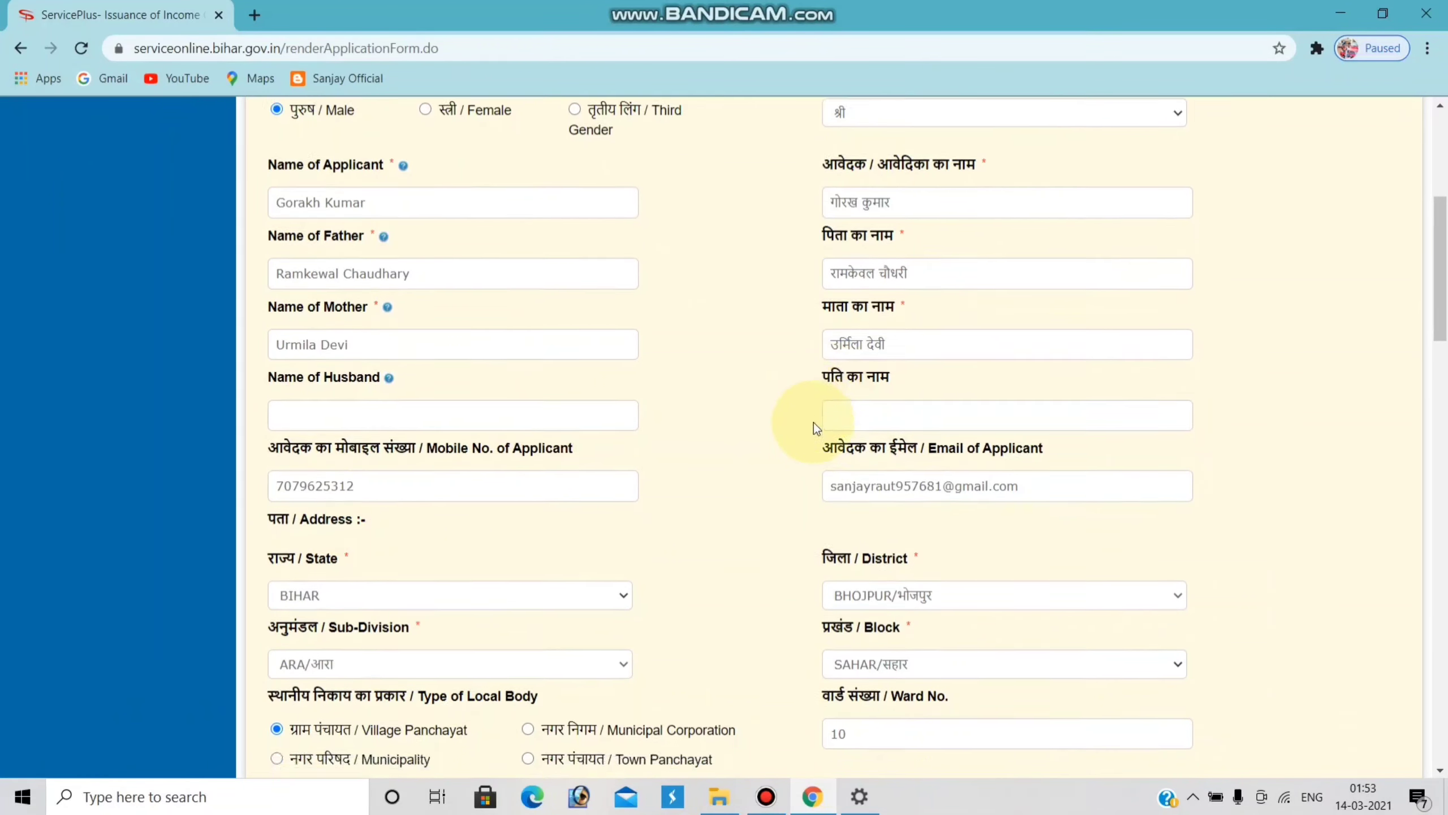
scroll(583, 445, "down", 1)
scroll(824, 396, "down", 10)
scroll(805, 398, "down", 7)
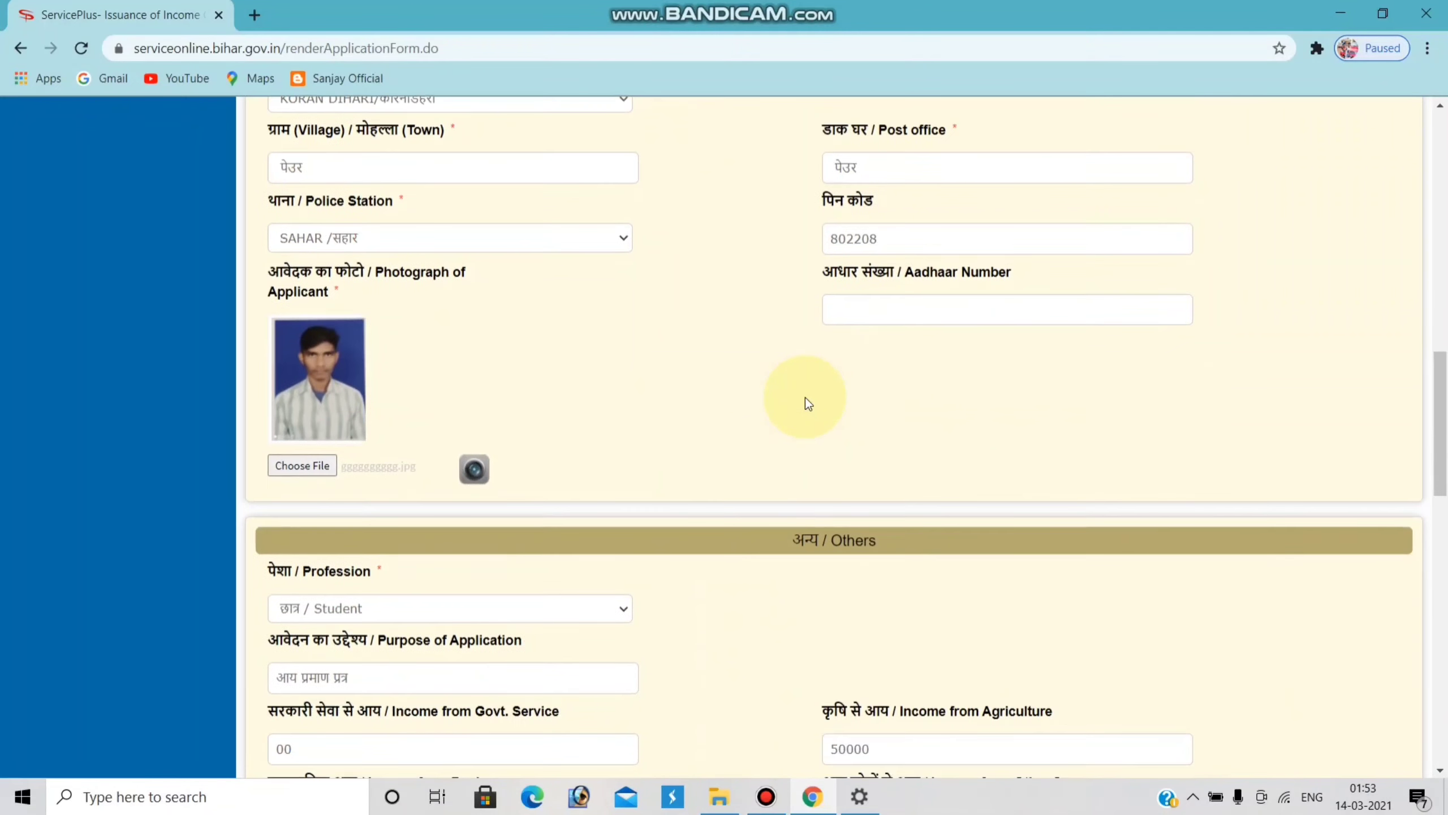
scroll(805, 398, "down", 10)
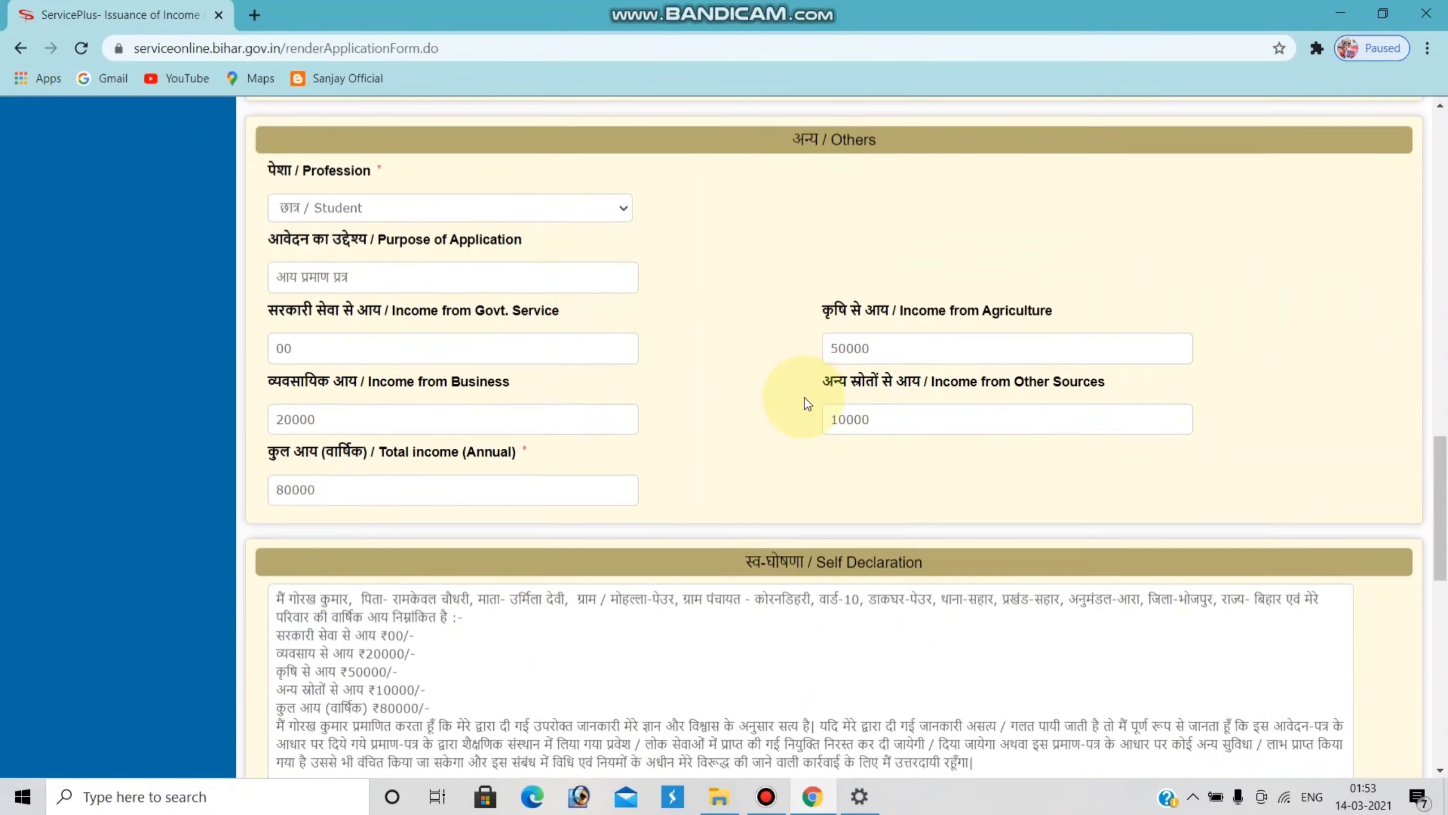
scroll(804, 398, "down", 6)
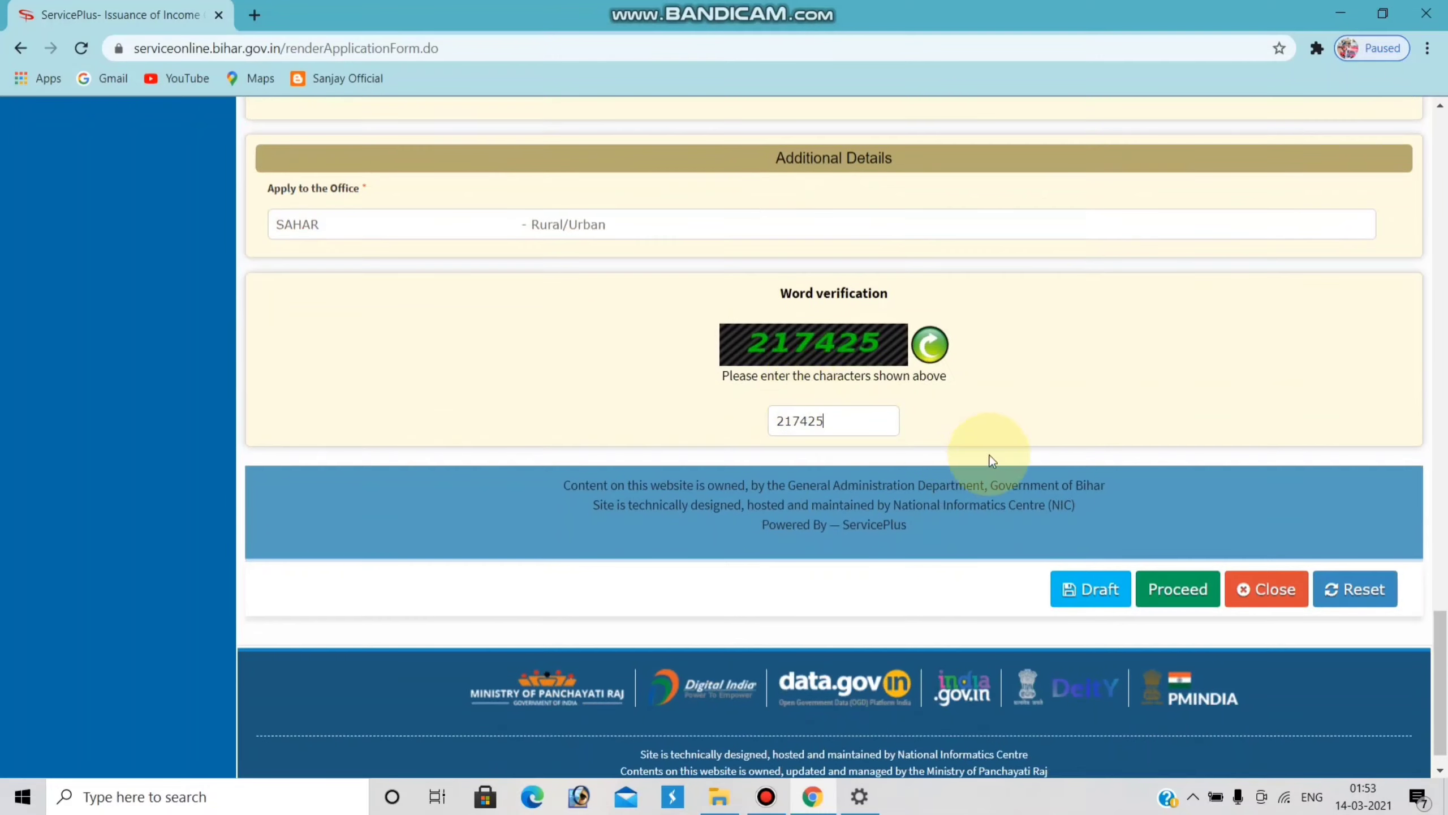
left_click(1168, 593)
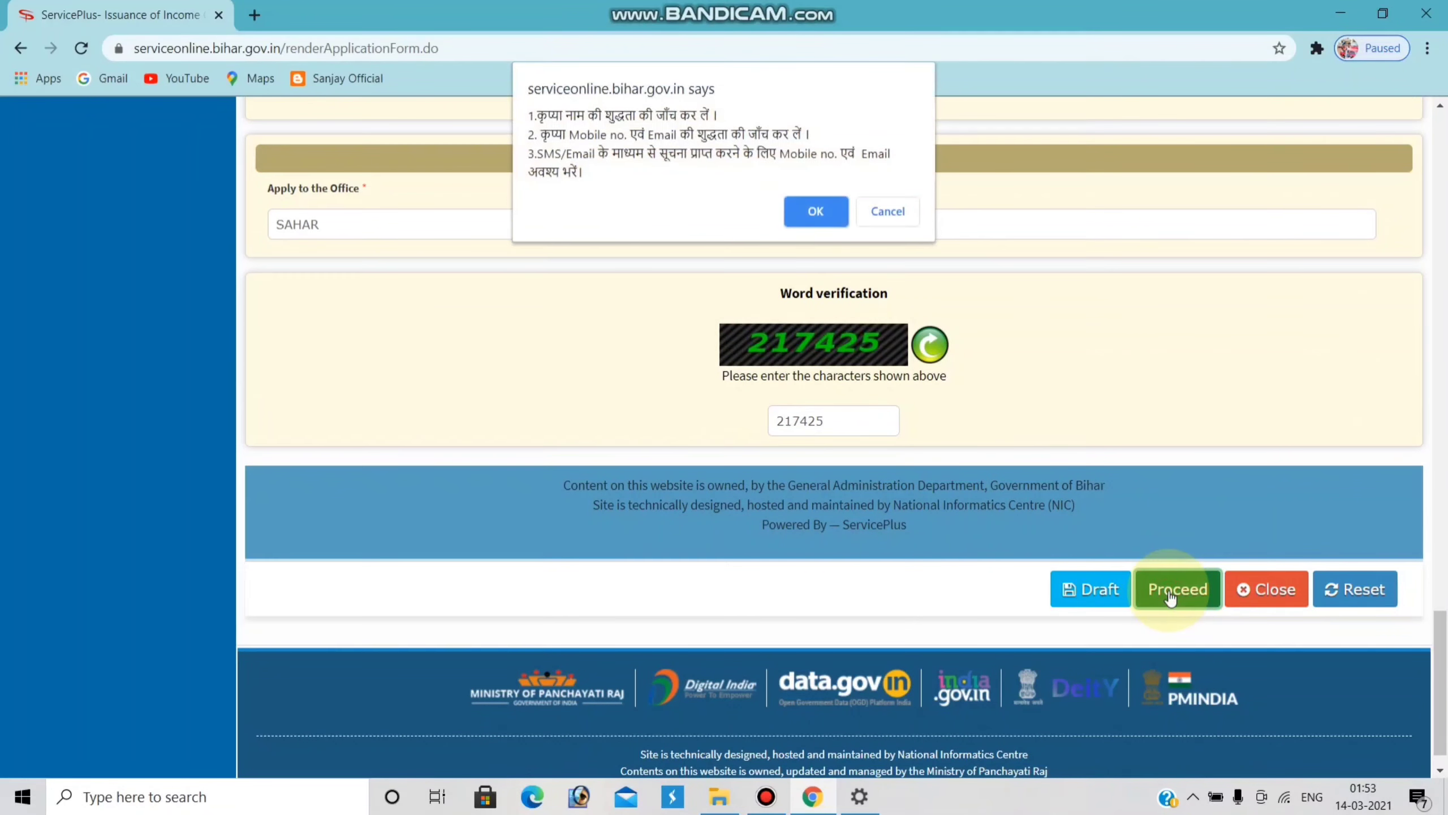
left_click(811, 206)
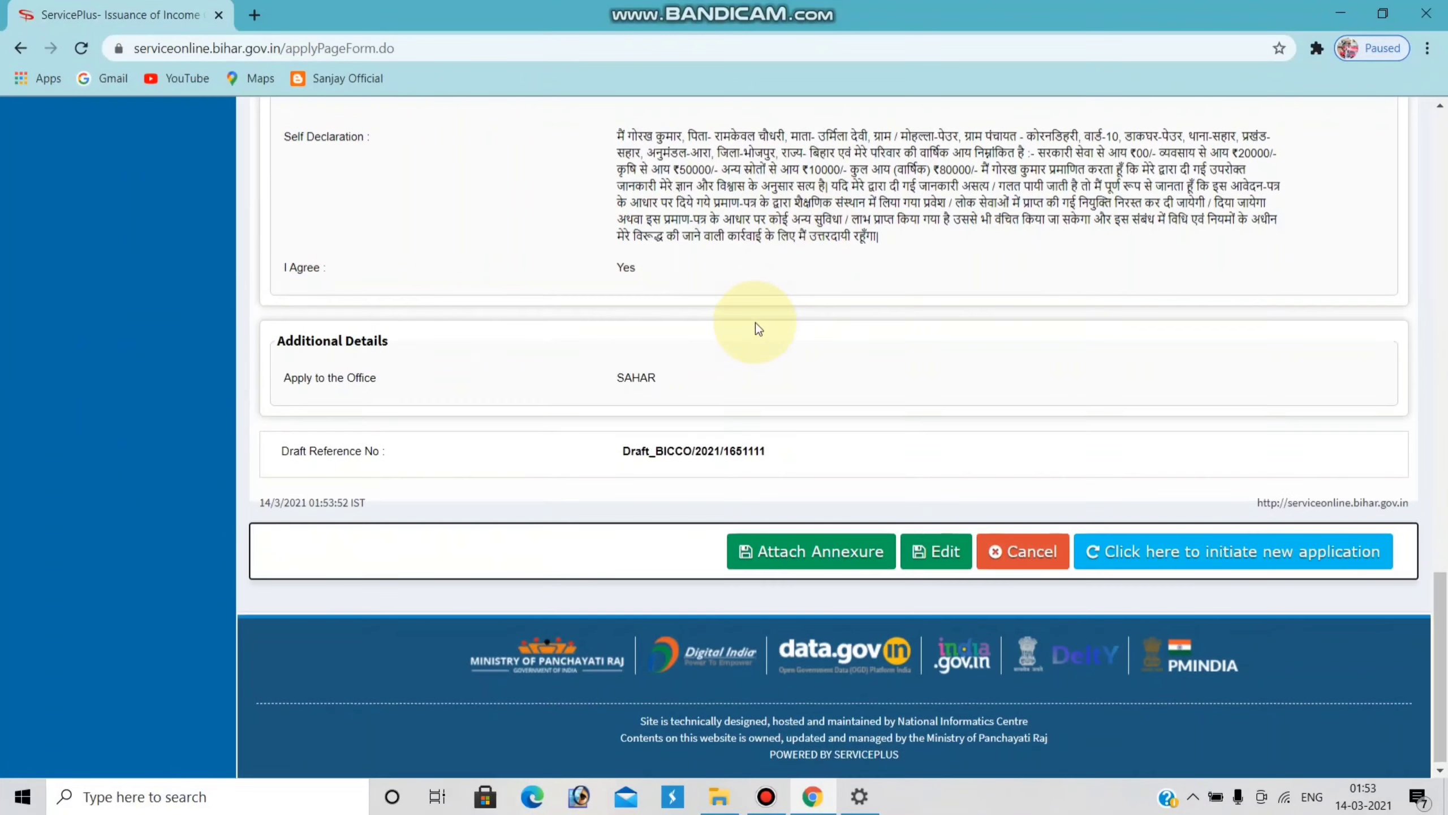
scroll(756, 323, "up", 10)
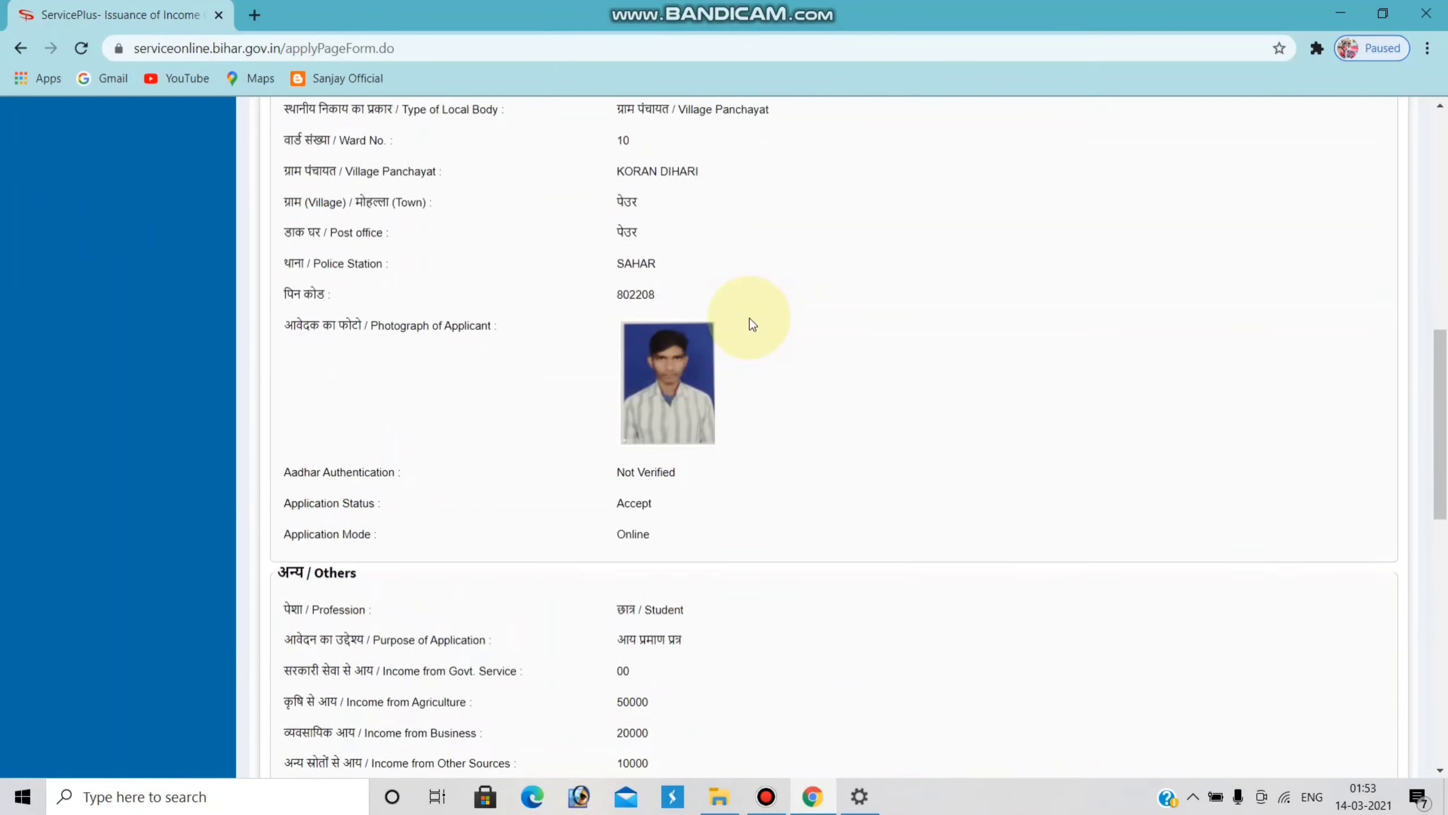
scroll(753, 323, "up", 10)
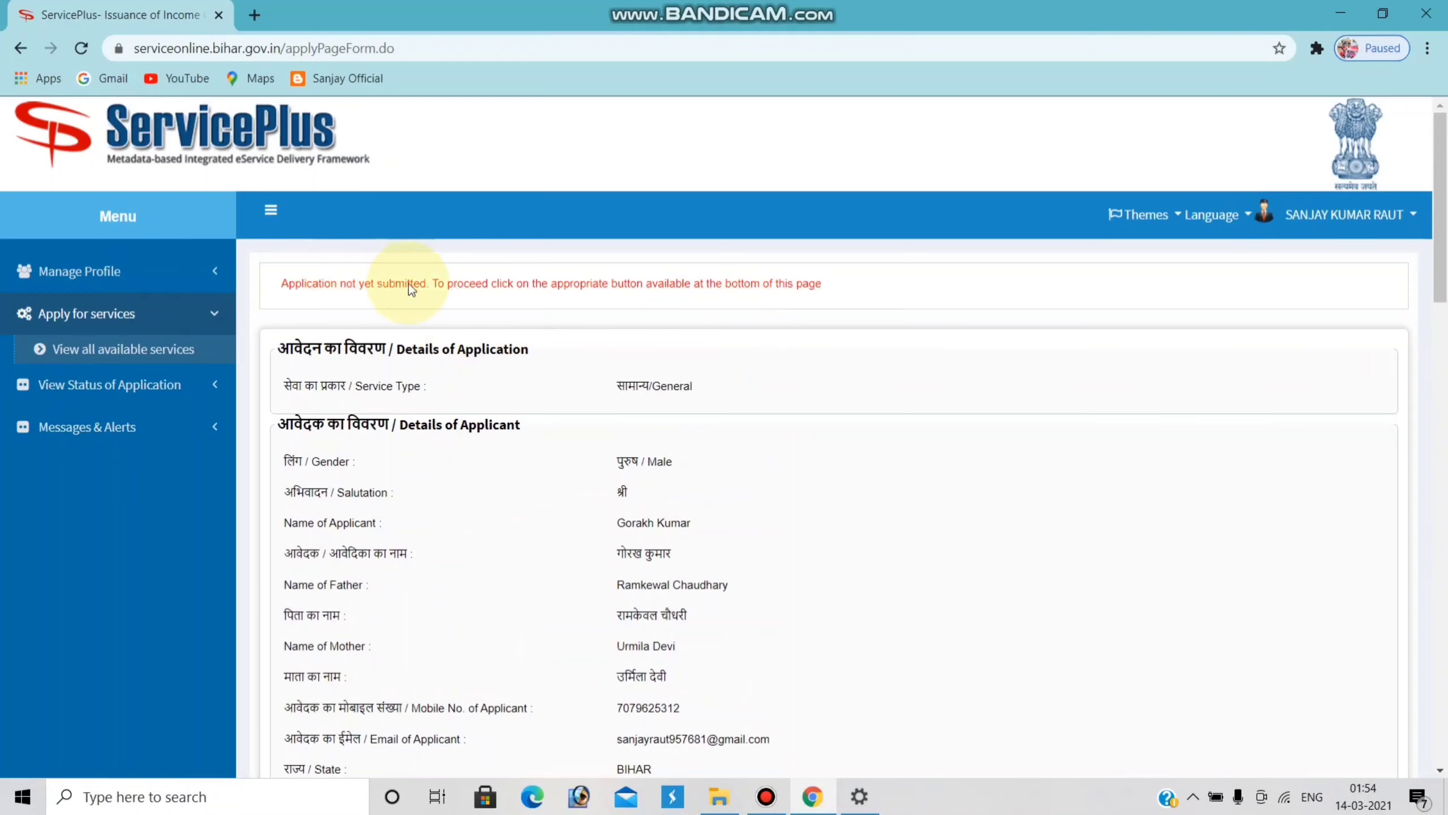
scroll(803, 291, "down", 10)
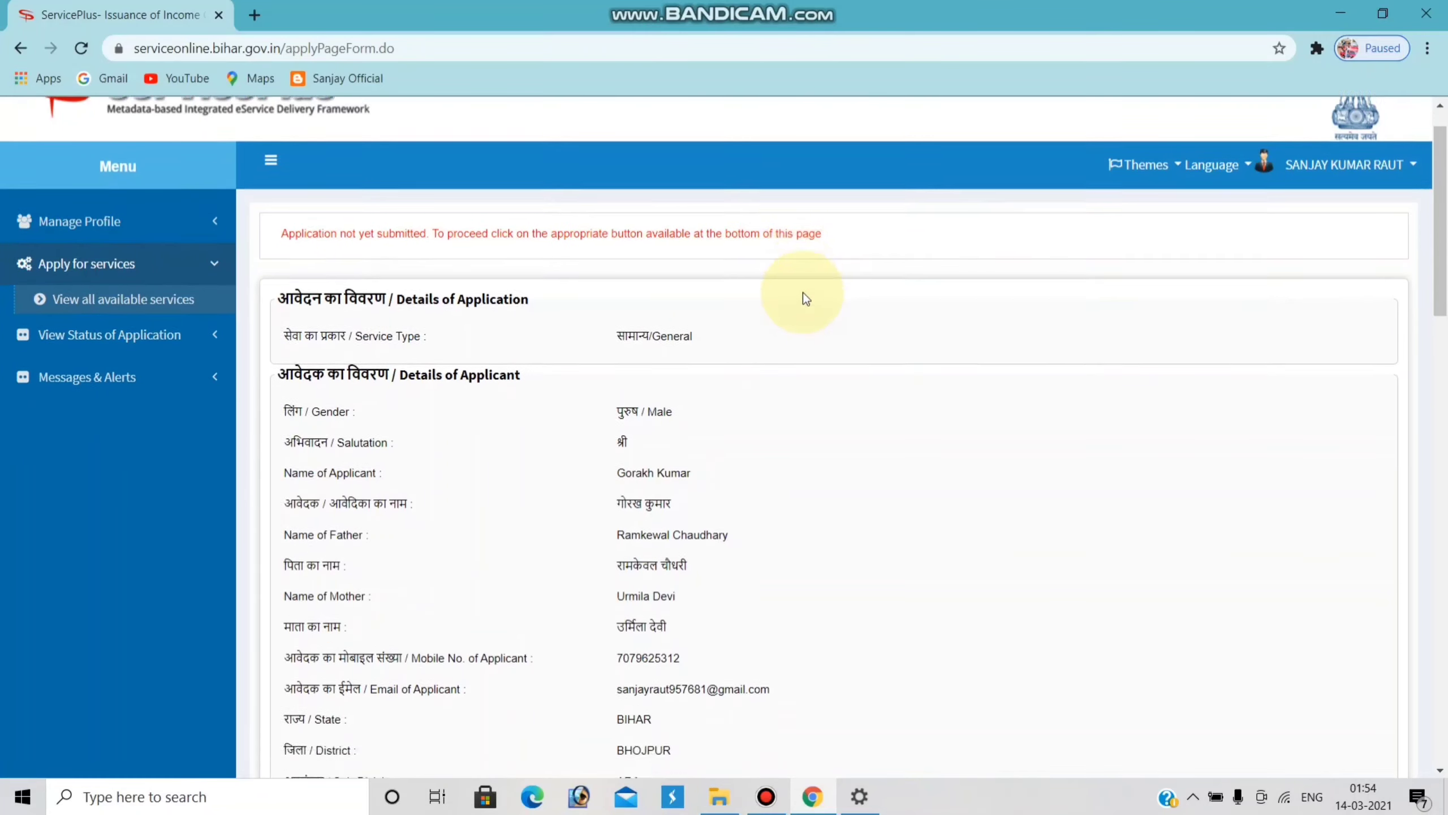
scroll(789, 302, "down", 8)
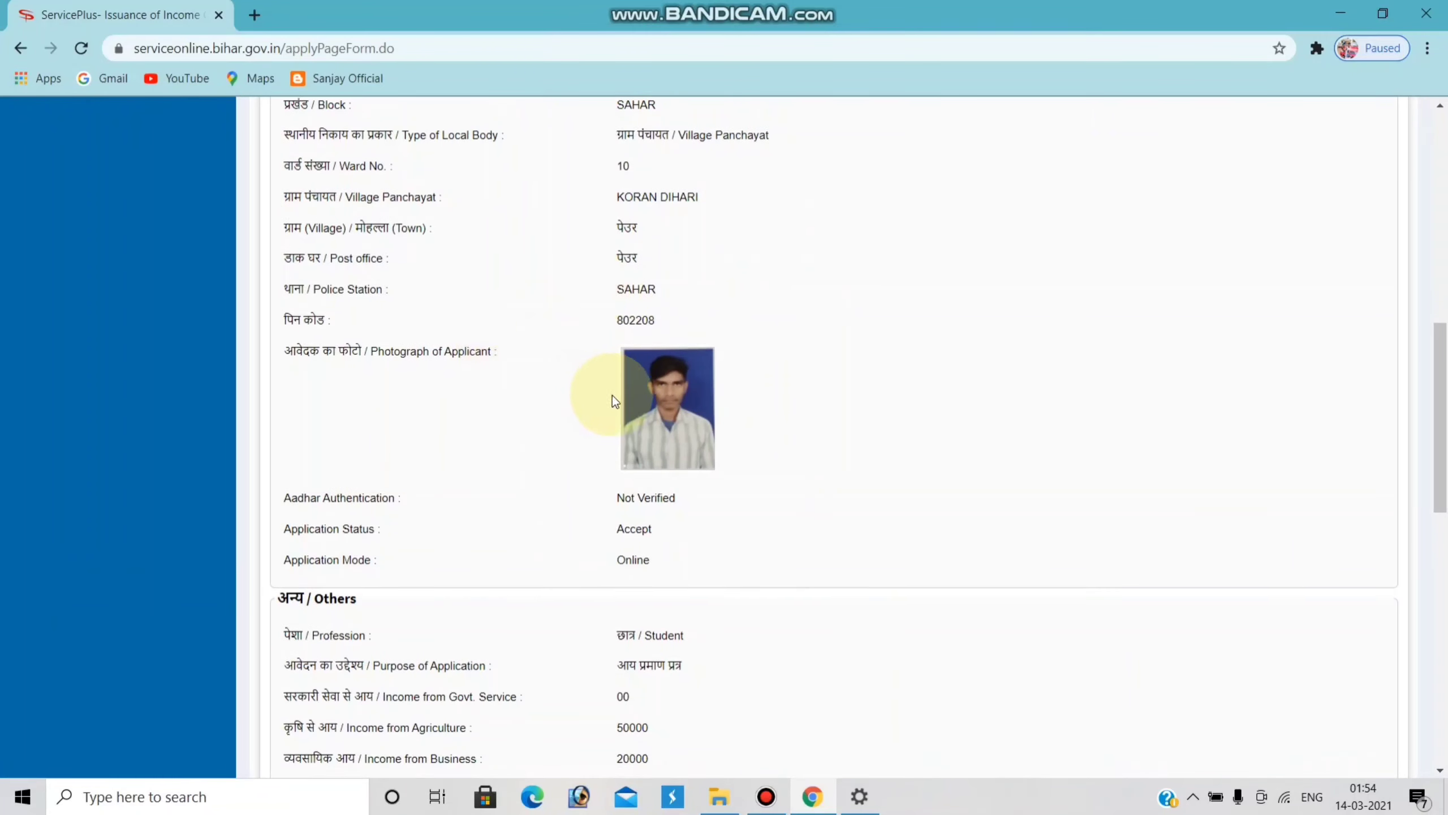
scroll(659, 432, "down", 9)
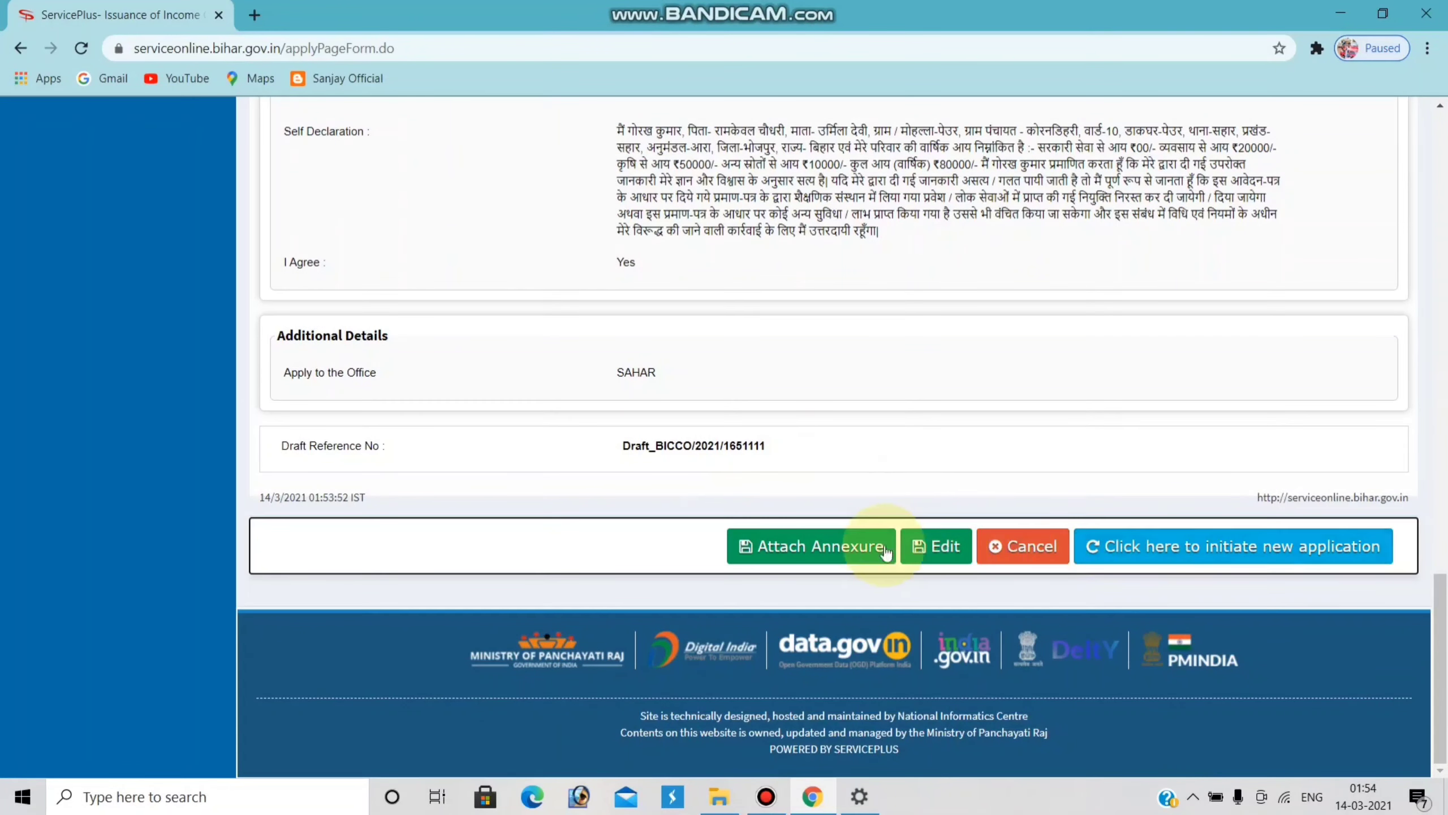
- Attach the Aadhaar card image as an आधार कार्ड enclosure and save the annexure
left_click(832, 549)
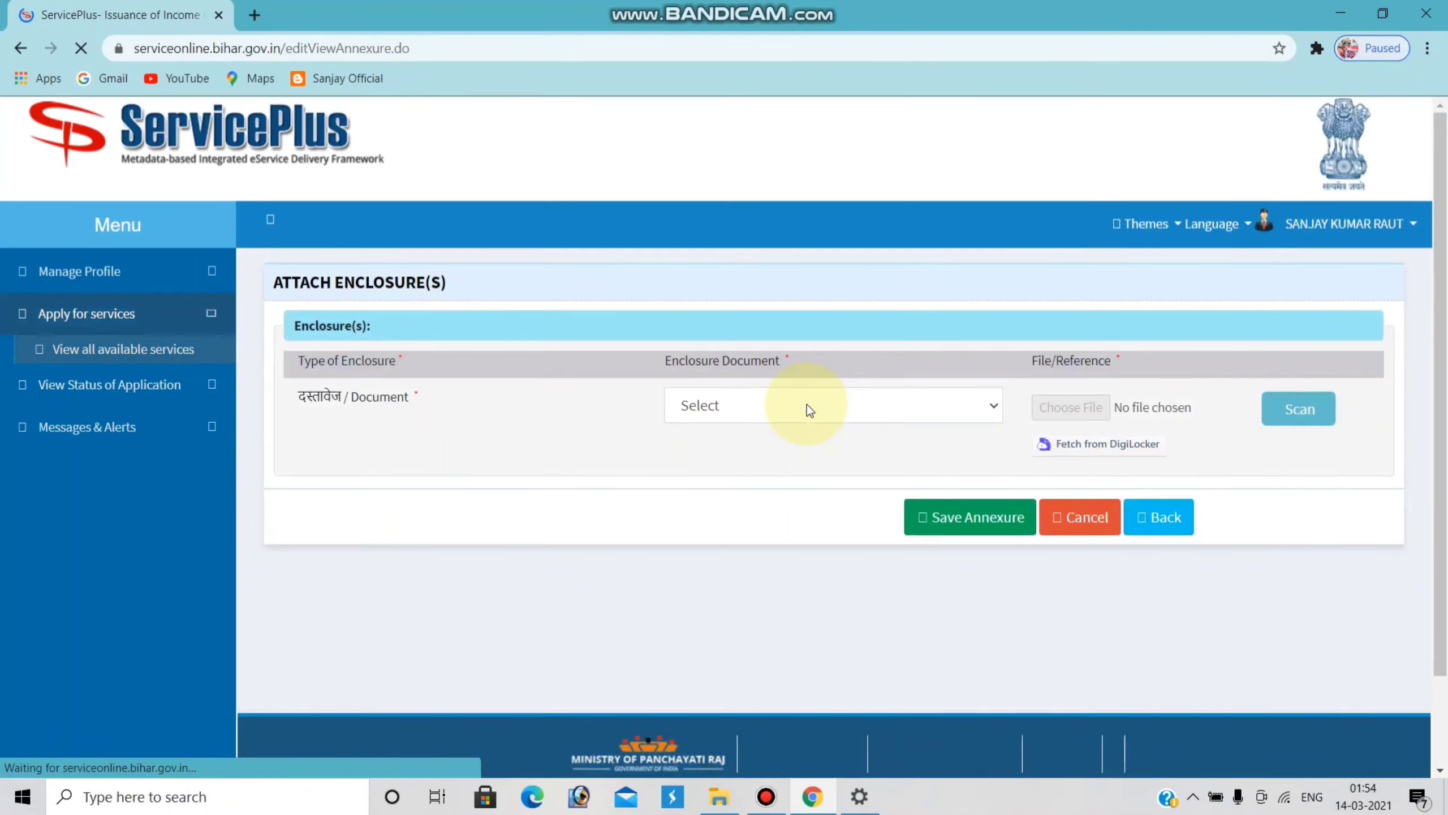
left_click(985, 405)
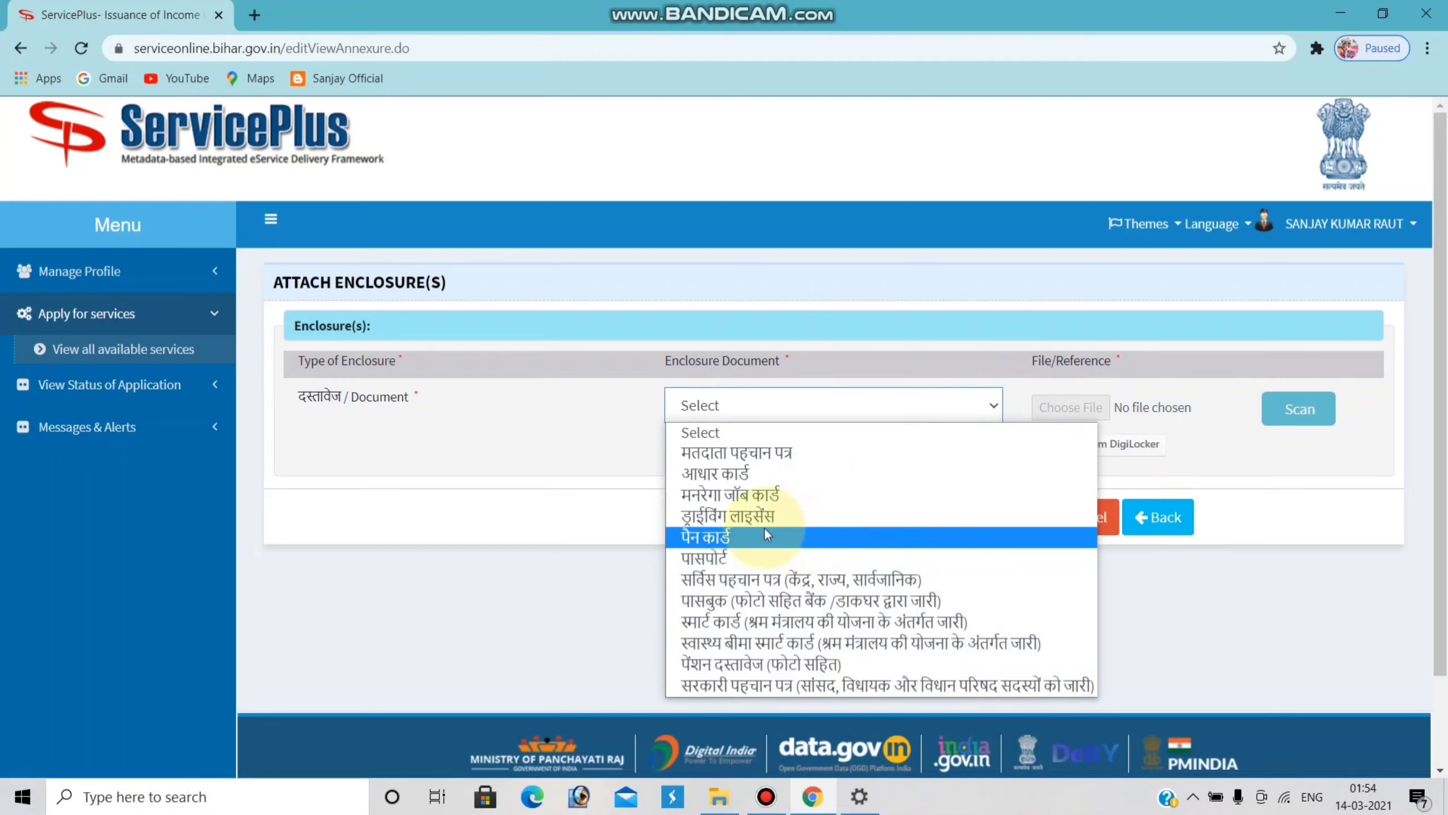
left_click(715, 474)
left_click(1070, 407)
double_click(275, 284)
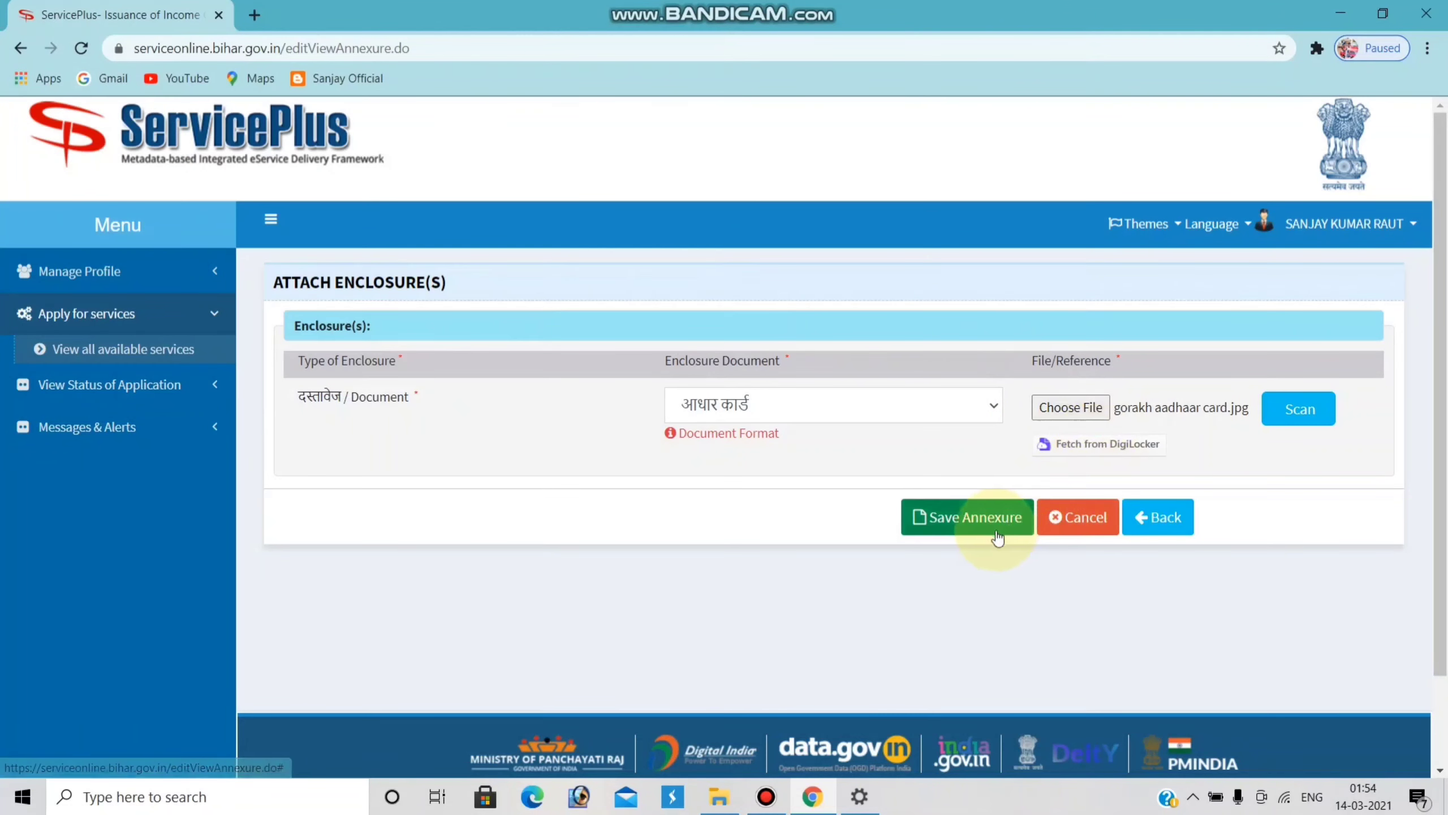
left_click(973, 517)
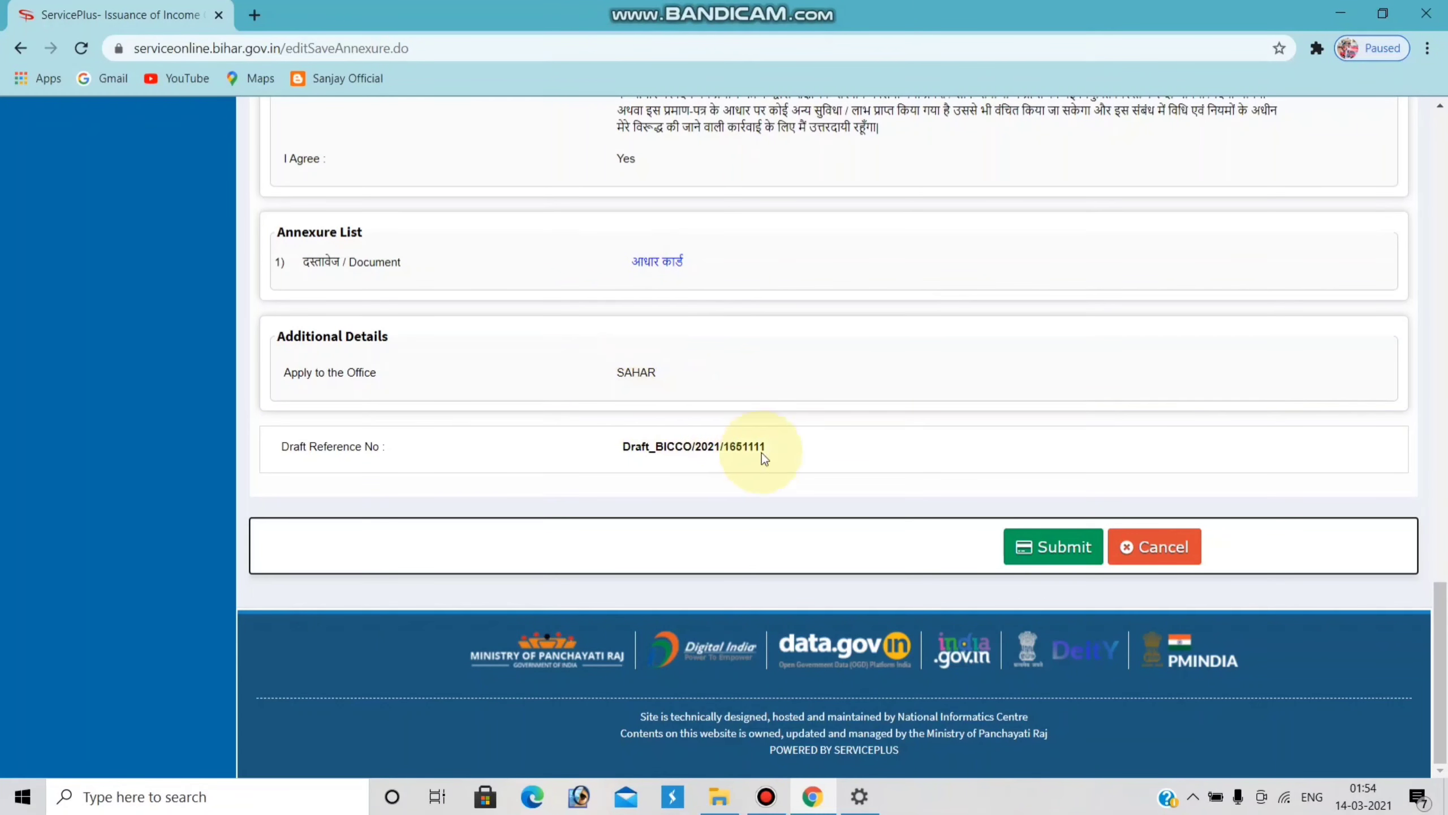
- Submit the reviewed application to get the acknowledgement with delivery date 27/03/2021
scroll(817, 472, "up", 10)
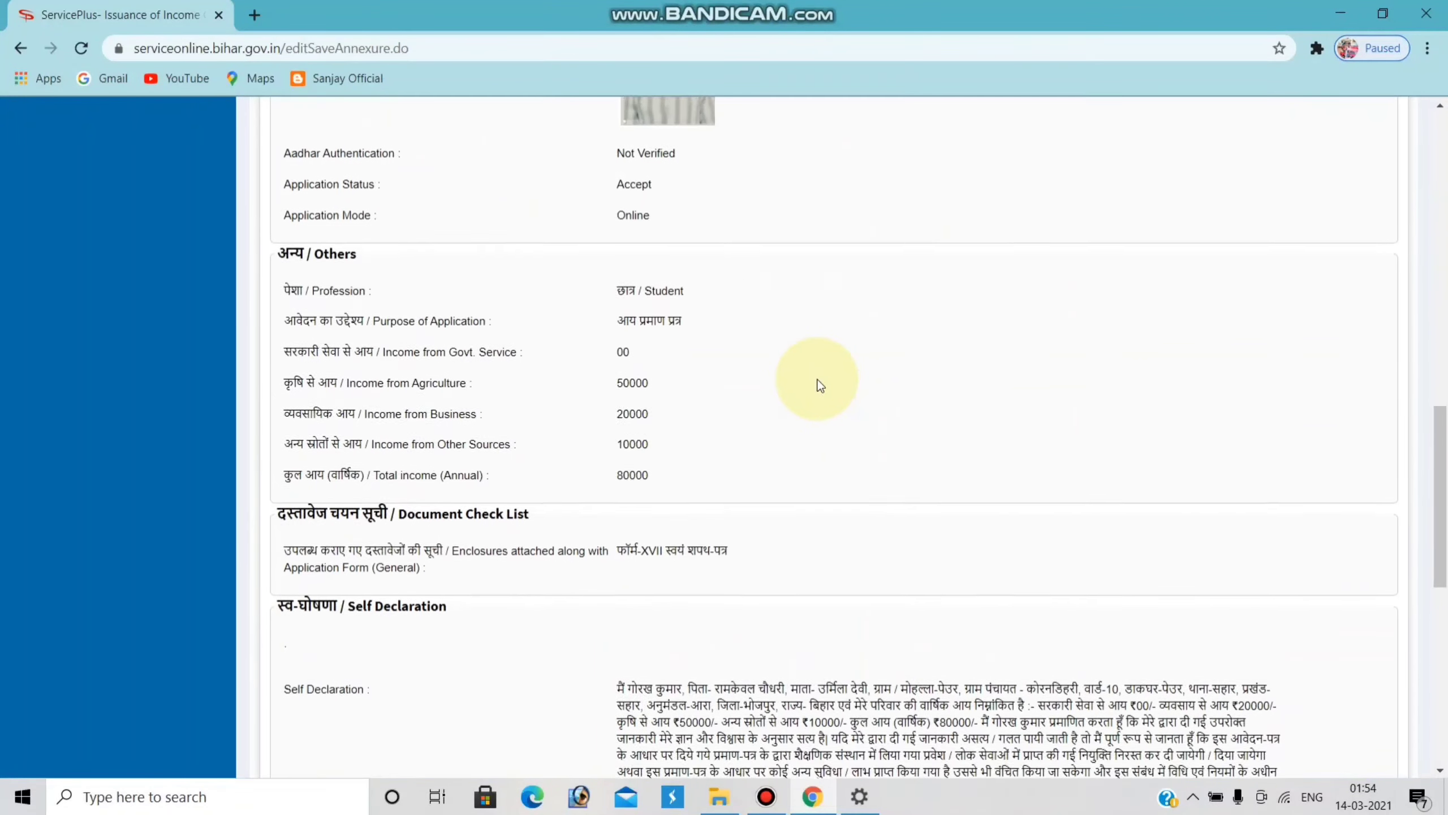
scroll(819, 384, "up", 15)
scroll(823, 389, "down", 15)
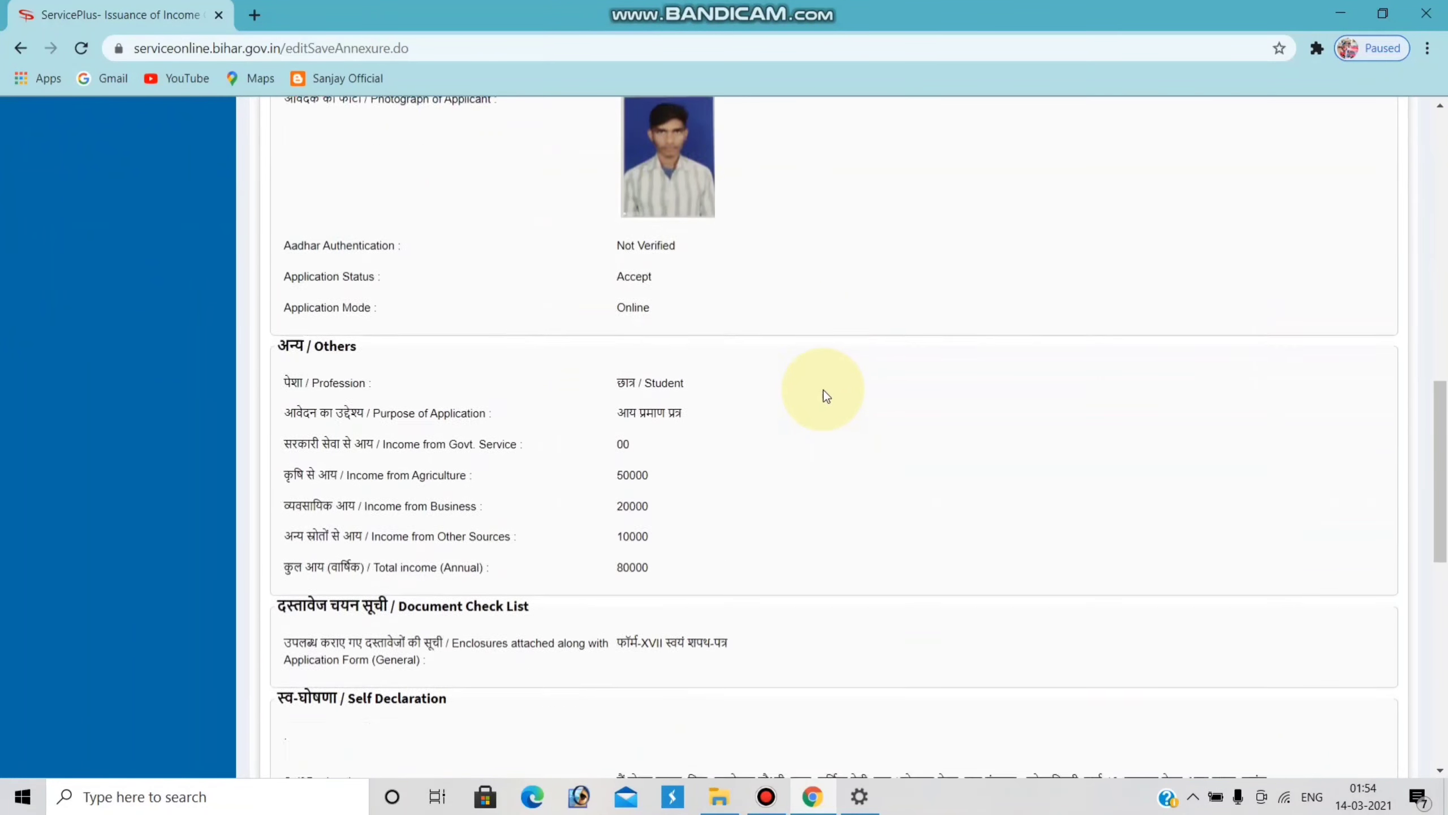
scroll(824, 389, "down", 10)
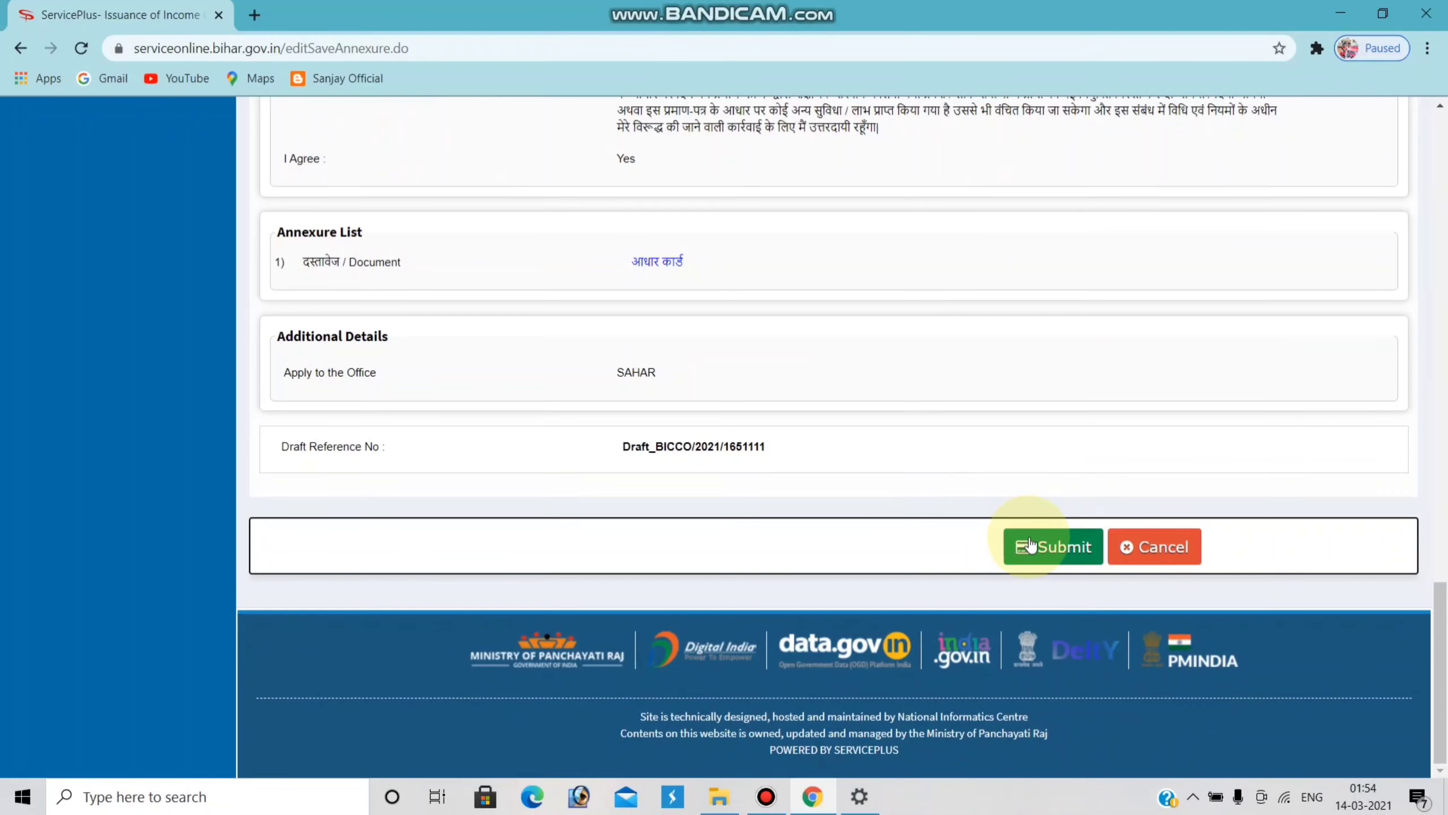
left_click(1027, 545)
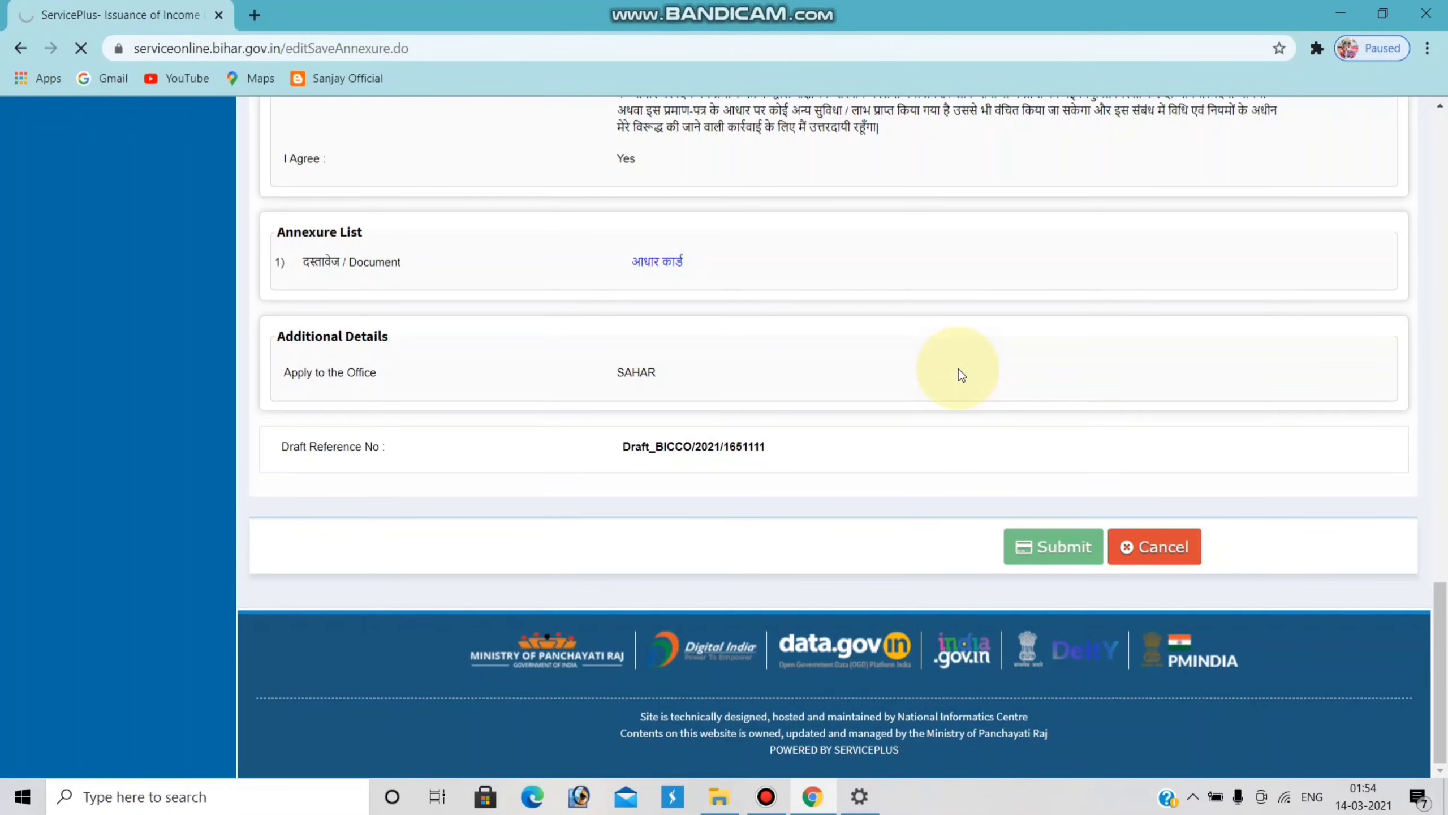
scroll(941, 362, "up", 2)
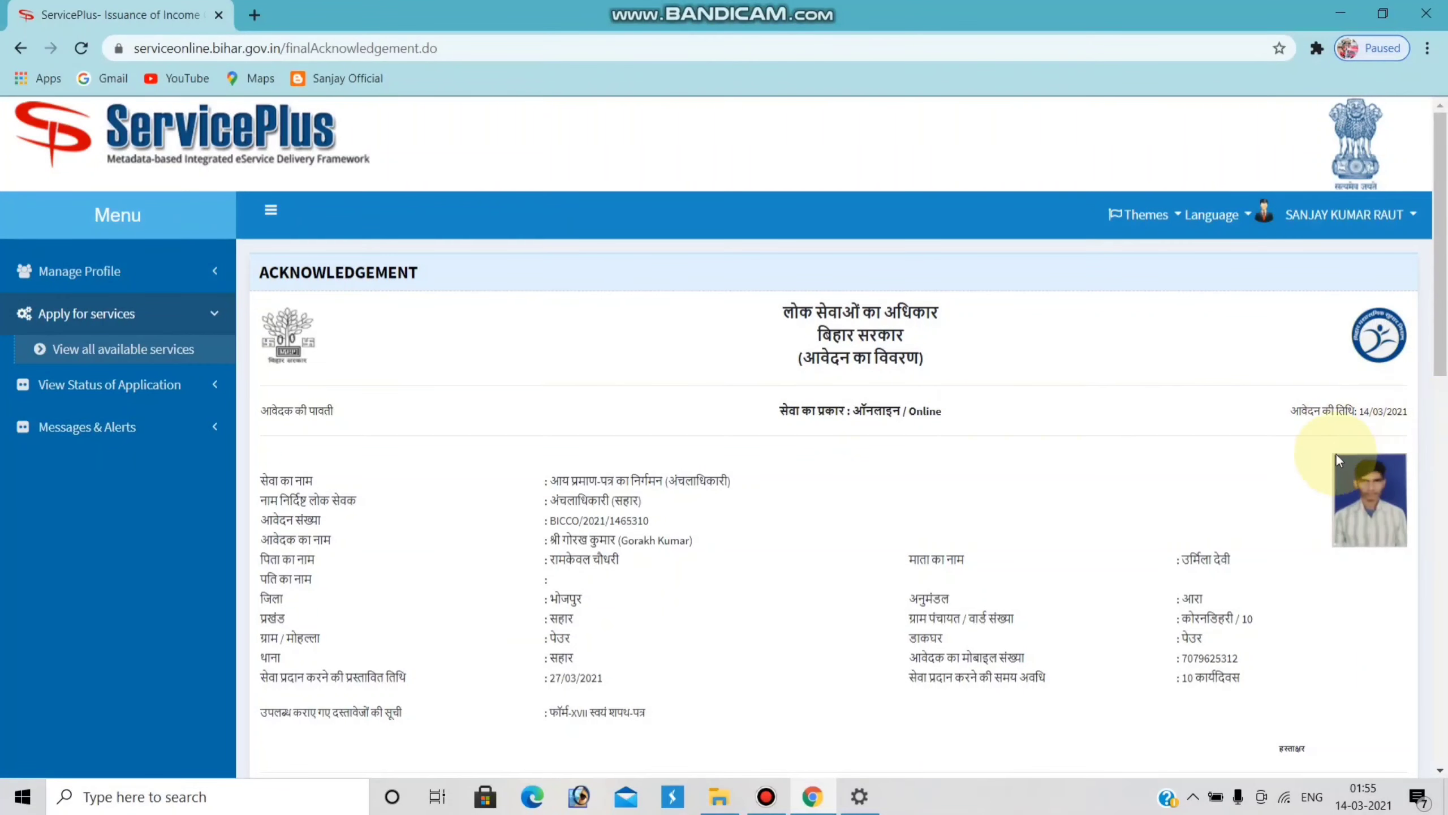
- Print the acknowledgement to PDF and save it on the Desktop with an edited file name
scroll(1283, 445, "down", 3)
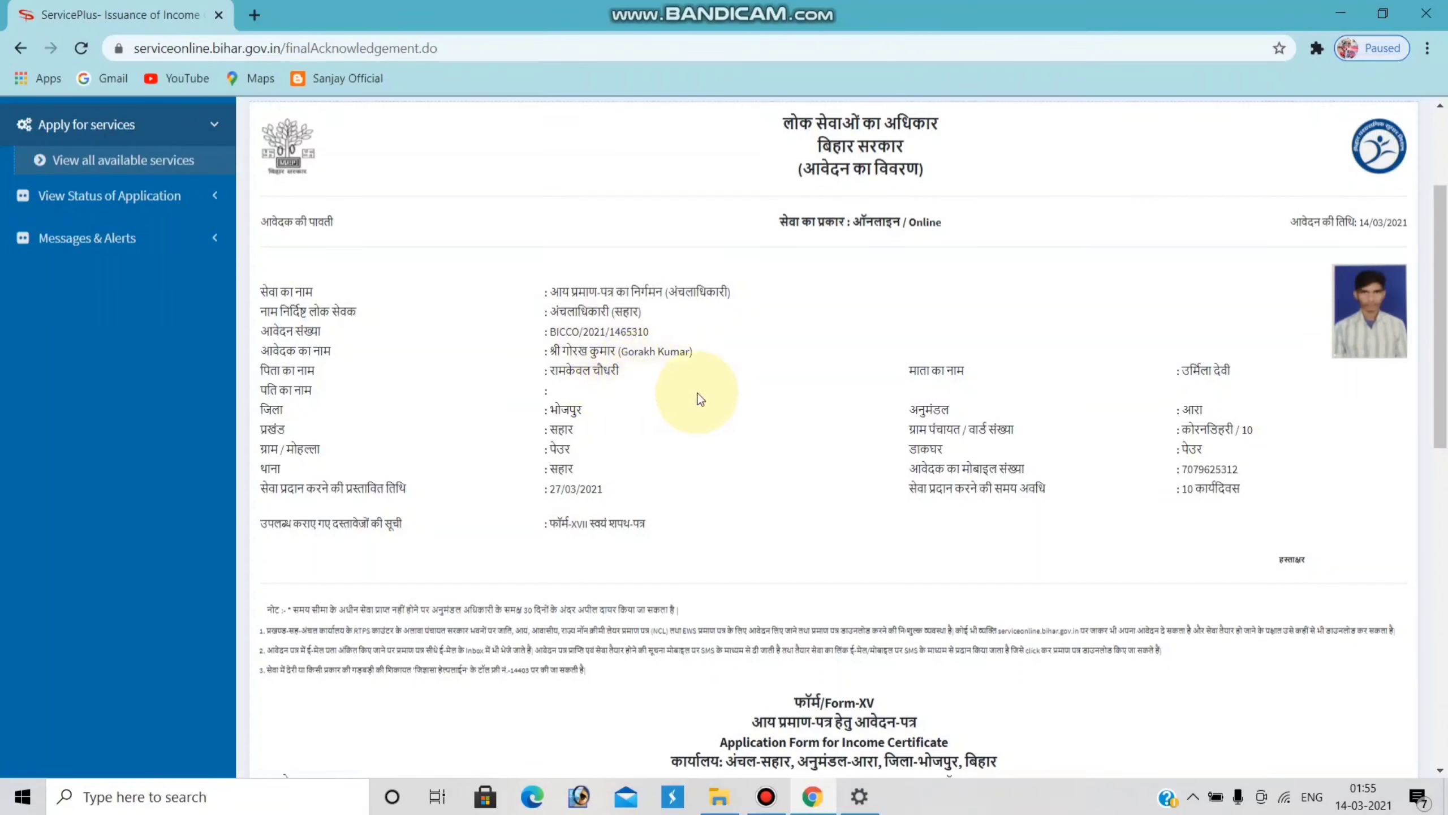
scroll(696, 388, "down", 10)
scroll(888, 371, "down", 4)
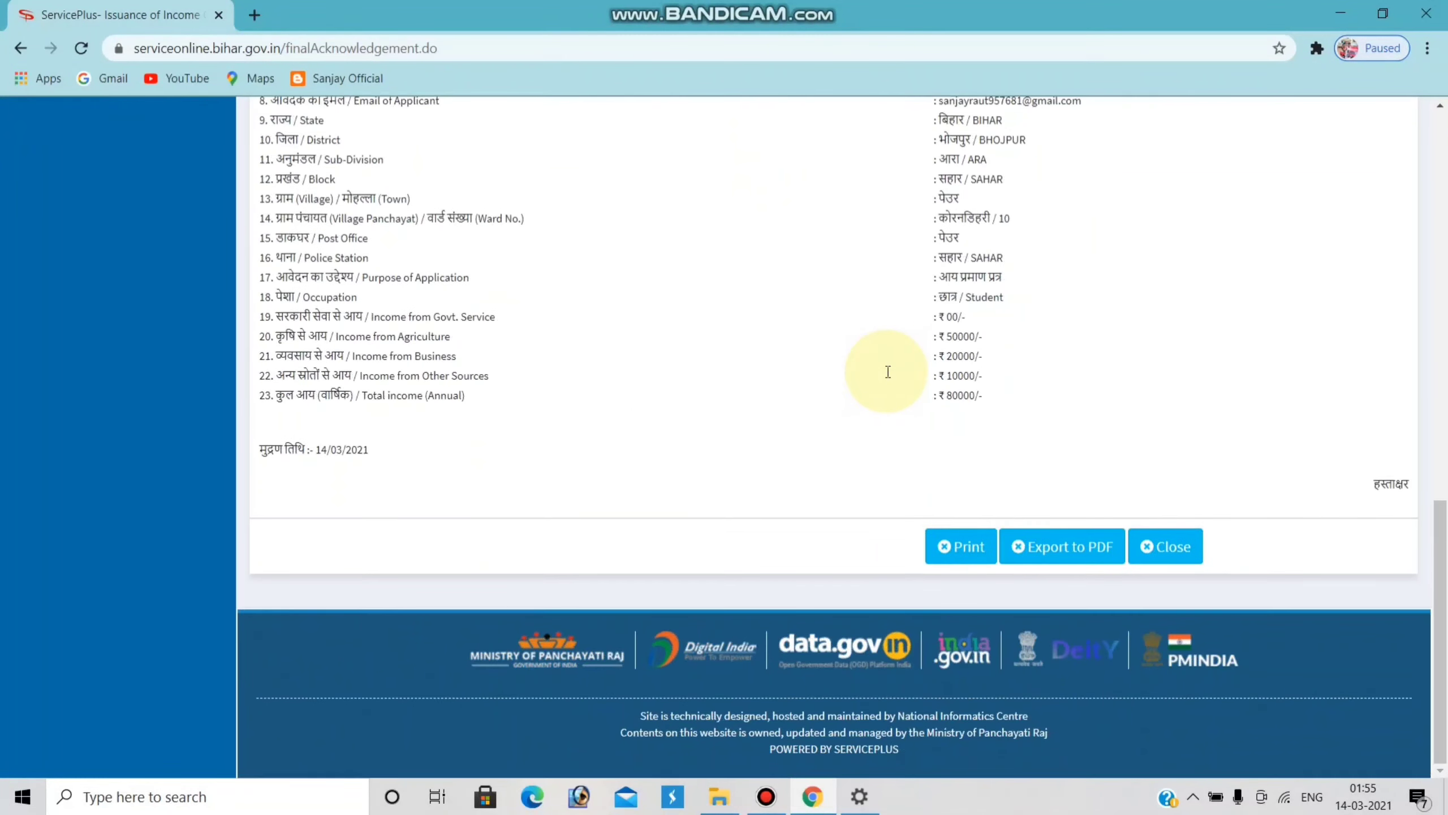
left_click(961, 548)
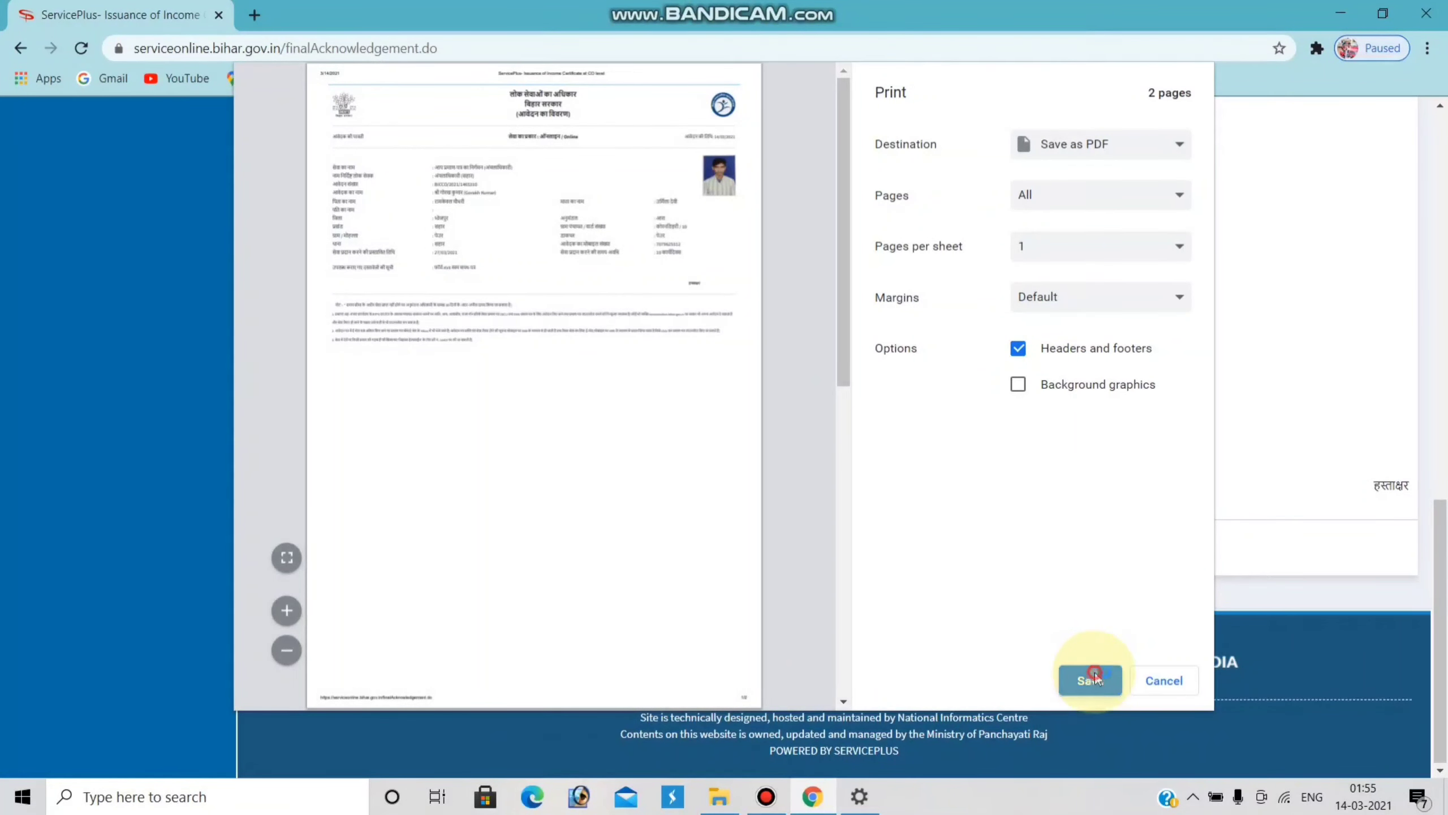
left_click(1094, 677)
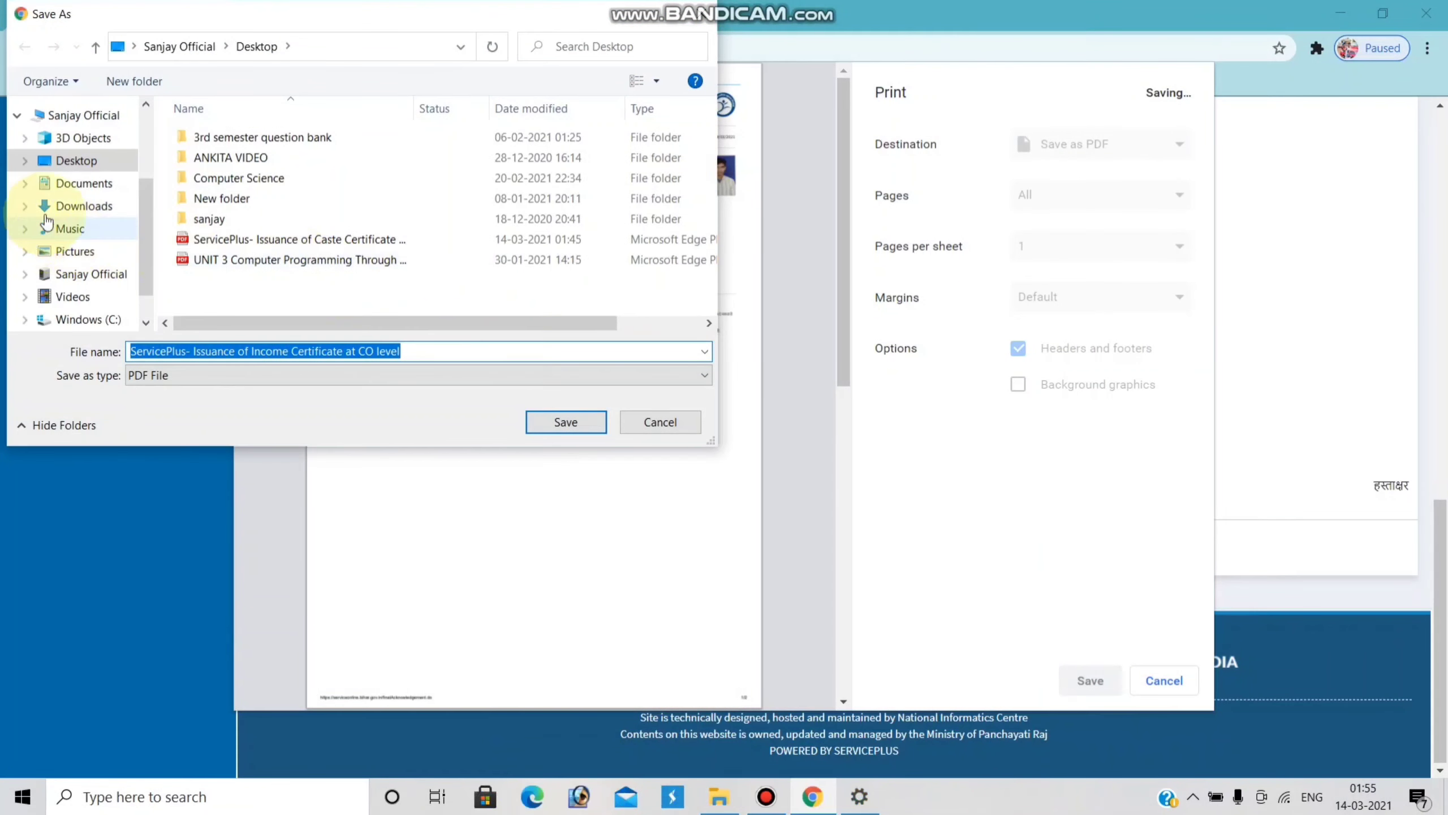
left_click(421, 347)
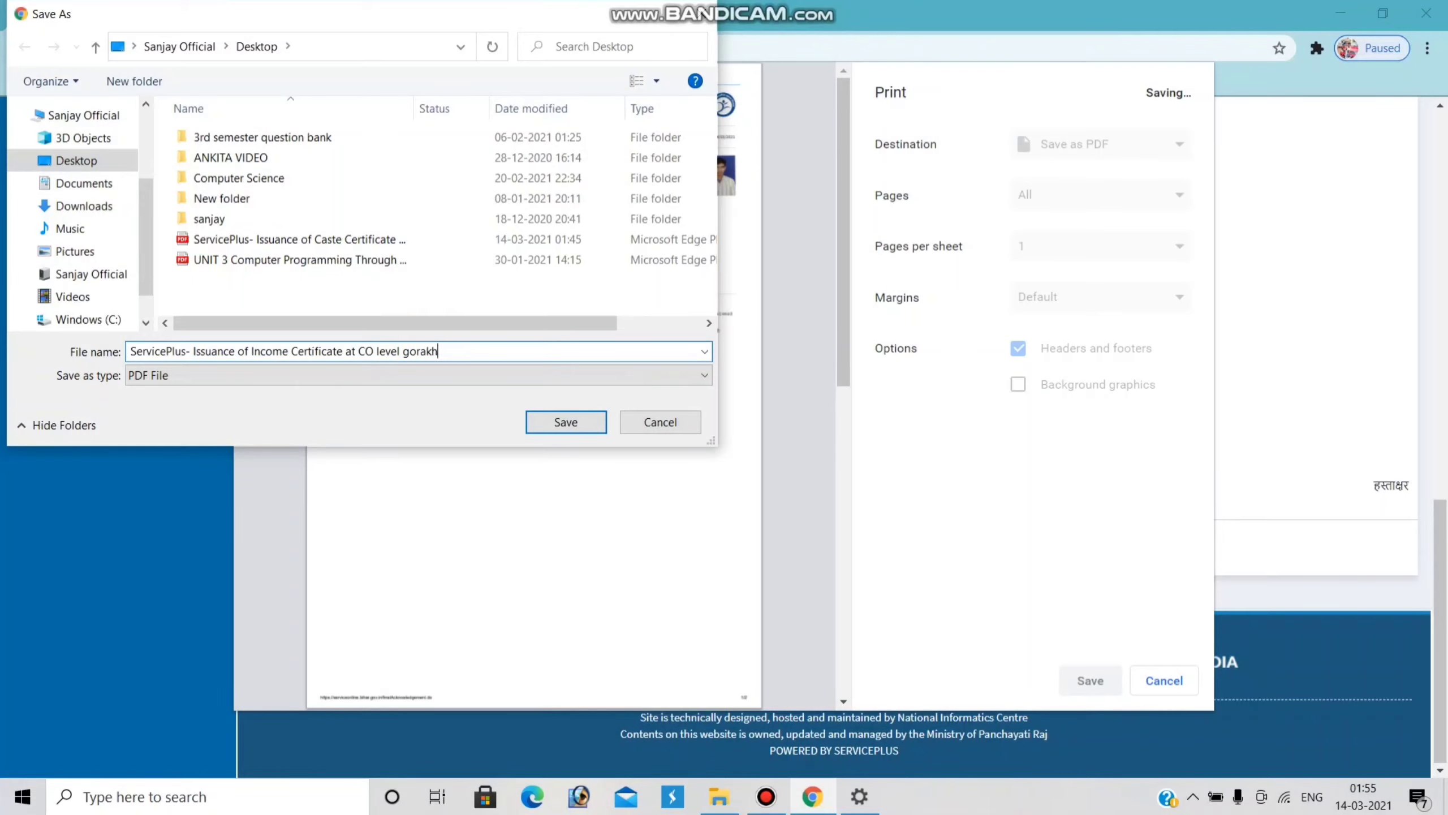
left_click(558, 422)
scroll(609, 395, "up", 8)
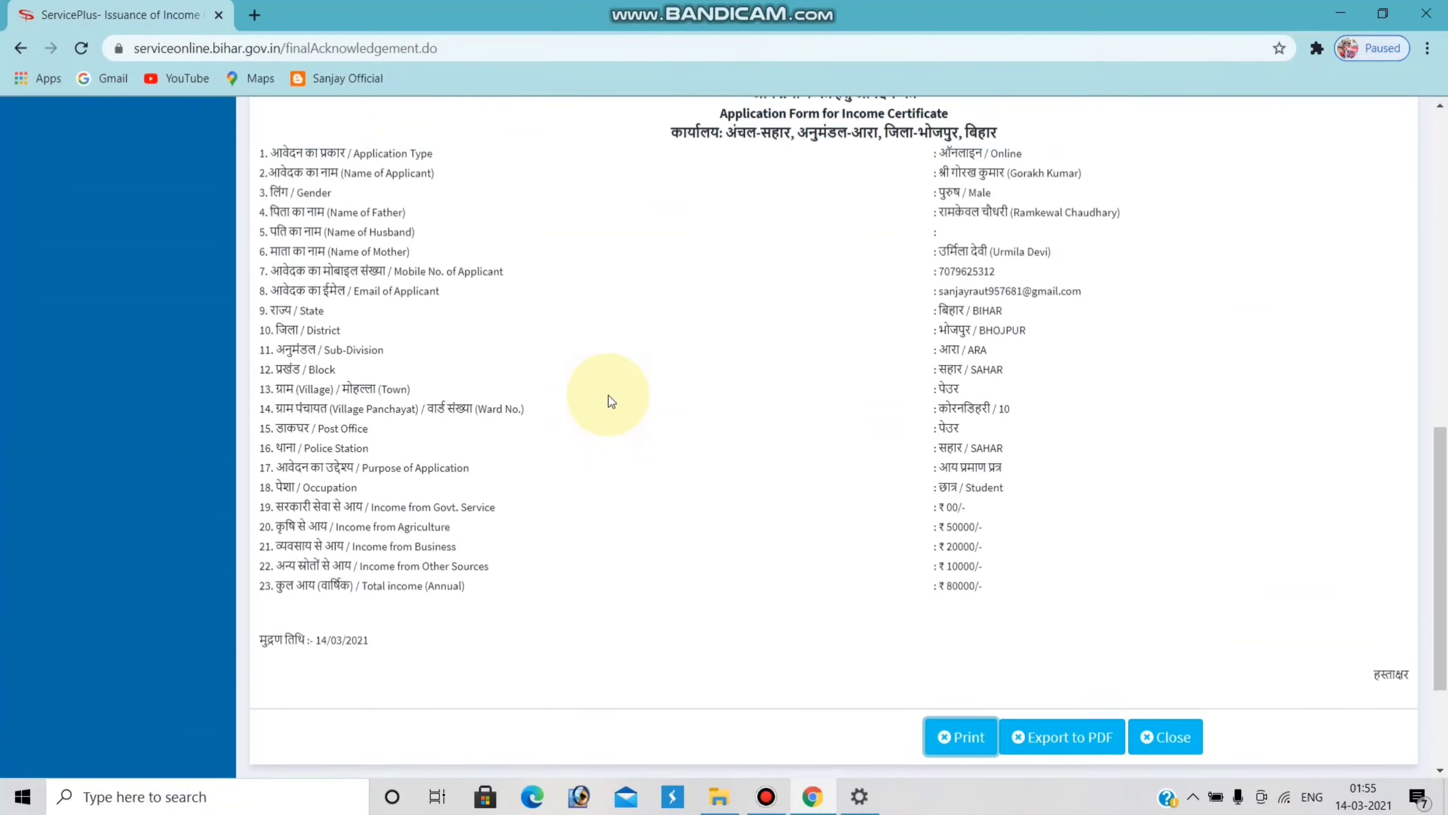
- Select the application number on the acknowledgement, then clear the selection
scroll(608, 395, "up", 4)
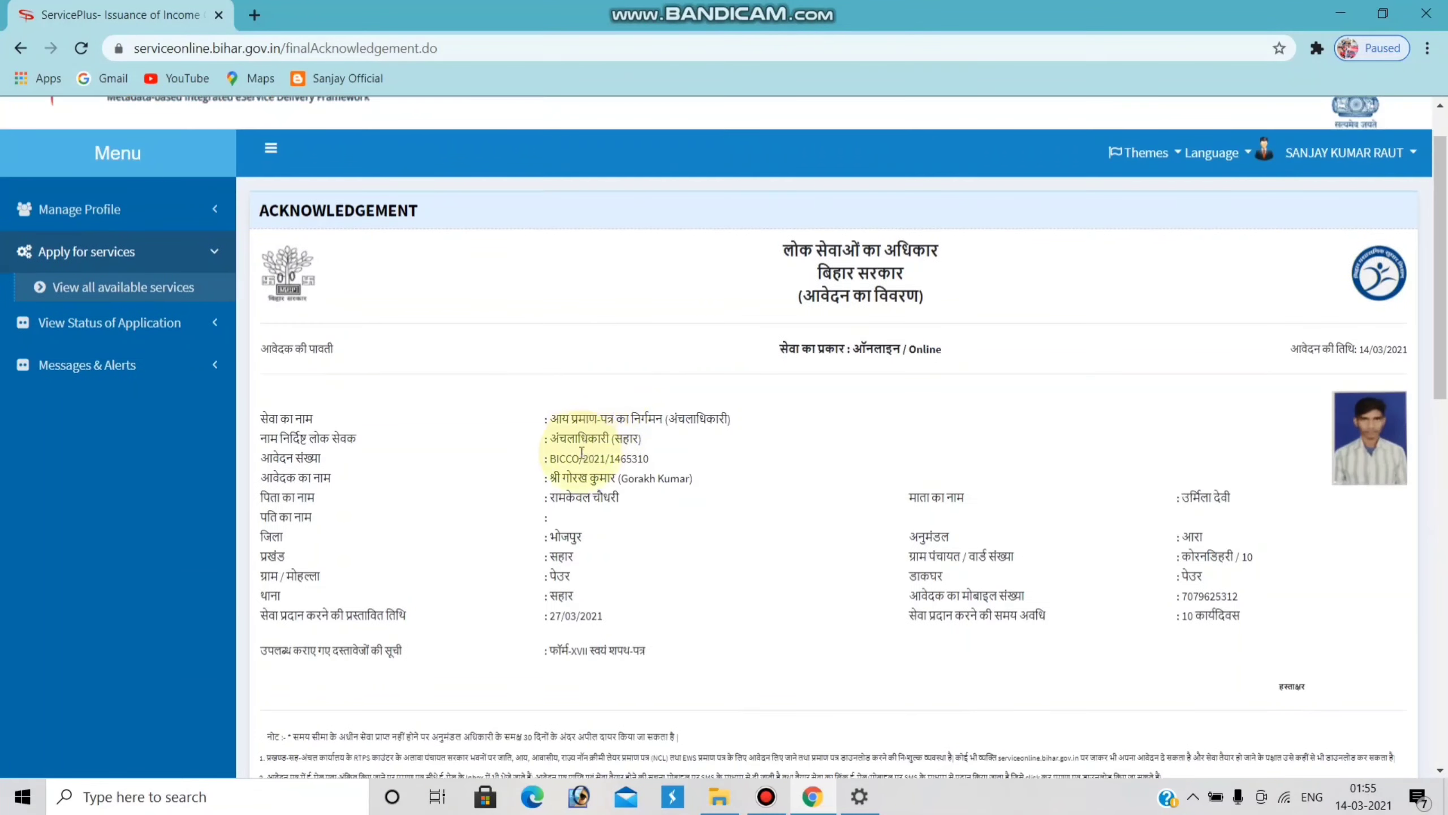
left_click_drag(549, 458, 624, 463)
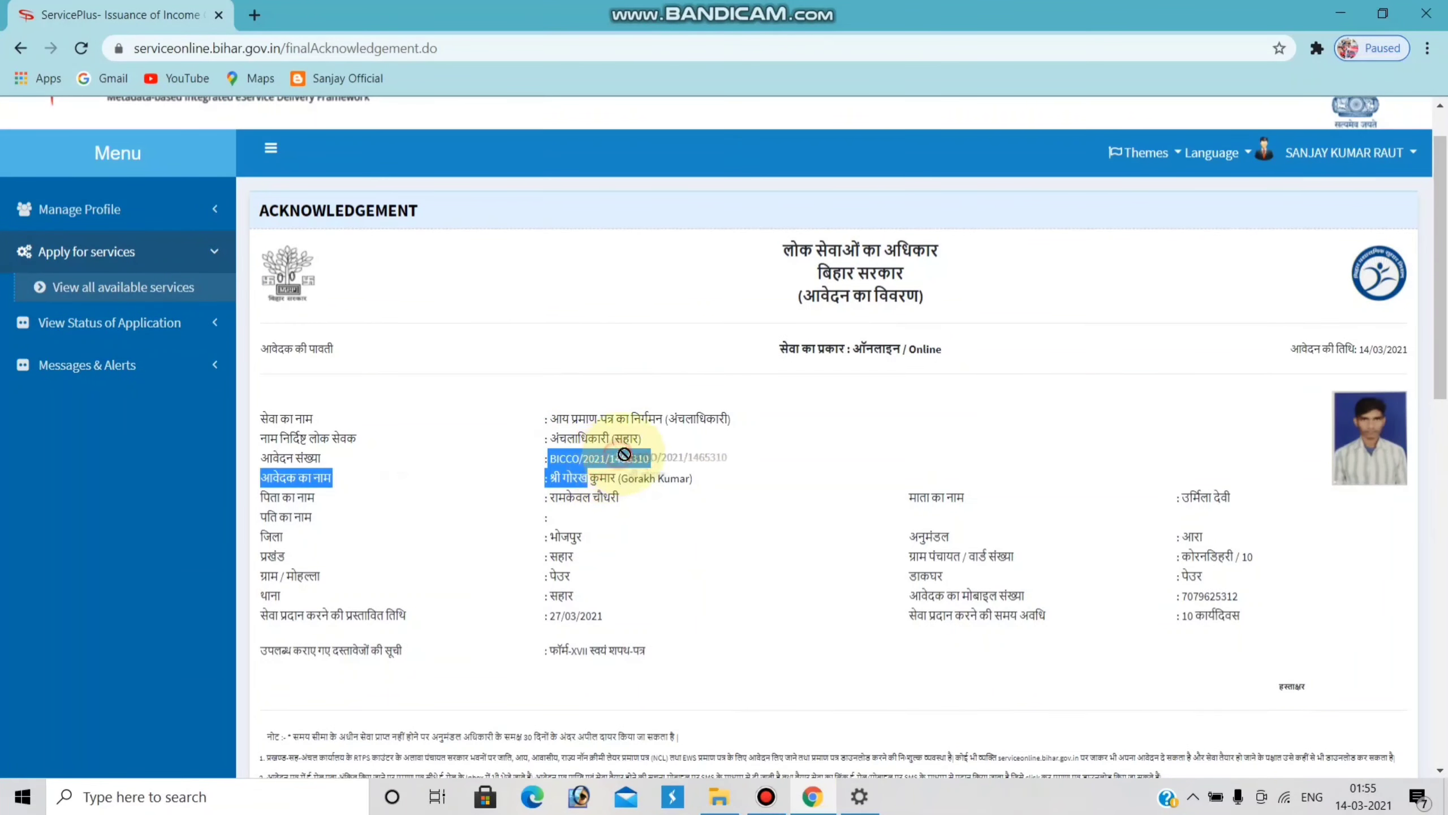
left_click(627, 454)
left_click(595, 458)
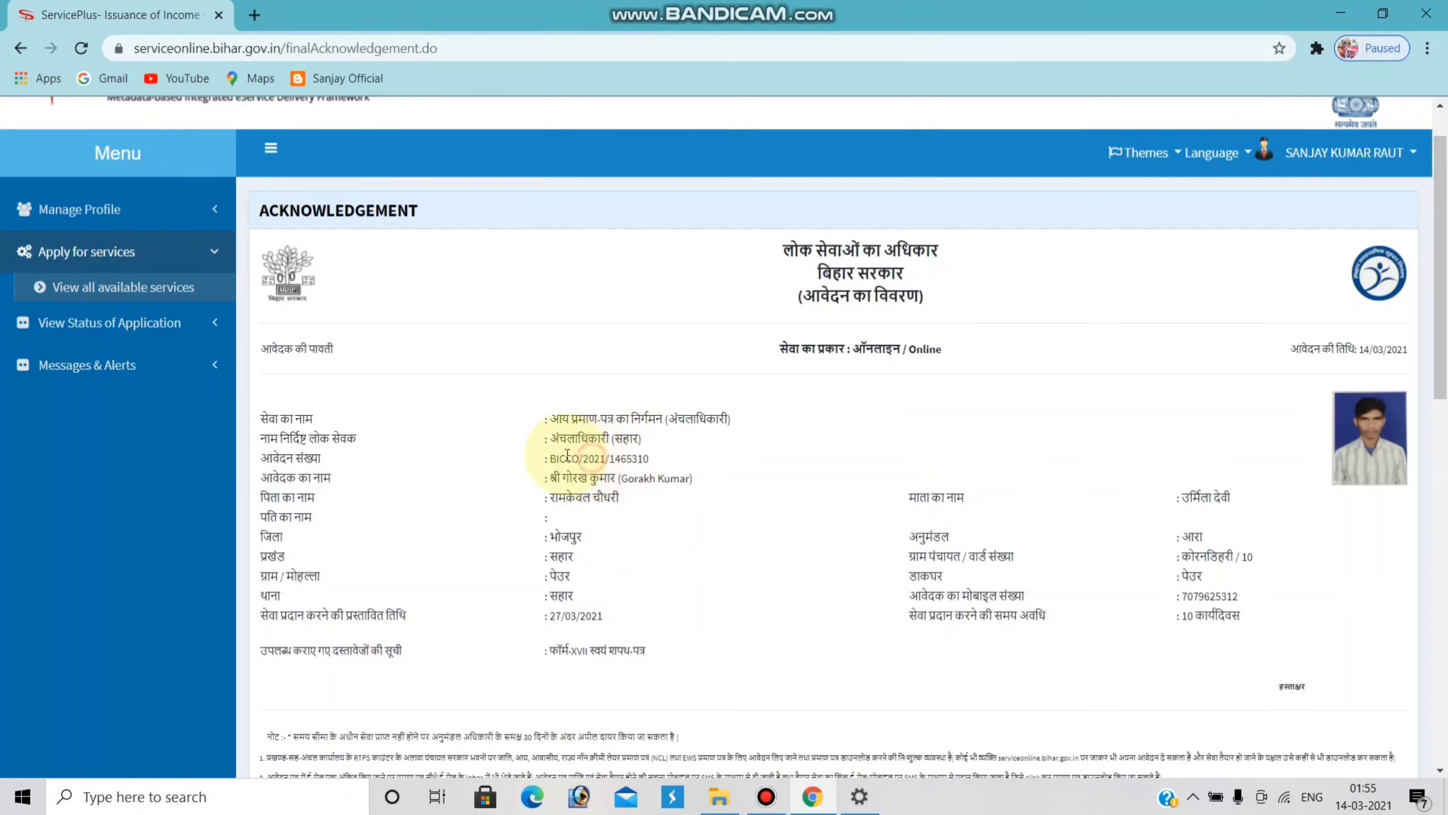
triple_click(627, 458)
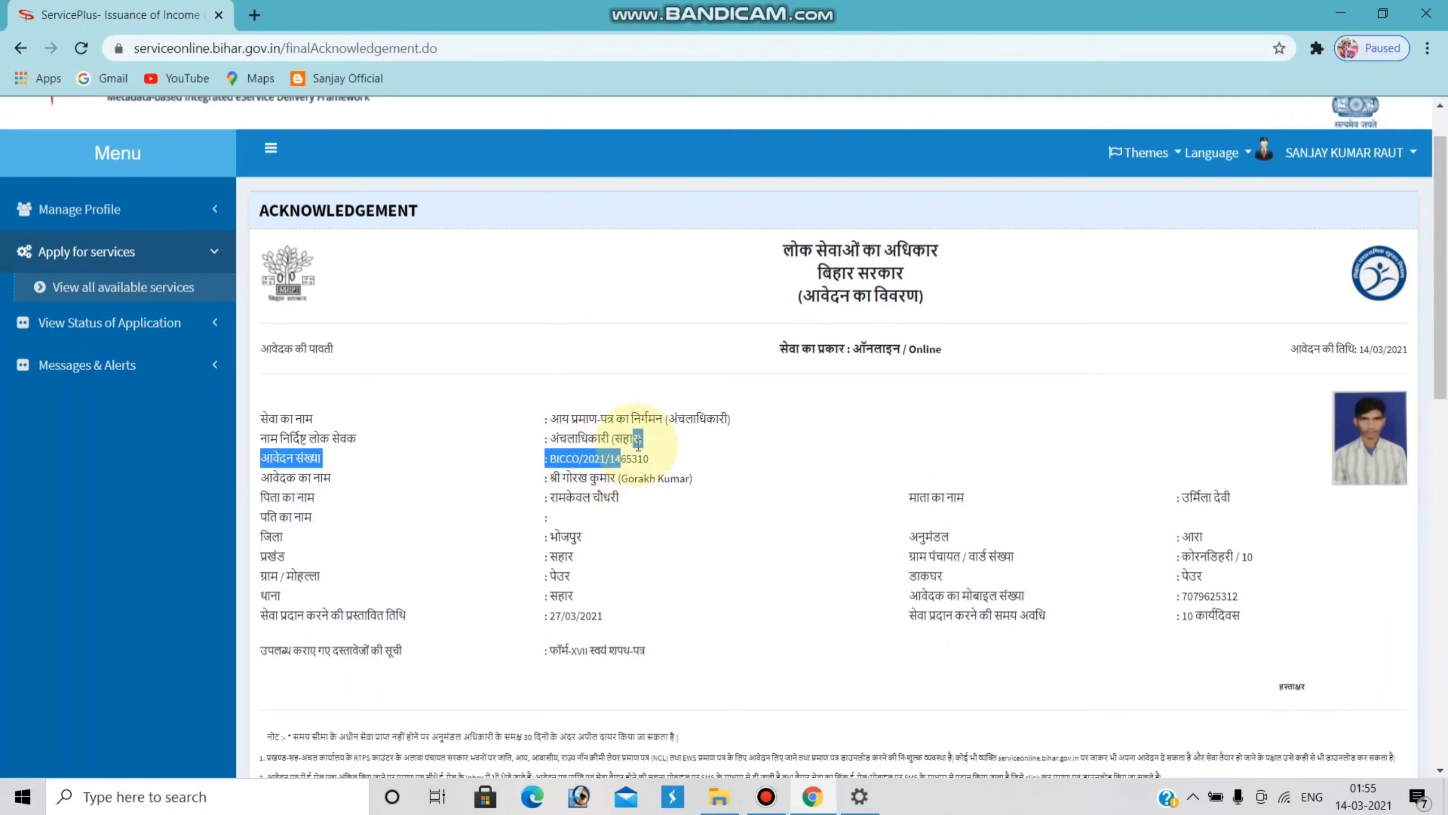
left_click(517, 369)
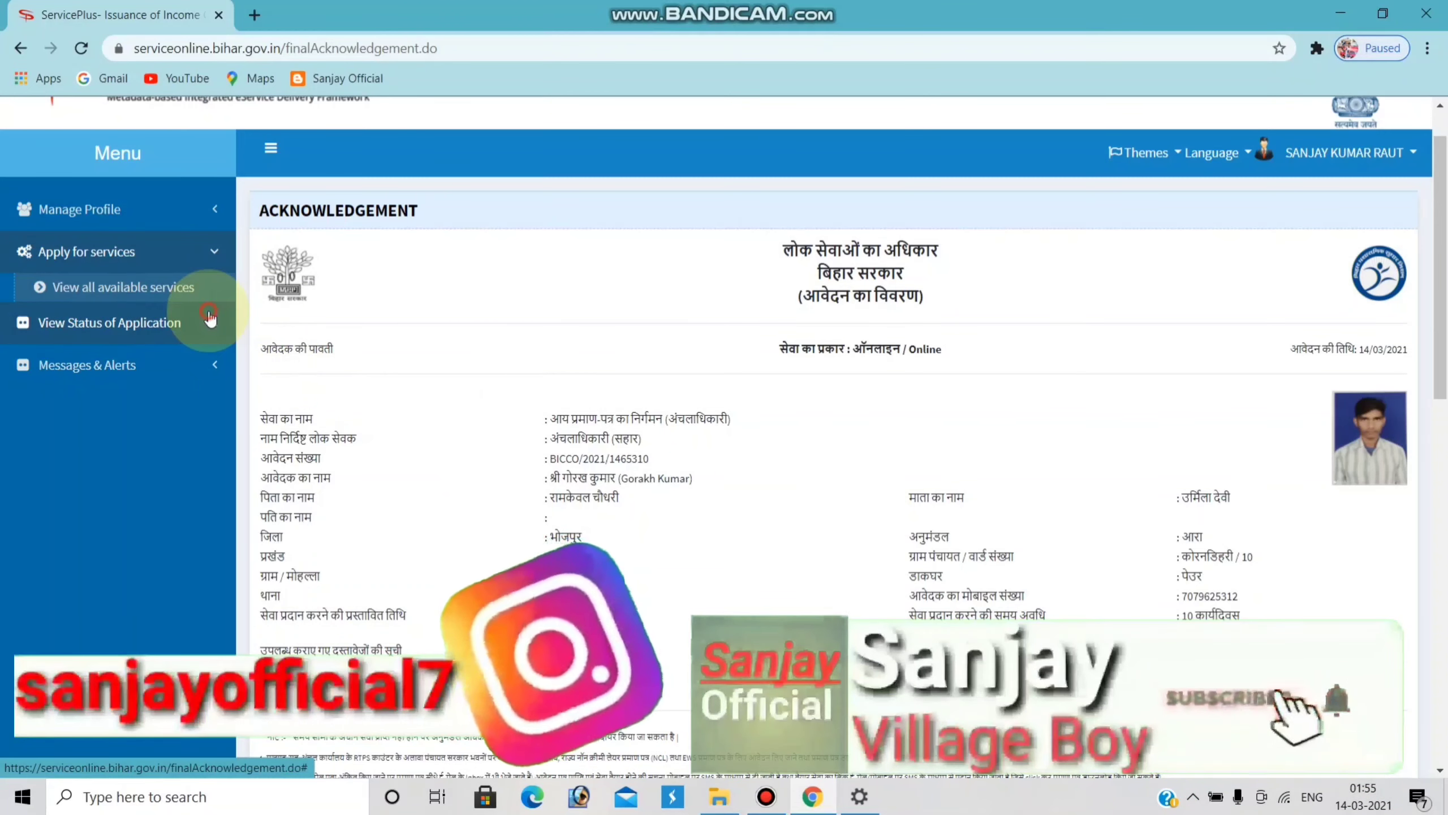
- Go to View Status of Application > Track application status, ready for the App Ref No
left_click(199, 321)
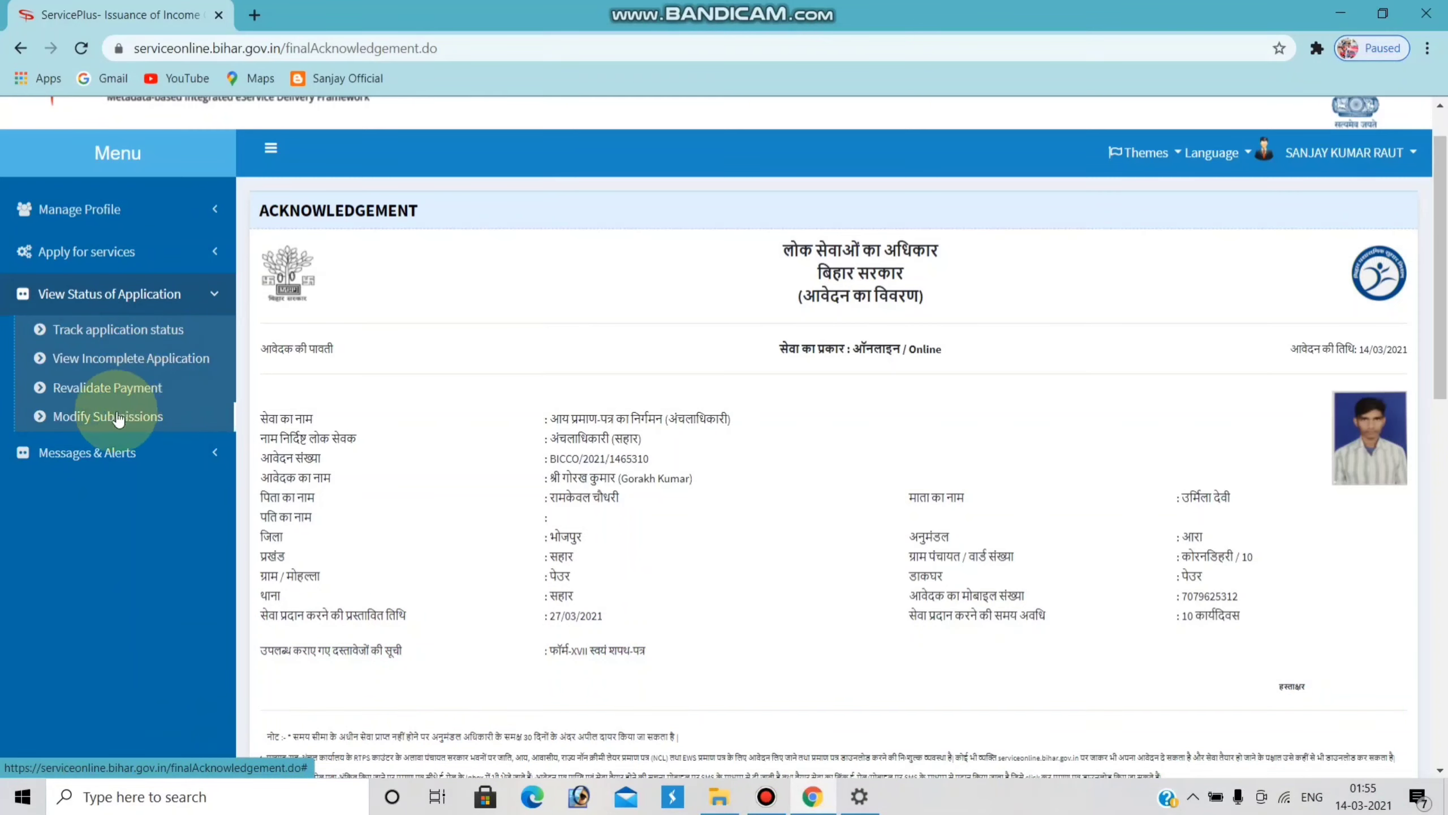
scroll(163, 324, "up", 1)
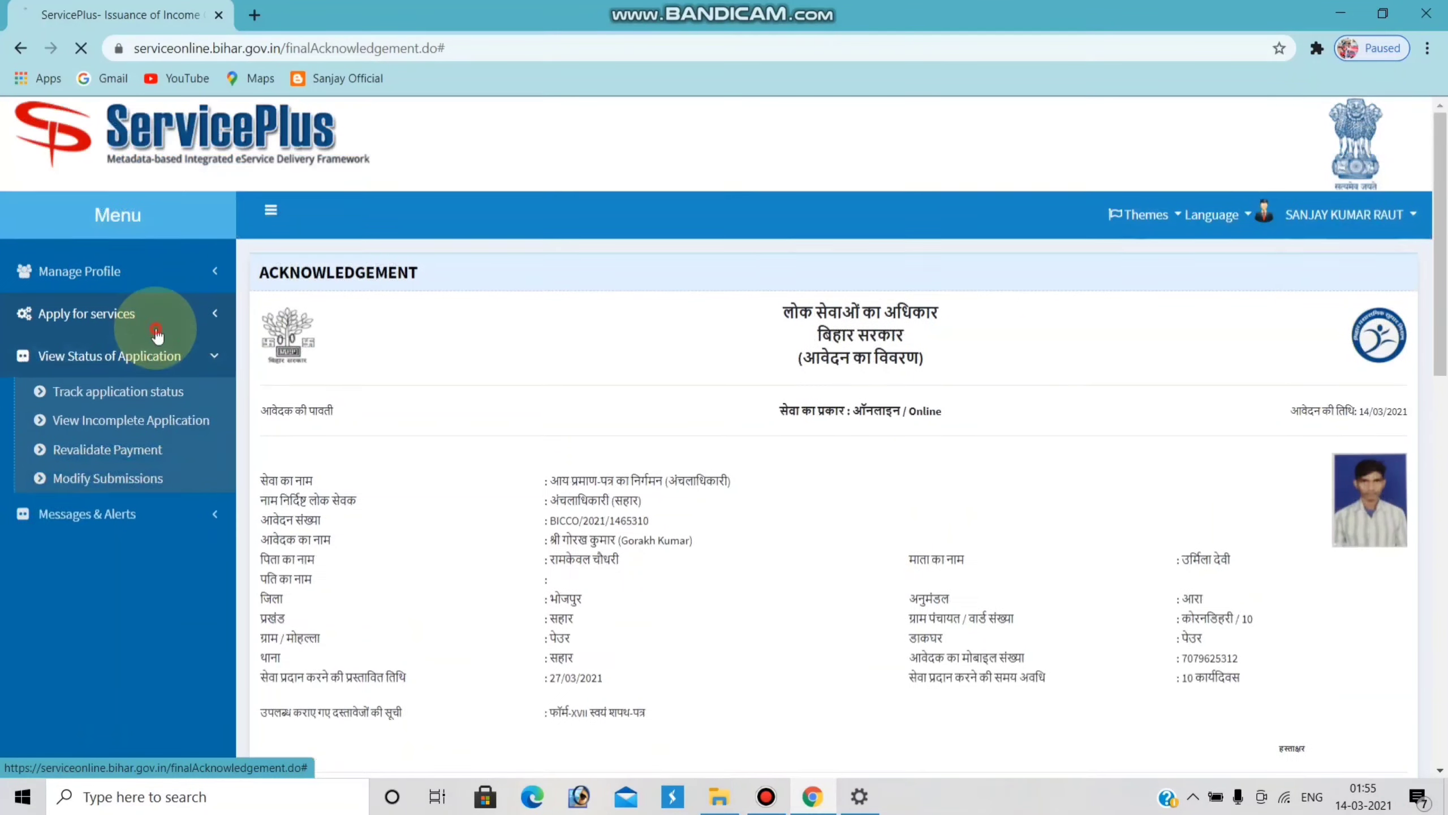
left_click(163, 314)
left_click(147, 346)
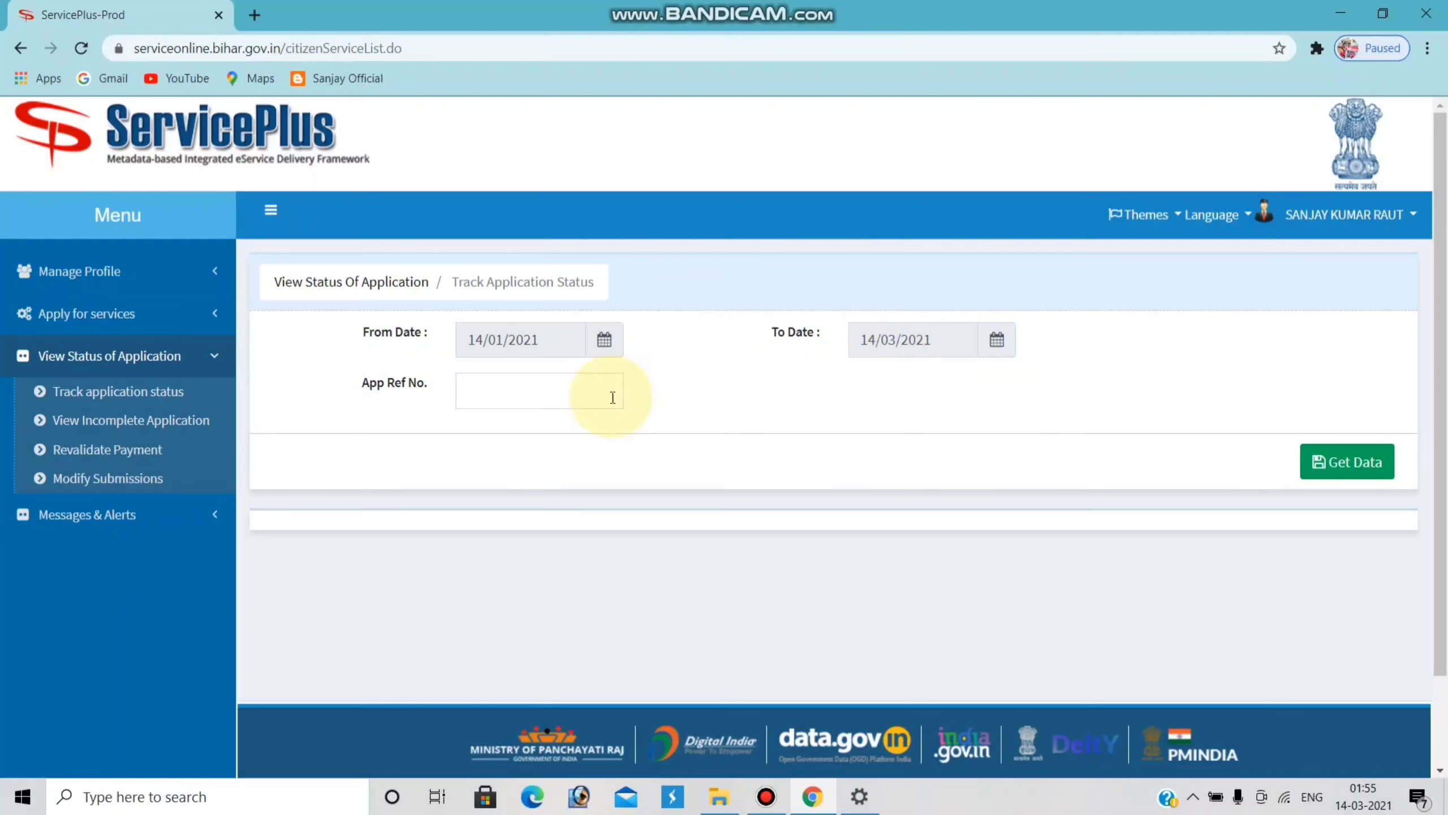
left_click(485, 391)
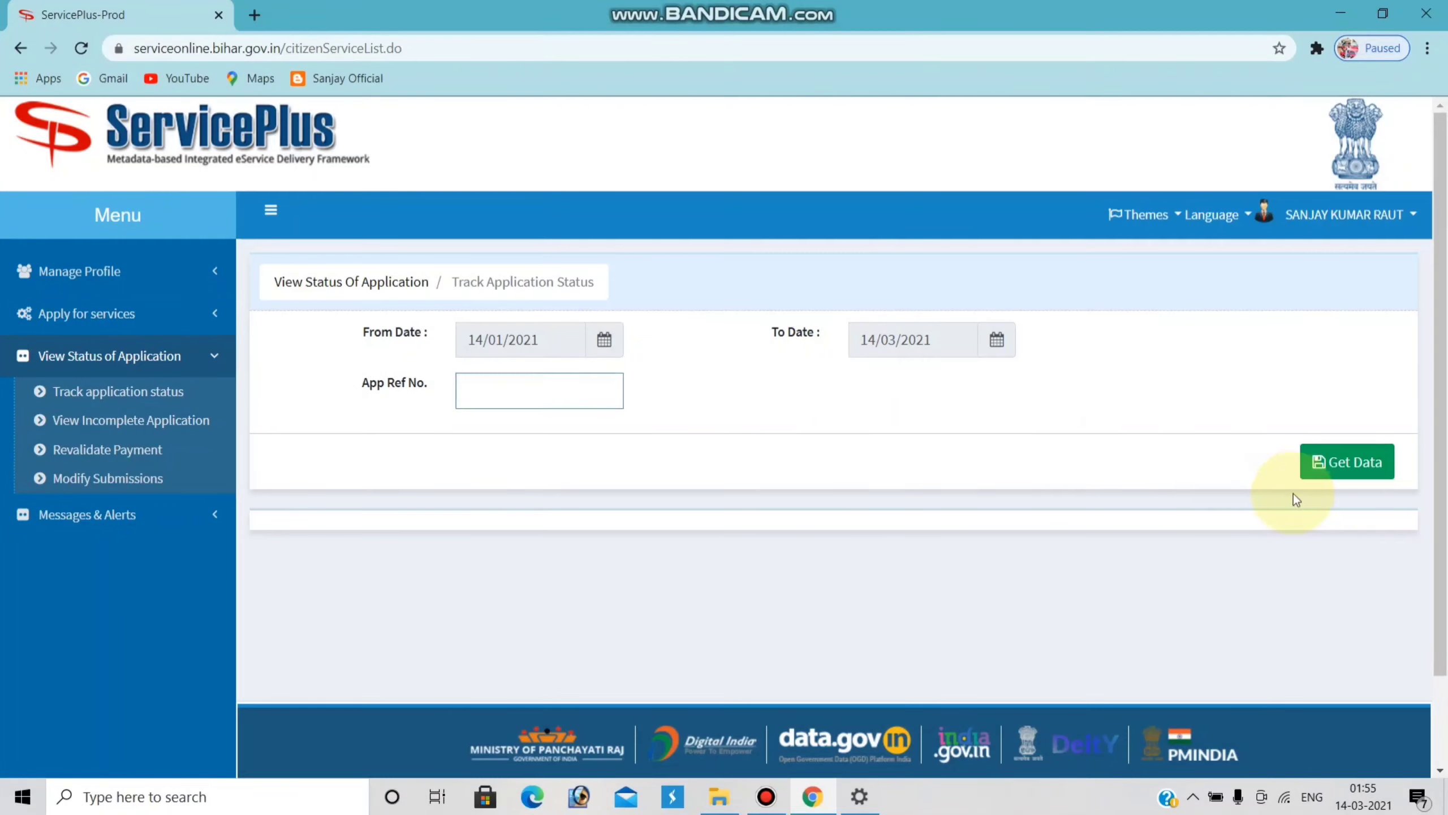